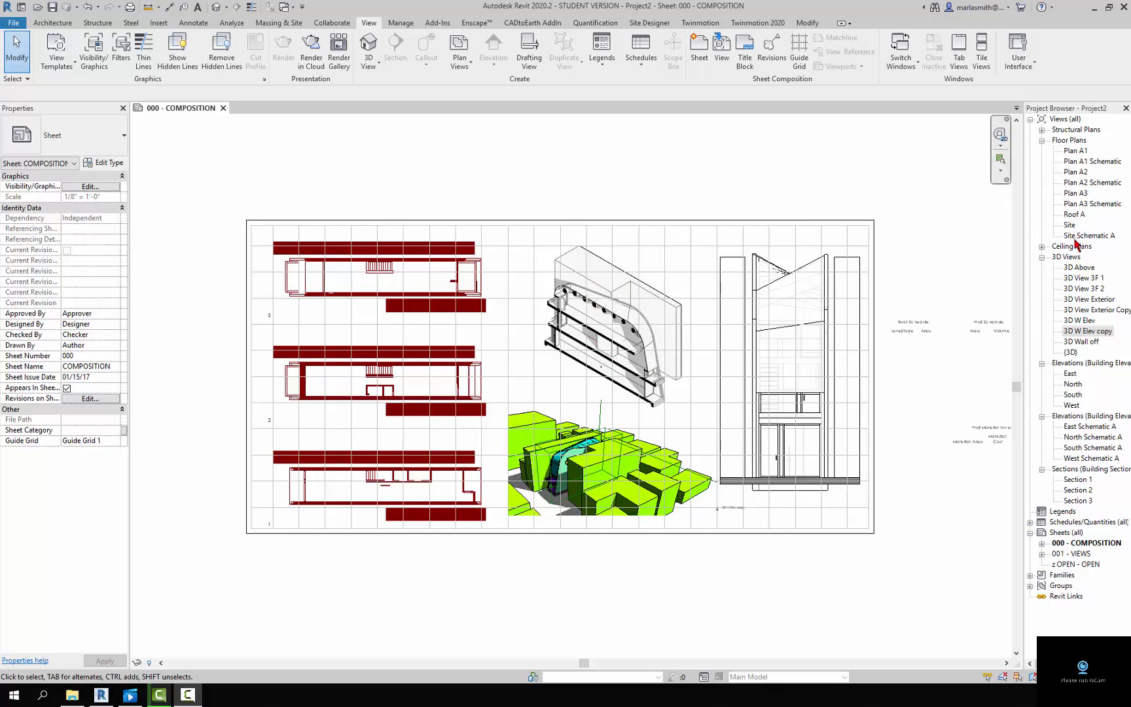
Step: Examine floor plans Plan A1 and Plan A3 and the section line running lengthwise through the building, closing both plans
double_click(1076, 151)
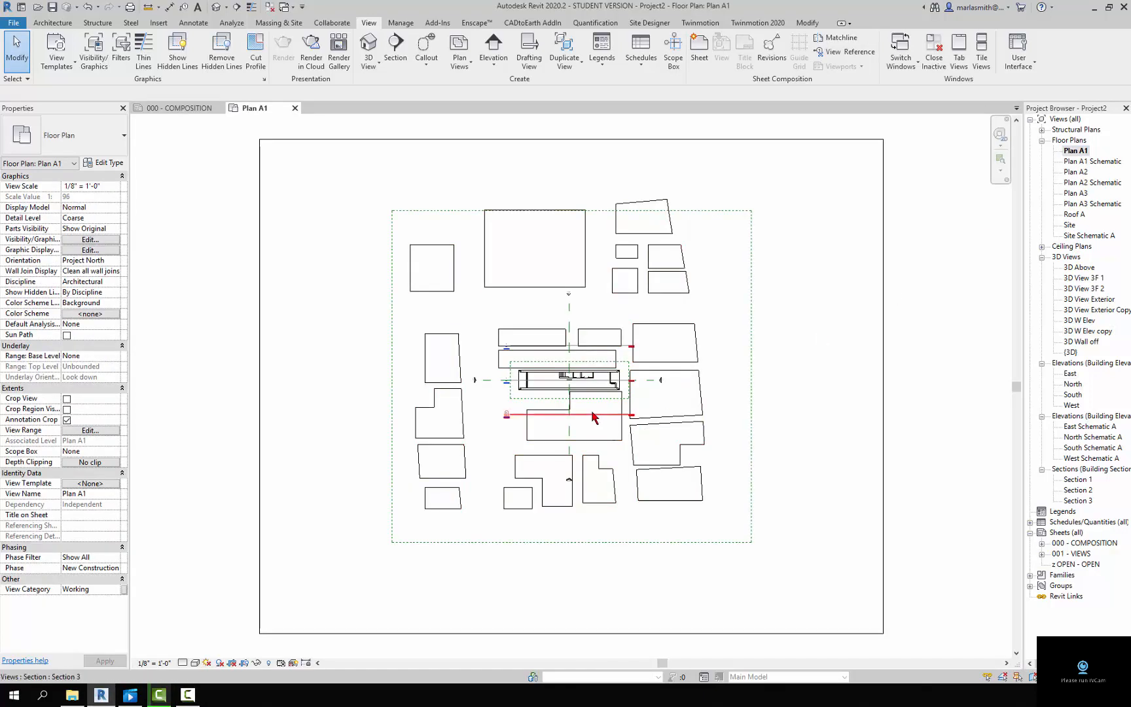
scroll(593, 417, up, 3)
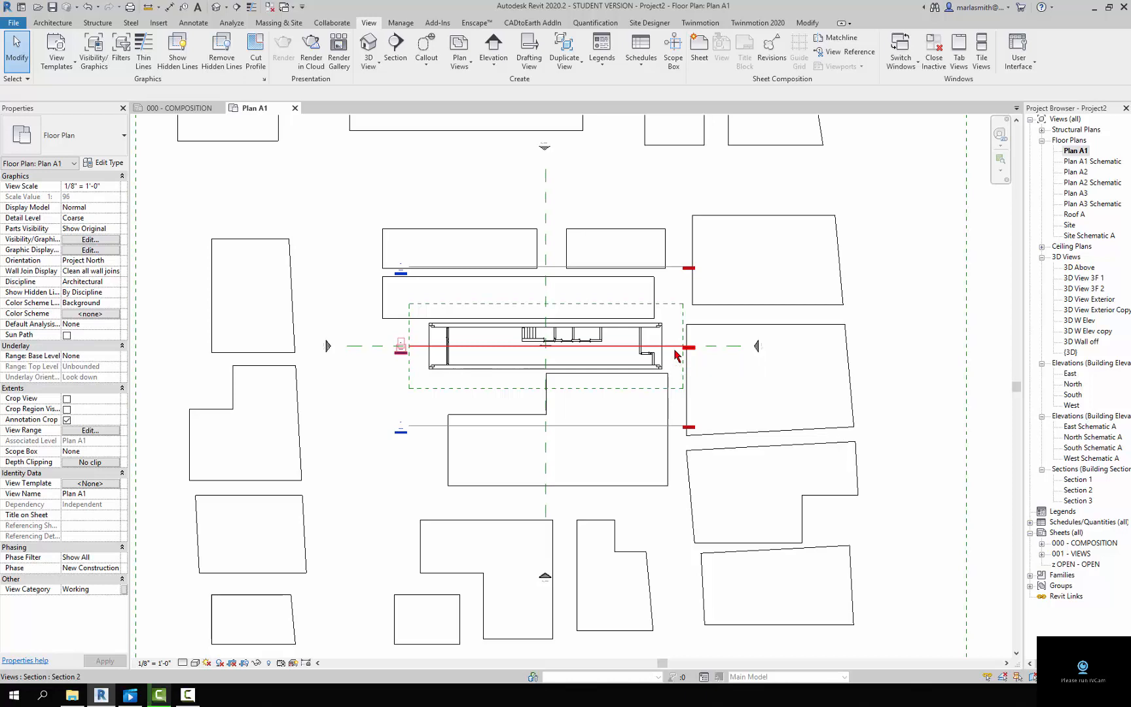
double_click(1076, 194)
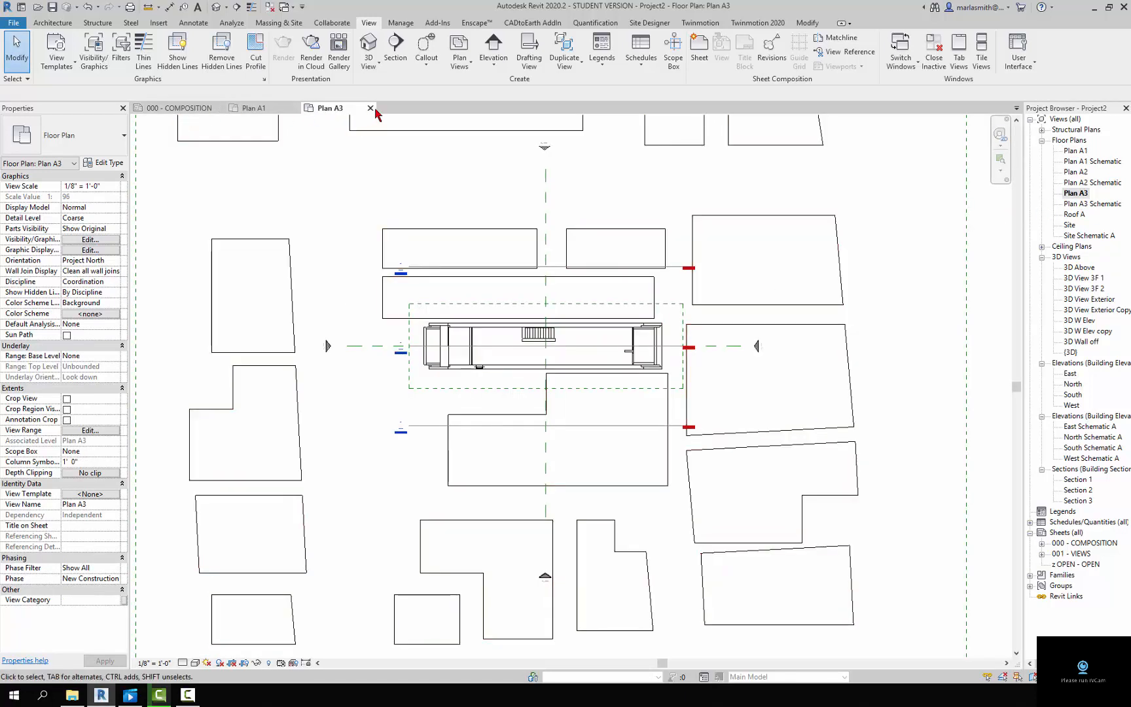
scroll(482, 367, up, 3)
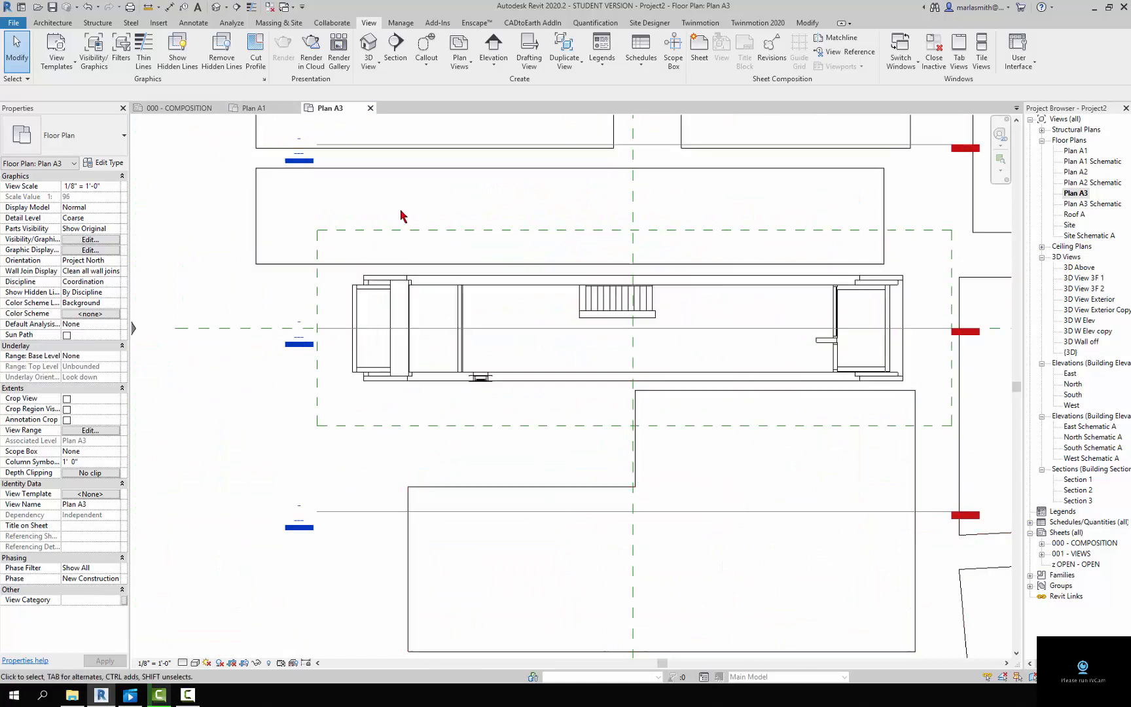
click(370, 108)
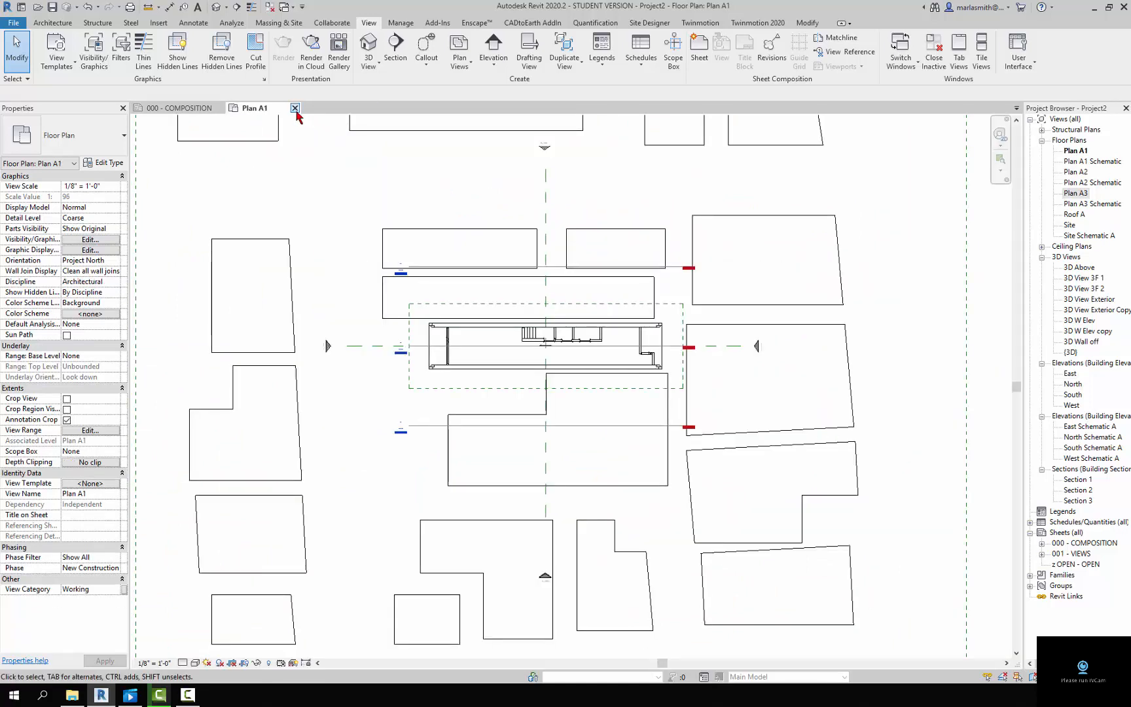
click(467, 351)
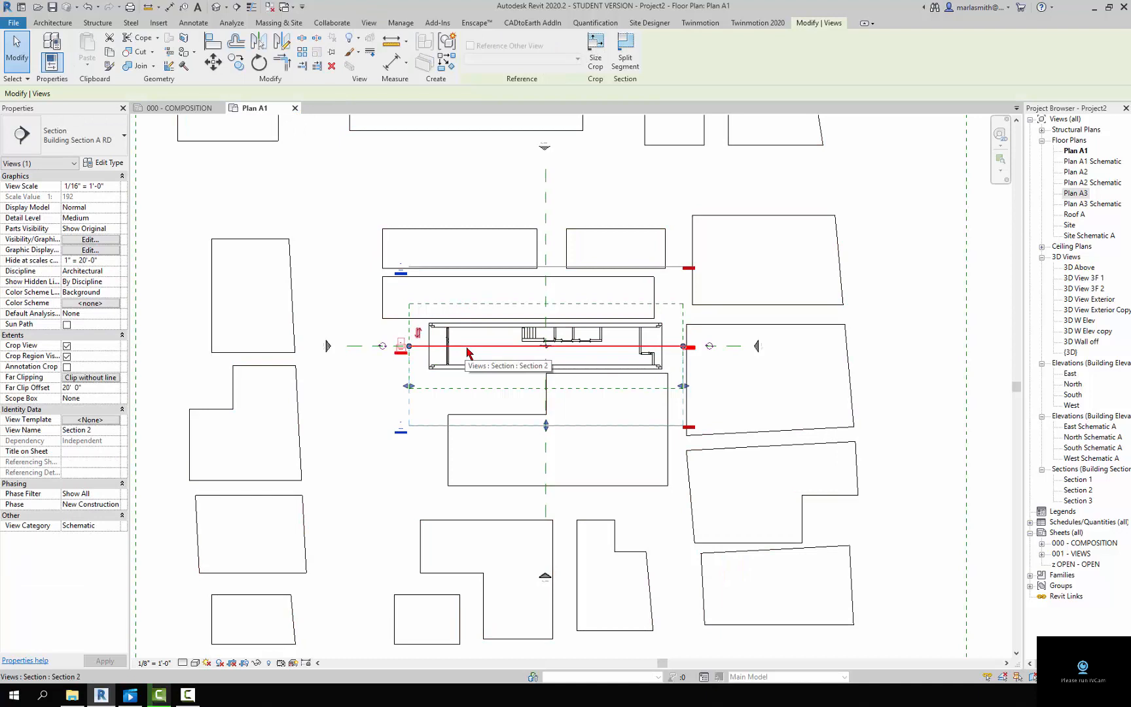
click(340, 266)
click(295, 108)
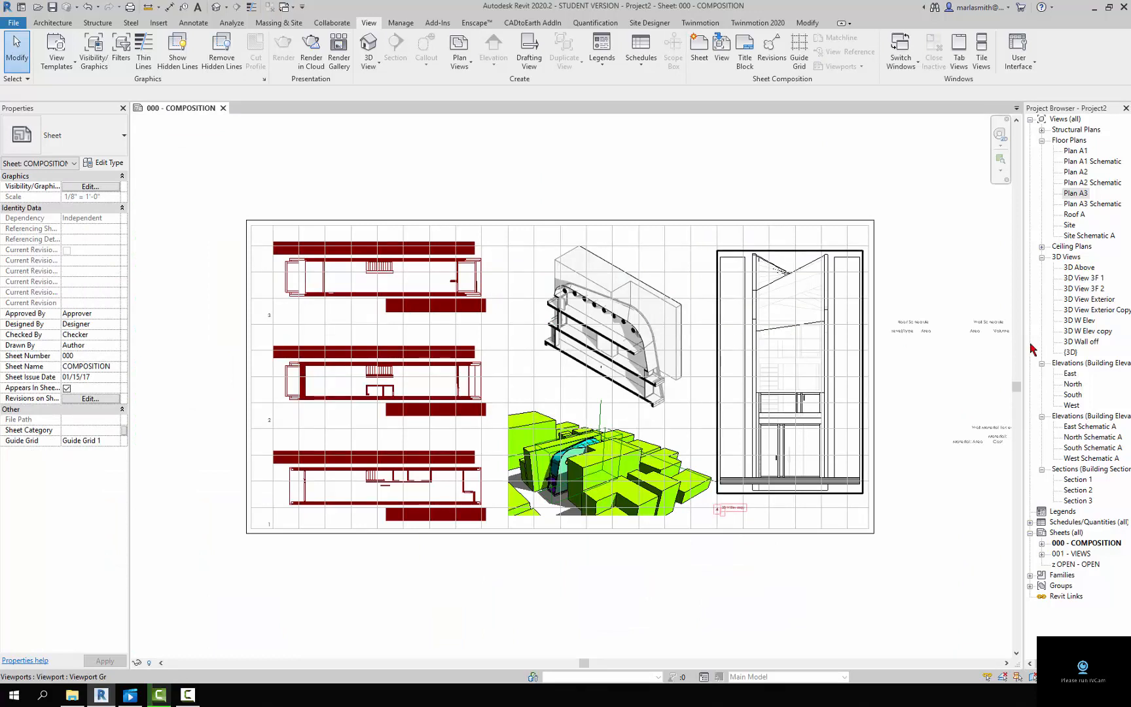
Step: Duplicate the default {3D} view without detailing
click(1072, 353)
right_click(1075, 355)
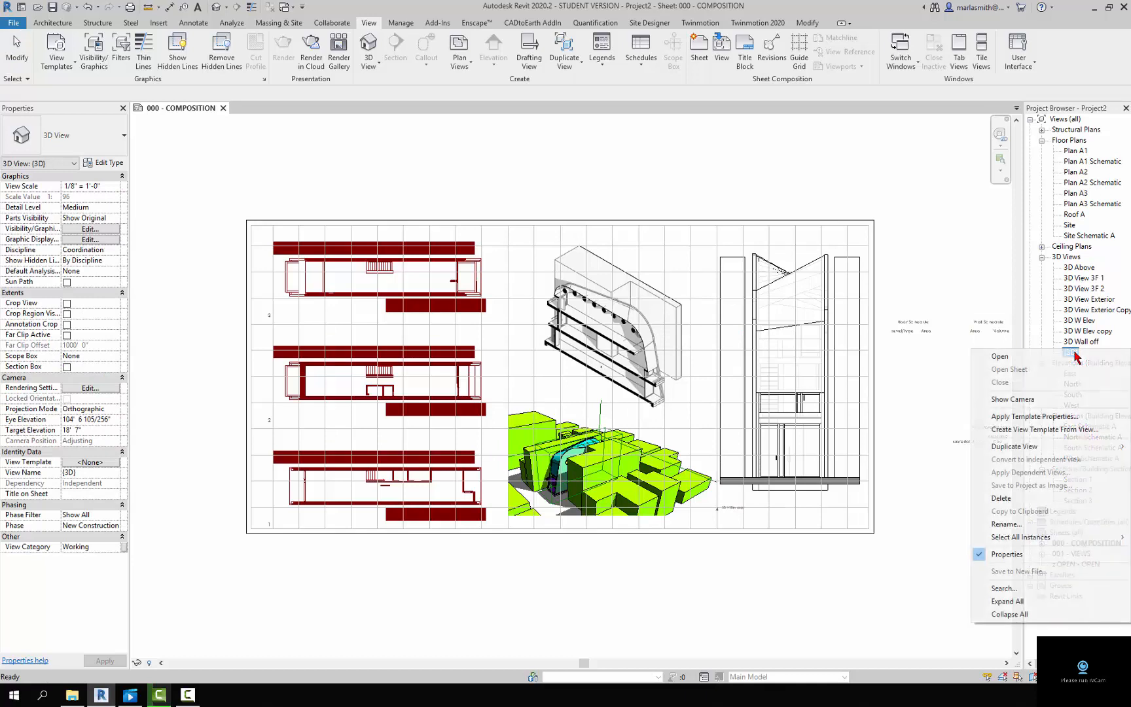
mouse_move(1058, 452)
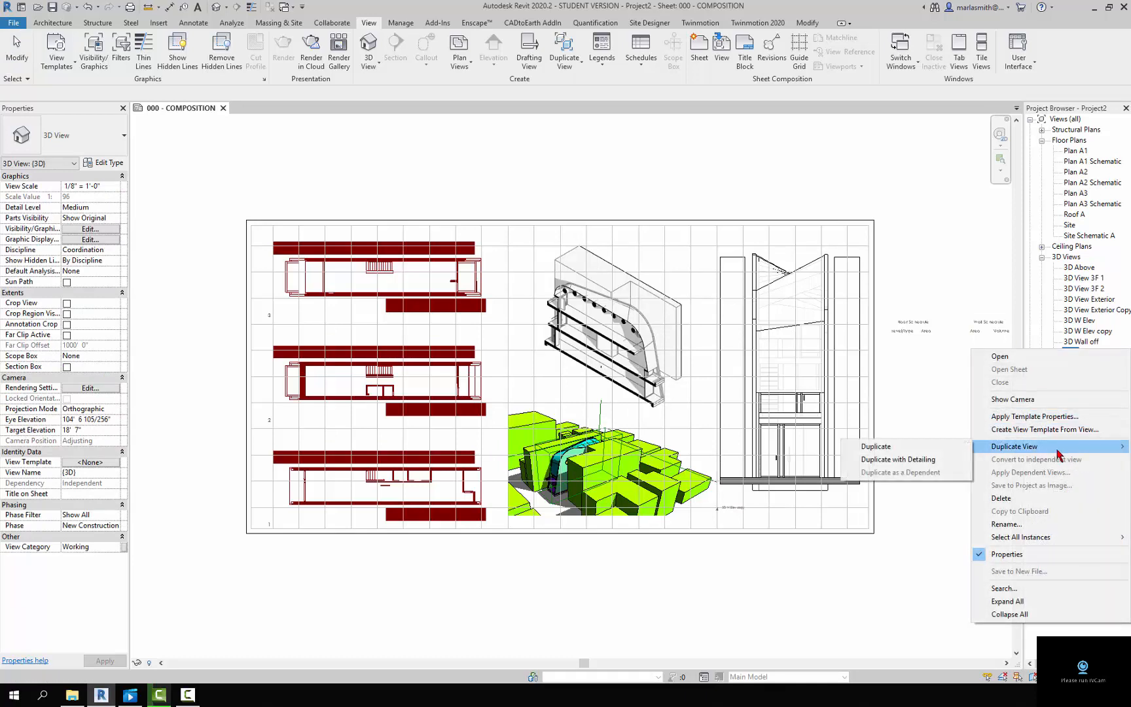
click(942, 447)
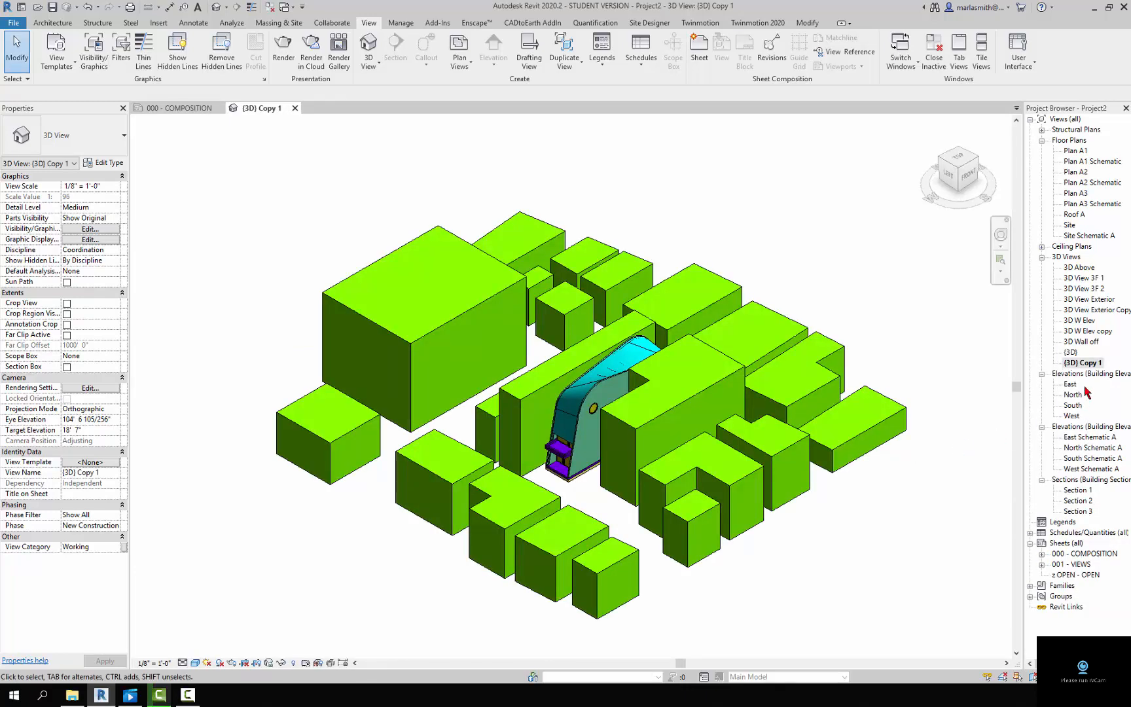
Step: Rename the duplicated 3D view as 3D Wall Off 2
right_click(1091, 365)
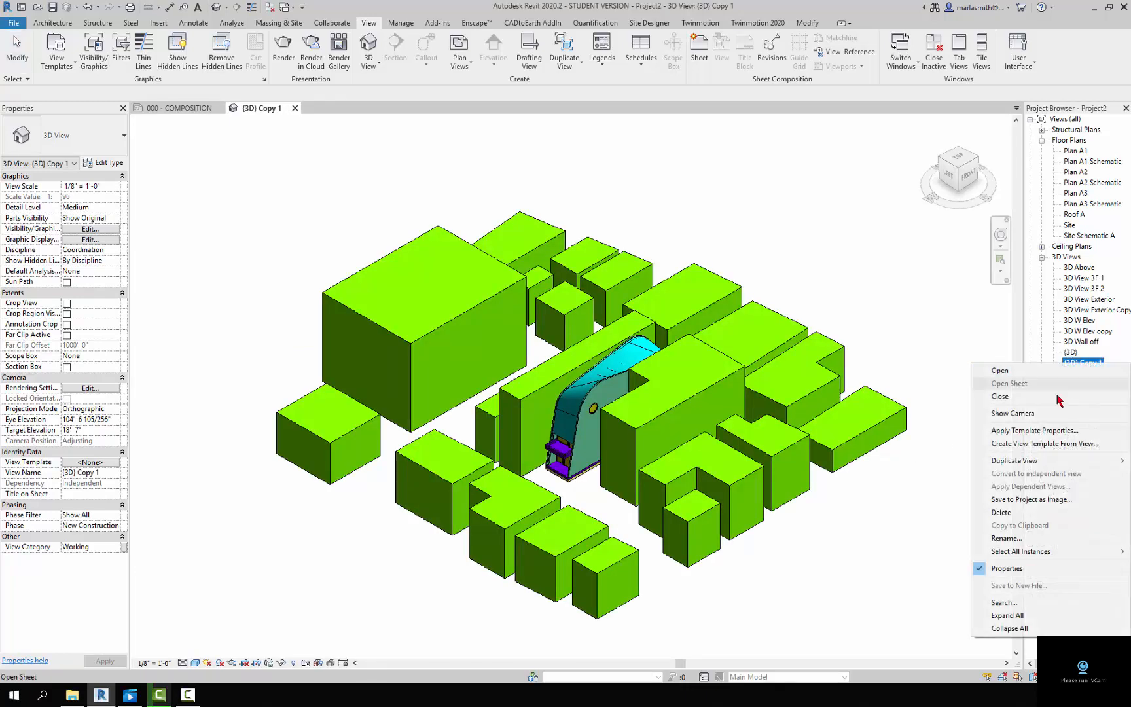
click(1077, 354)
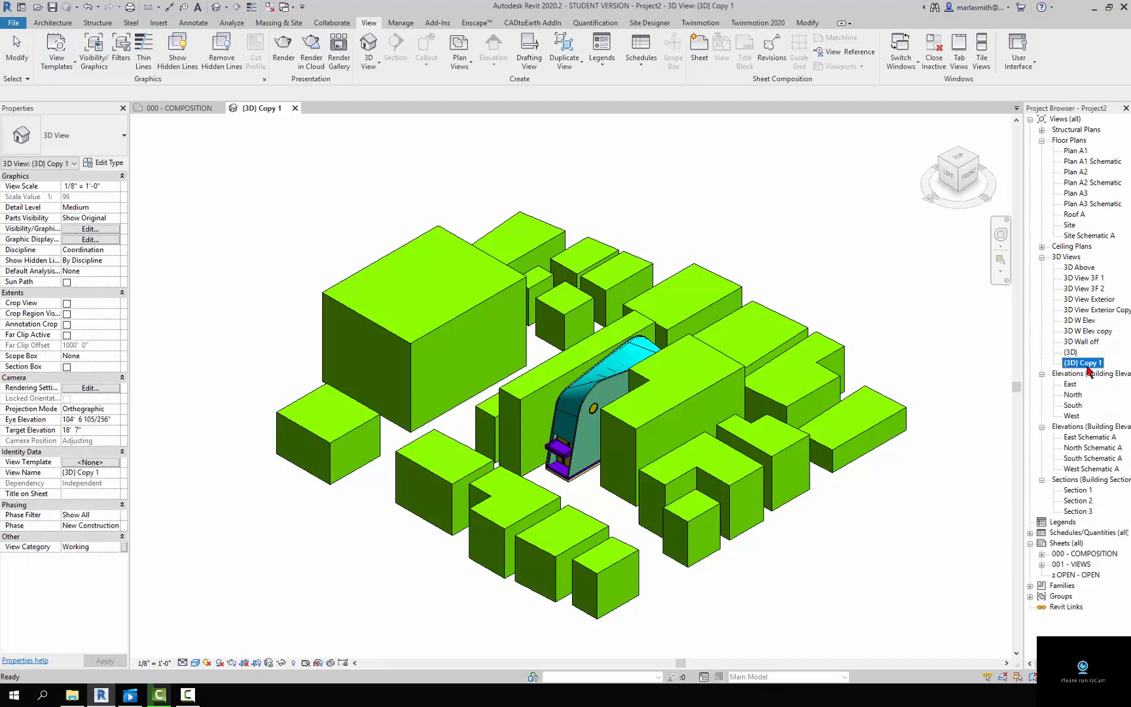
click(1090, 363)
text(3D Wall Off 2)
key(Return)
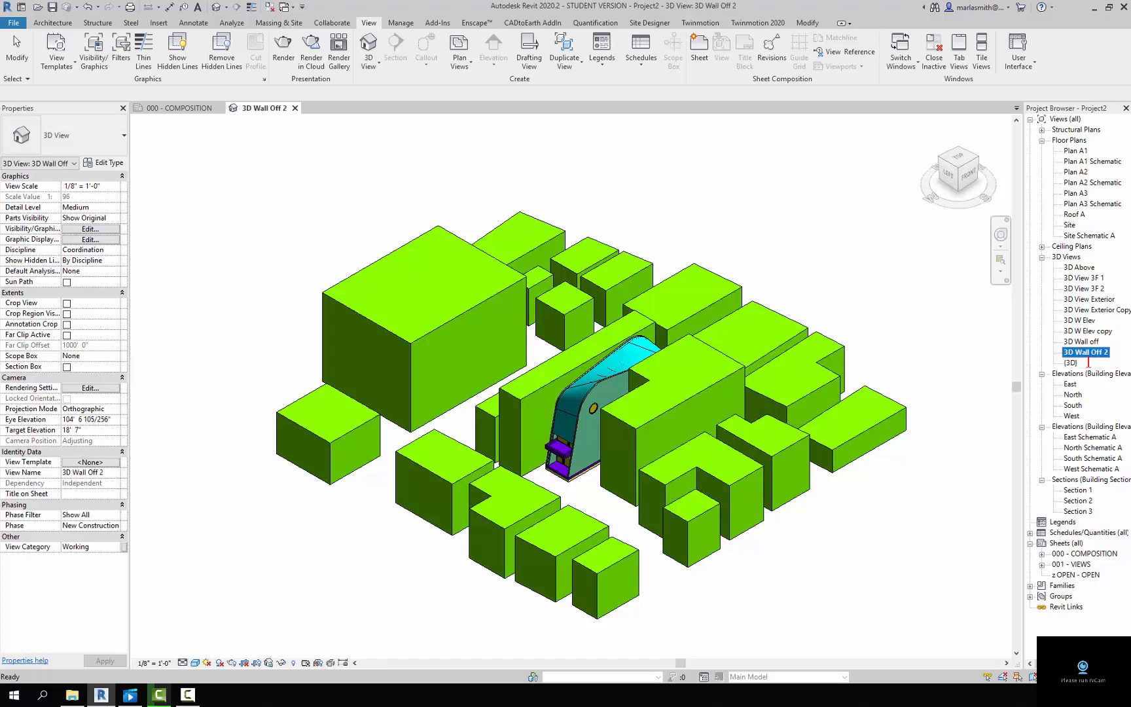
click(836, 182)
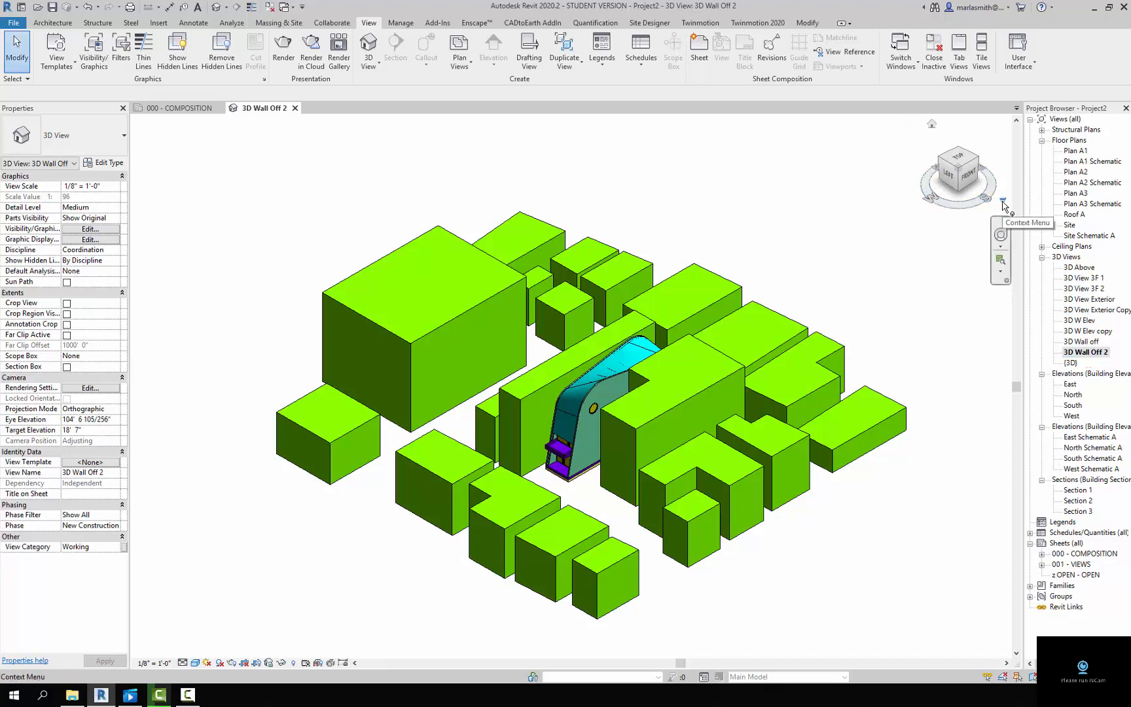
Step: Orient the 3D Wall Off 2 view to Section 2 so the building is cut along that section
click(1004, 204)
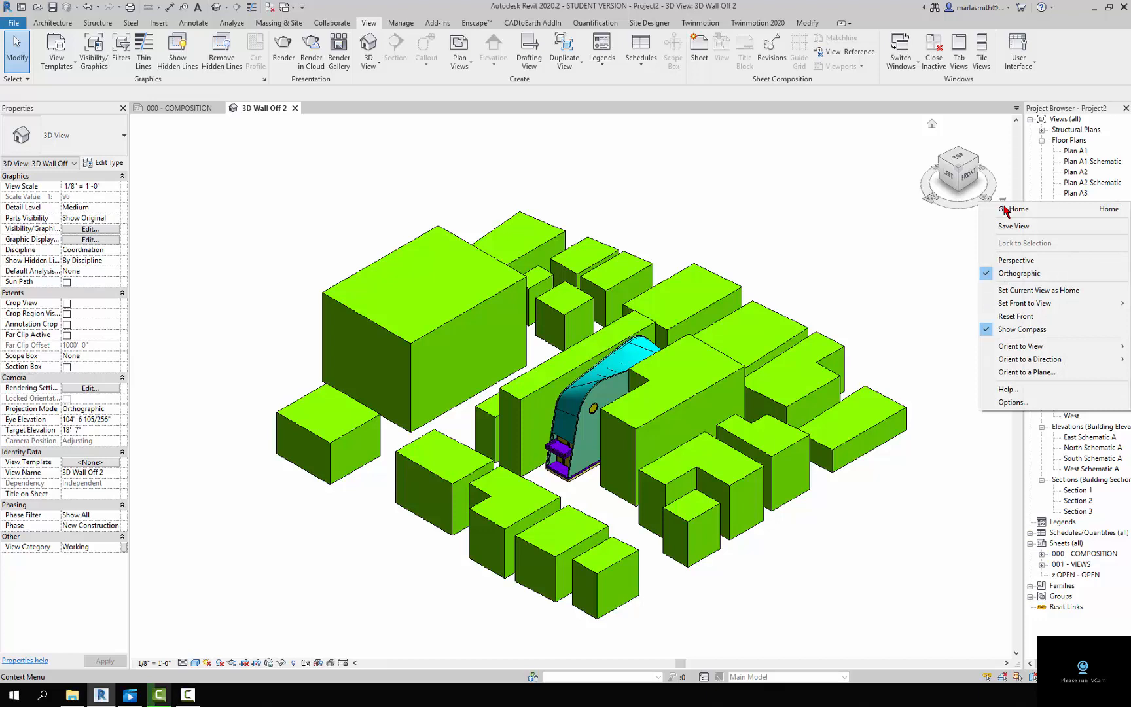
mouse_move(1038, 350)
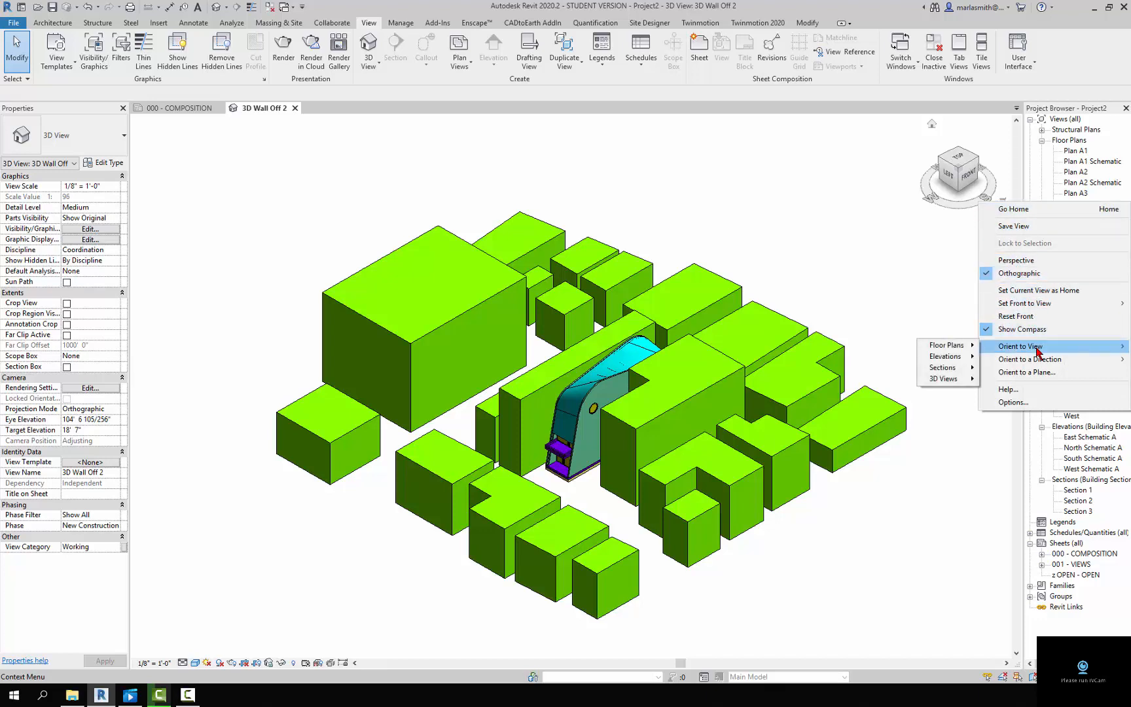
mouse_move(956, 367)
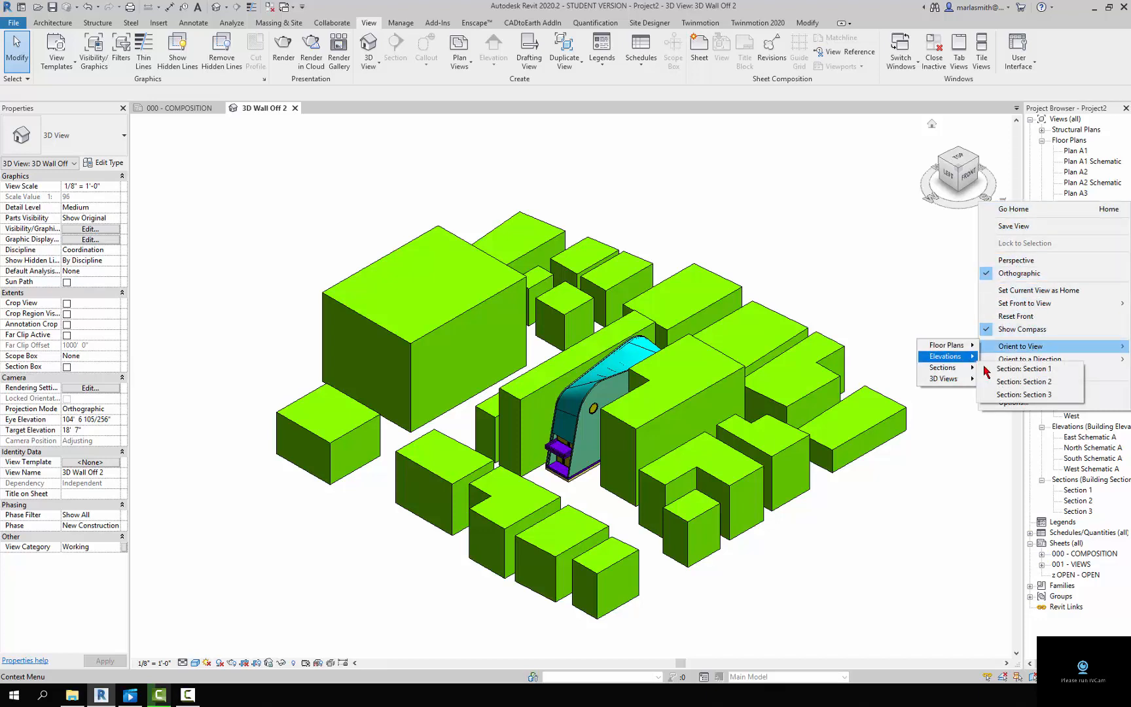
click(1008, 382)
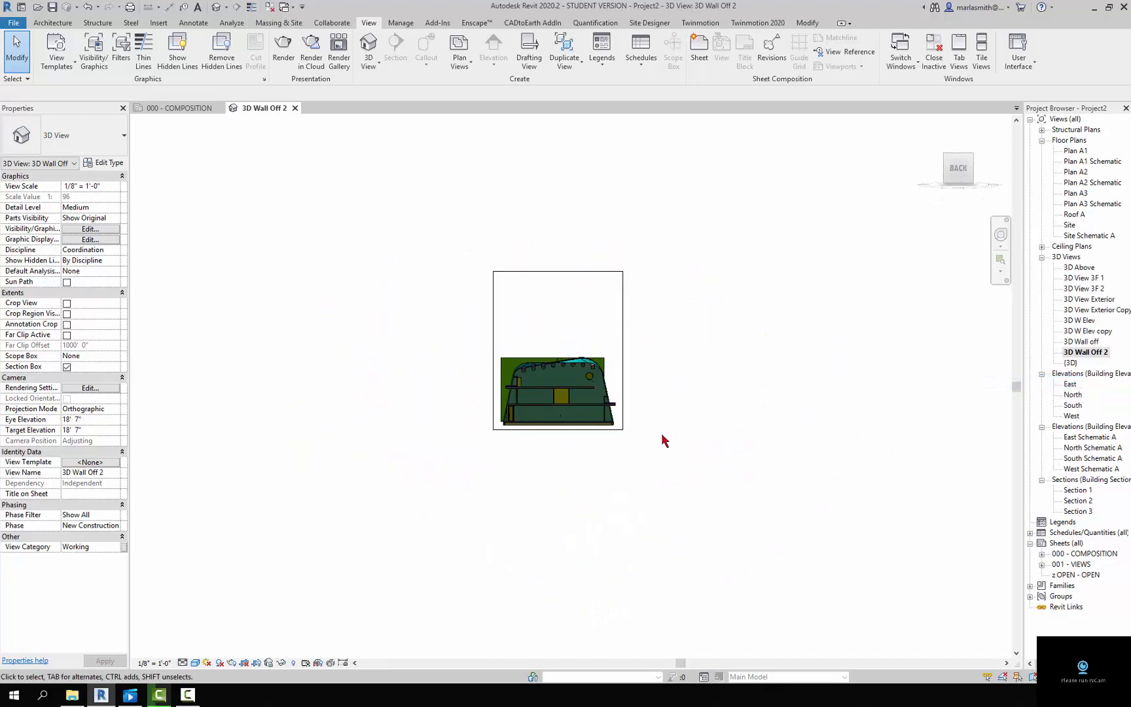
scroll(573, 435, up, 3)
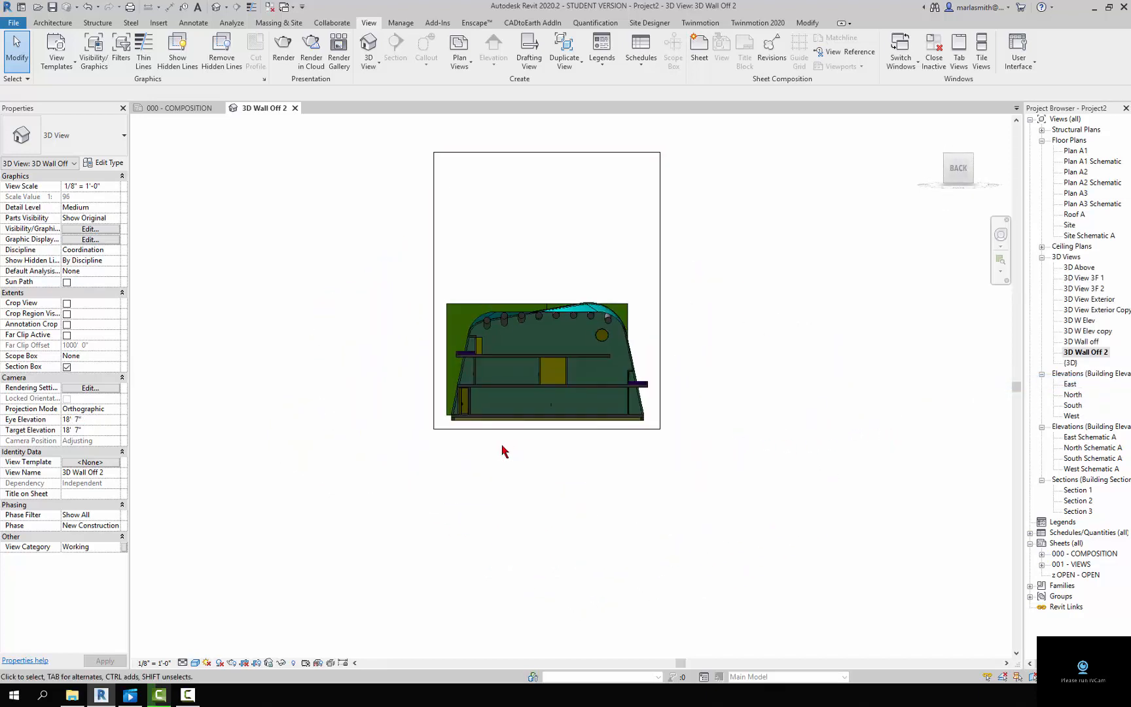
scroll(368, 385, up, 1)
scroll(514, 265, up, 1)
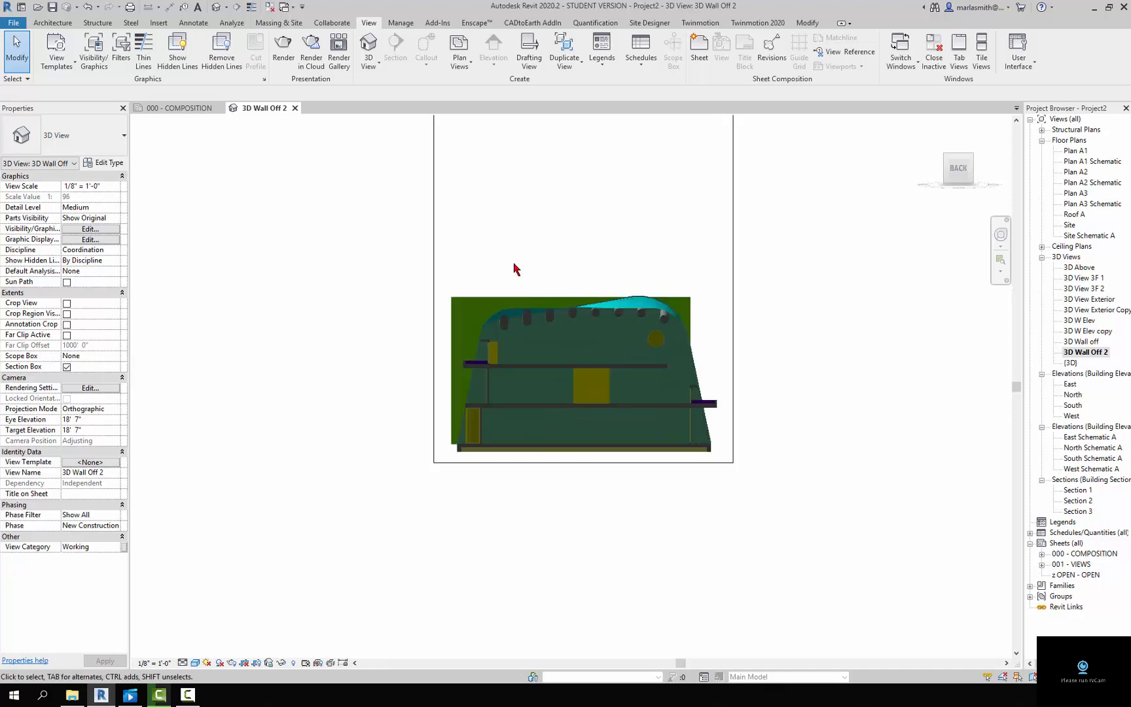
scroll(516, 268, up, 1)
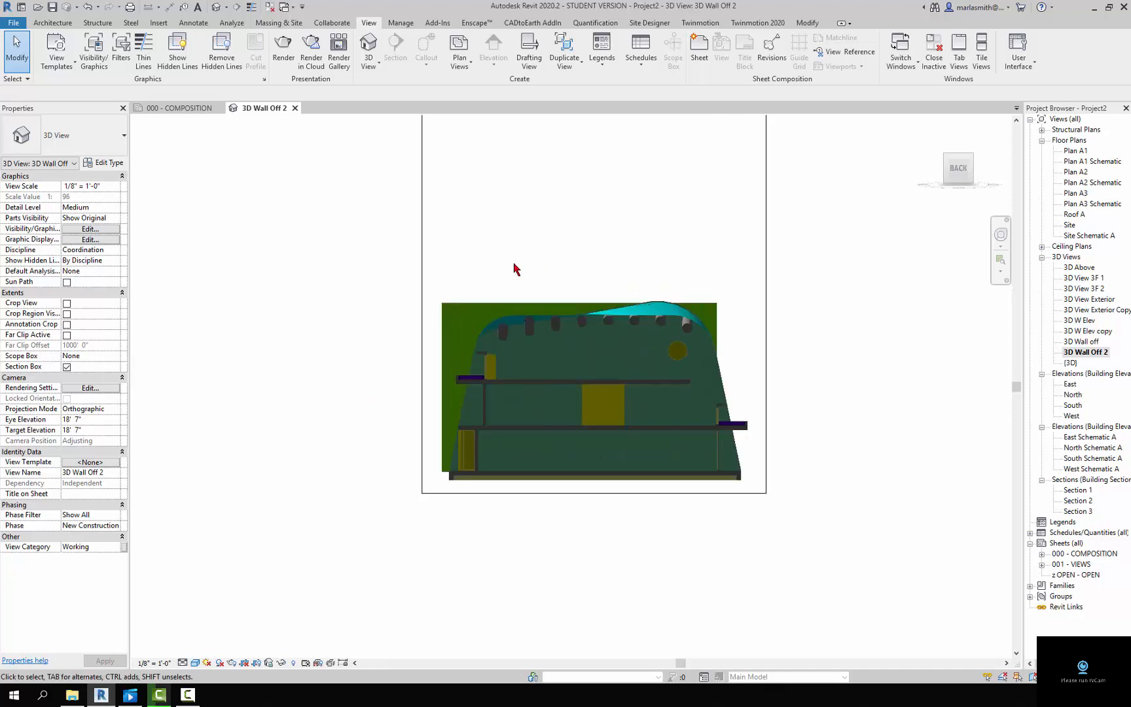
Step: Turn the cut model to an axonometric from the back-left corner and lower the viewing angle slightly
click(974, 158)
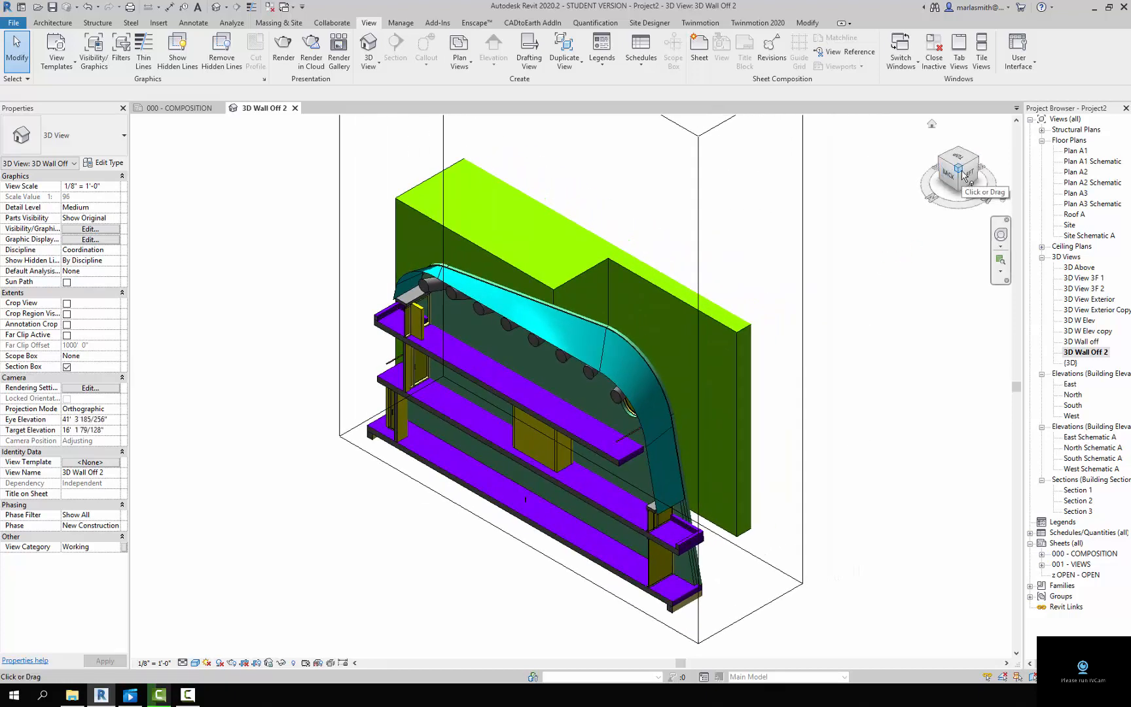
shift+middle_drag(804, 386, 745, 407)
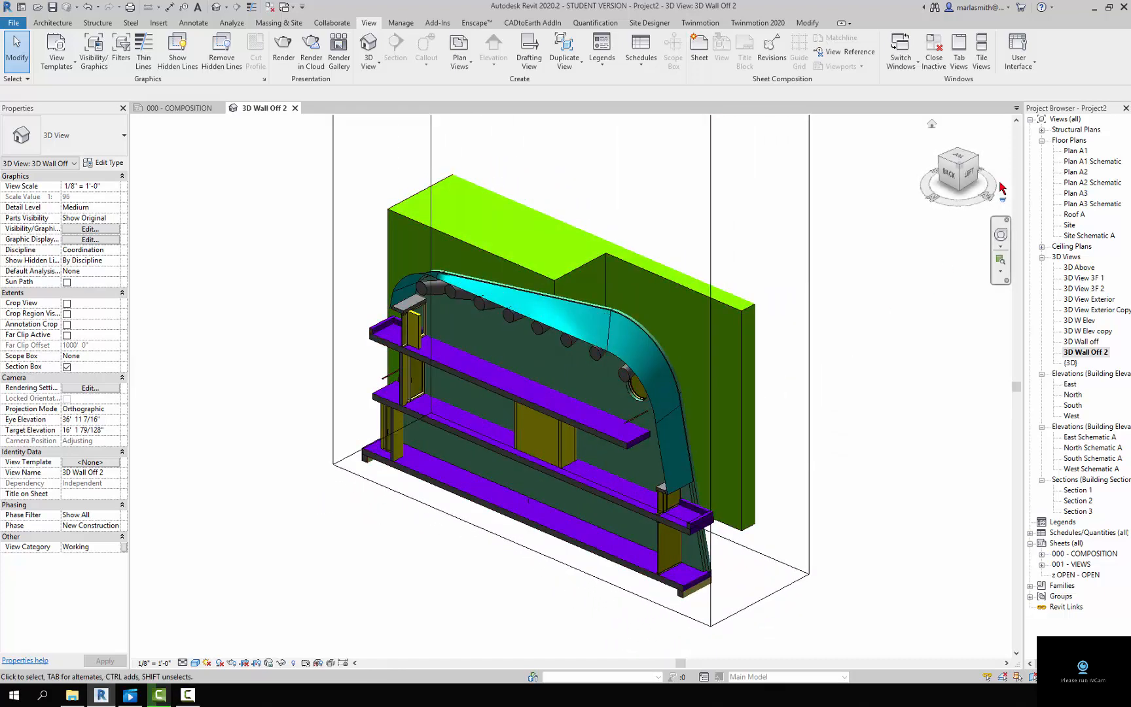
click(960, 166)
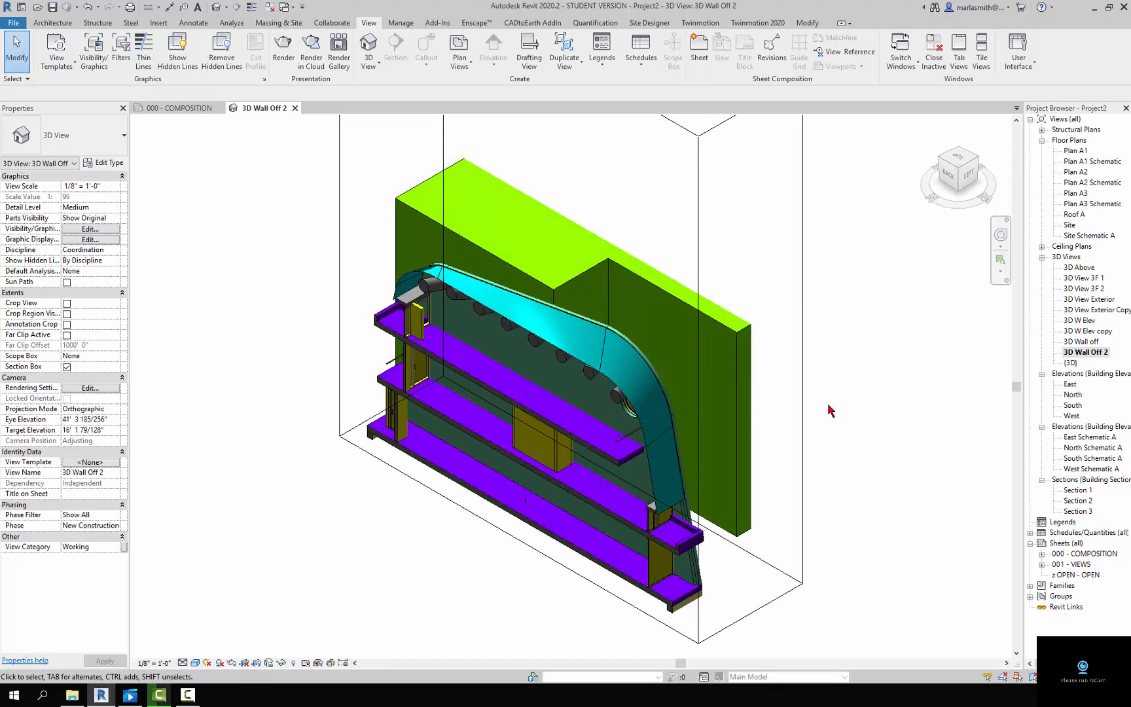
shift+middle_drag(829, 409, 835, 337)
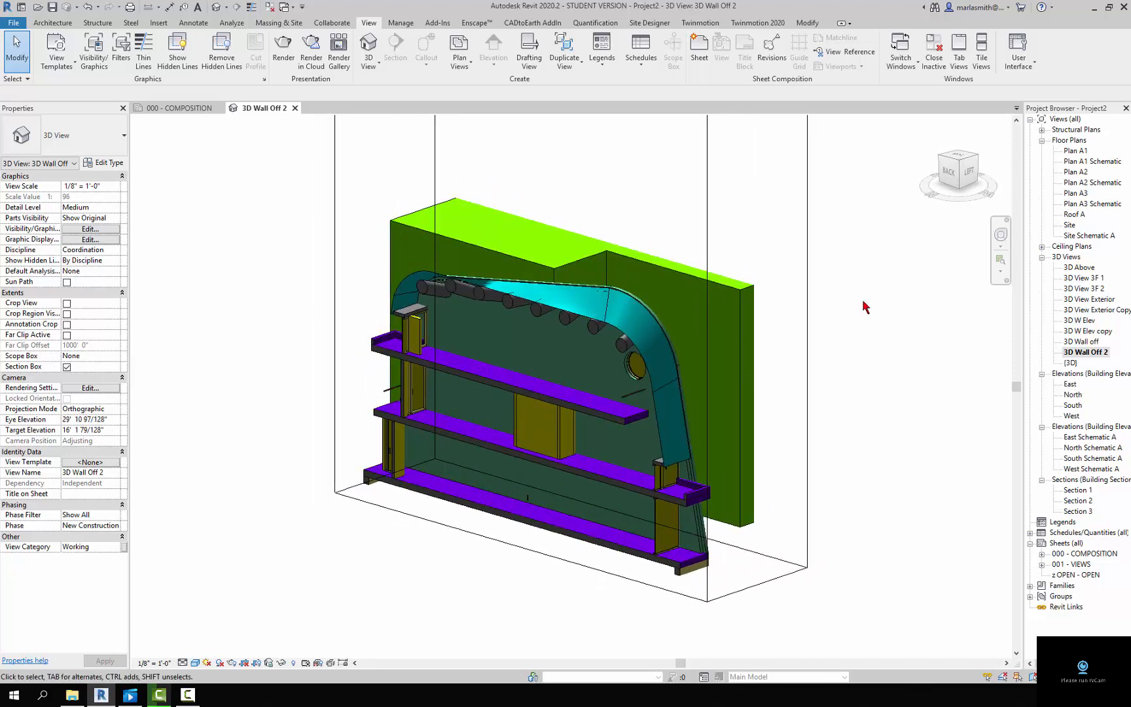
Step: Check the section box around the cut model and set the view's visual style to Hidden Line
click(809, 311)
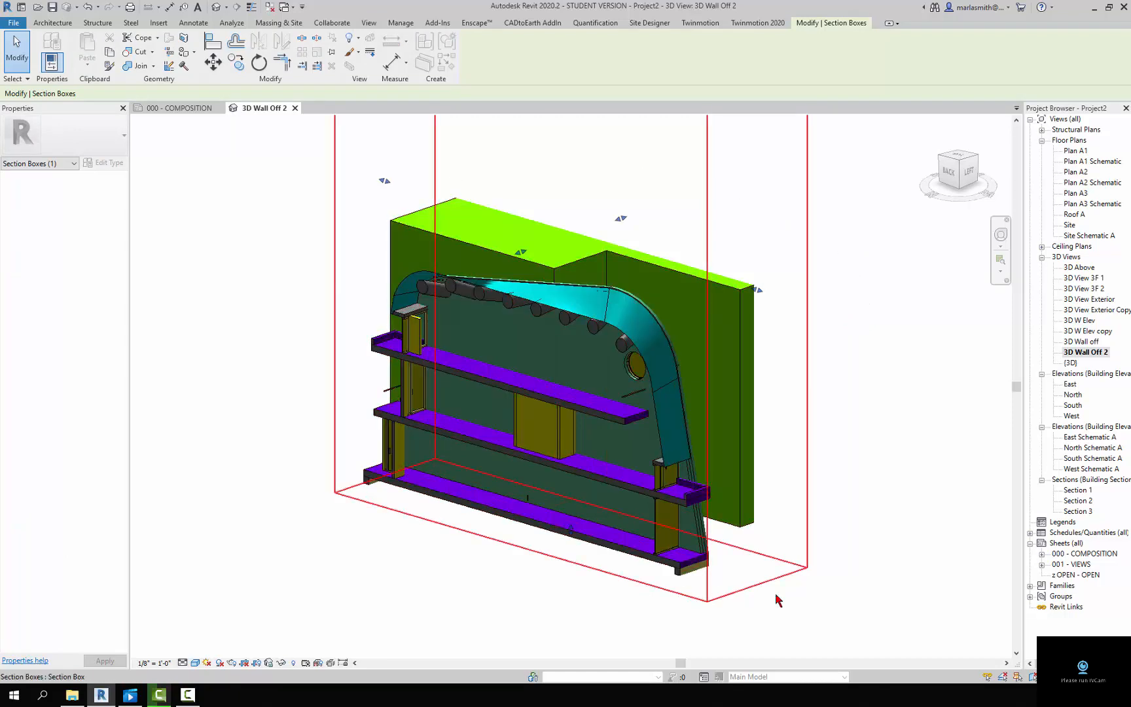
click(853, 332)
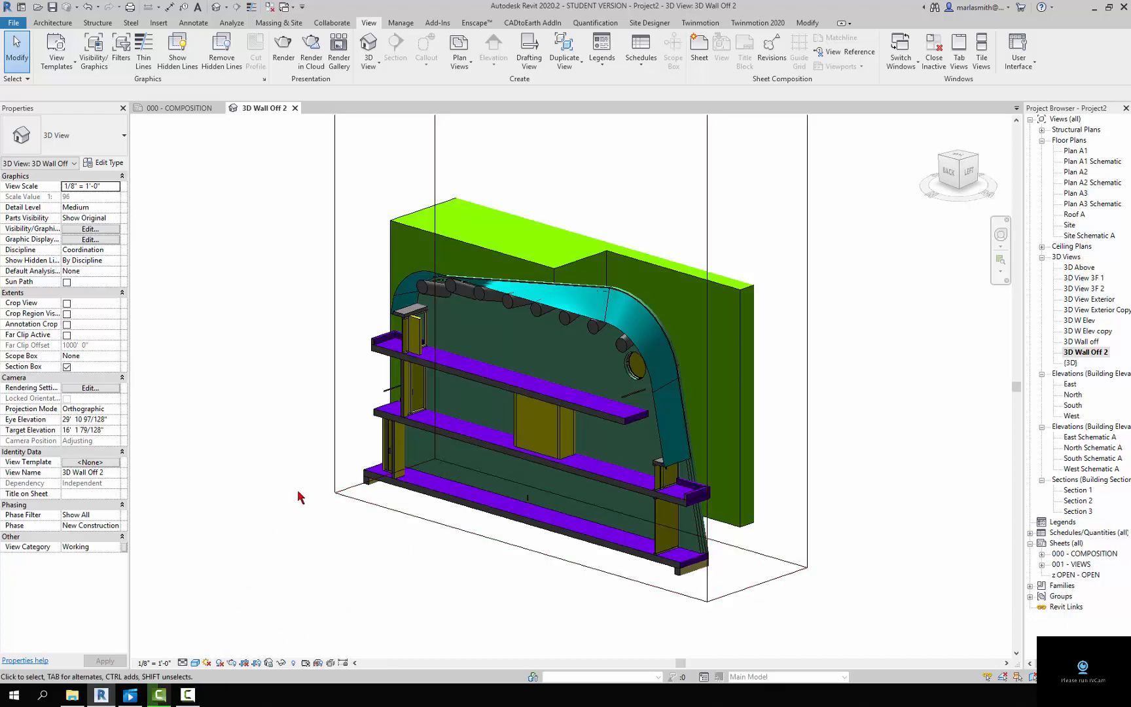
click(195, 663)
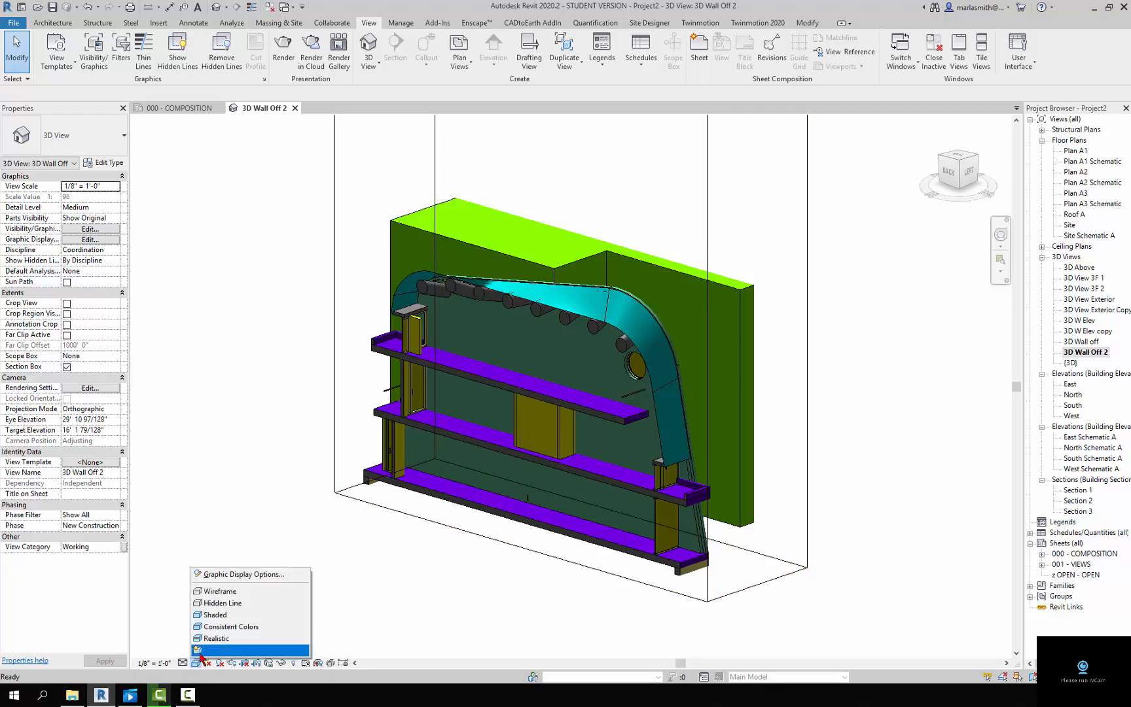
click(218, 605)
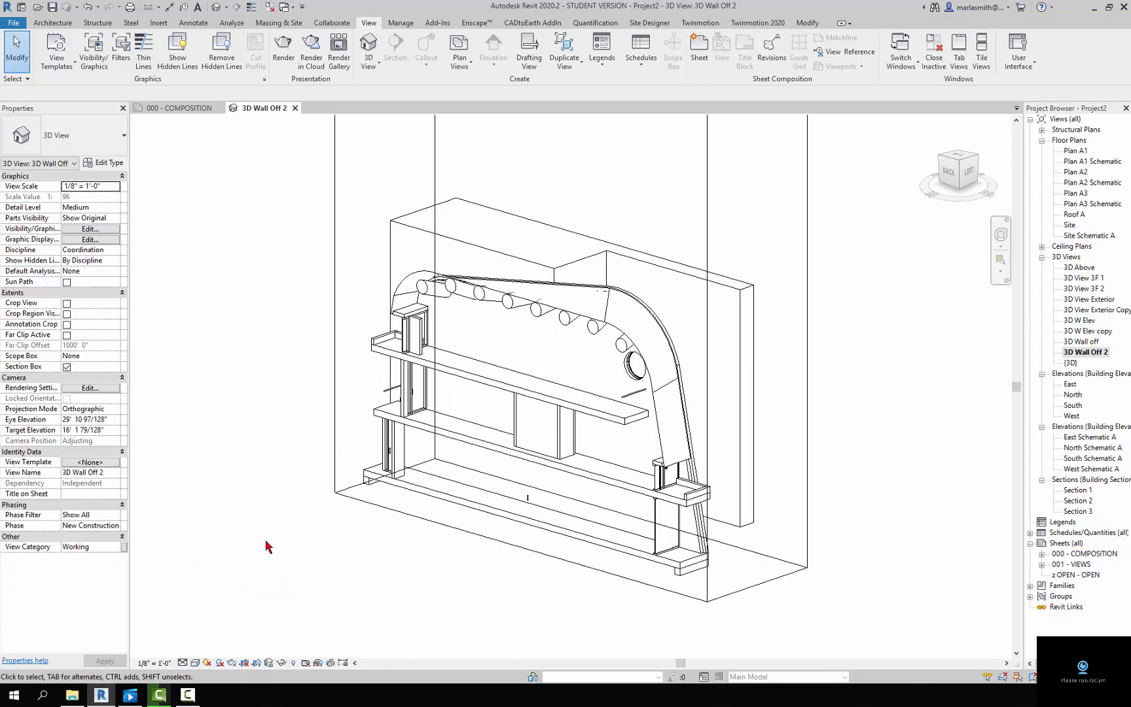
Step: Override the Generic Models cut pattern in this view with a black solid fill foreground and apply it
key(v)
key(g)
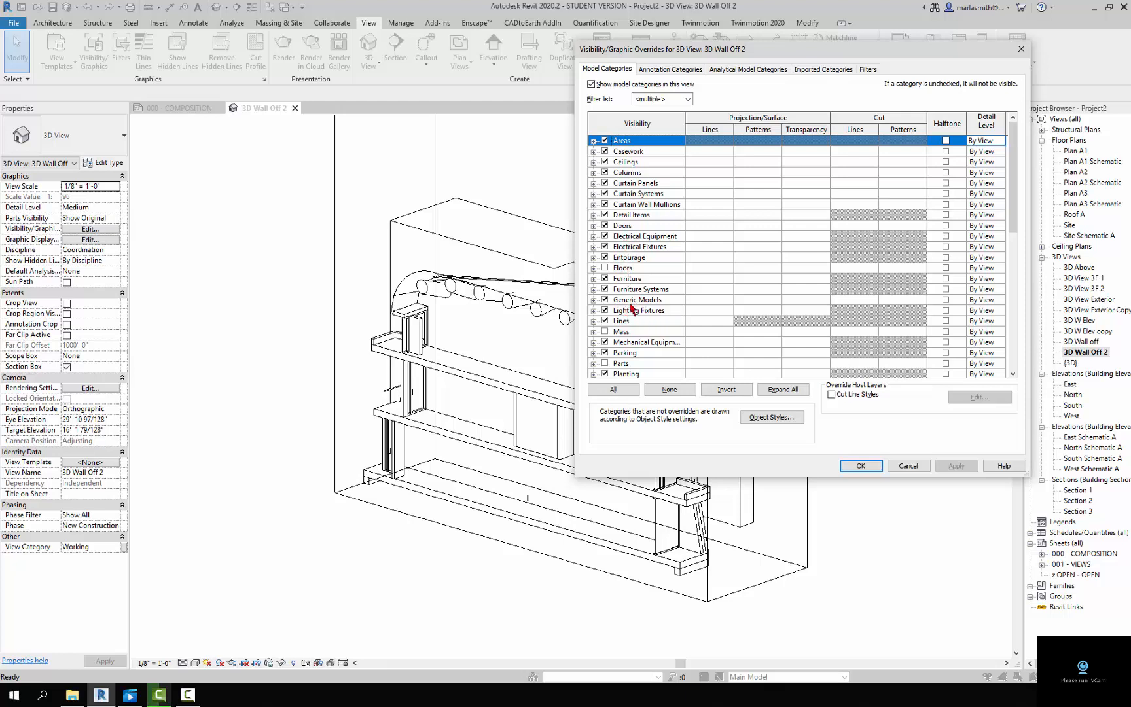
click(909, 302)
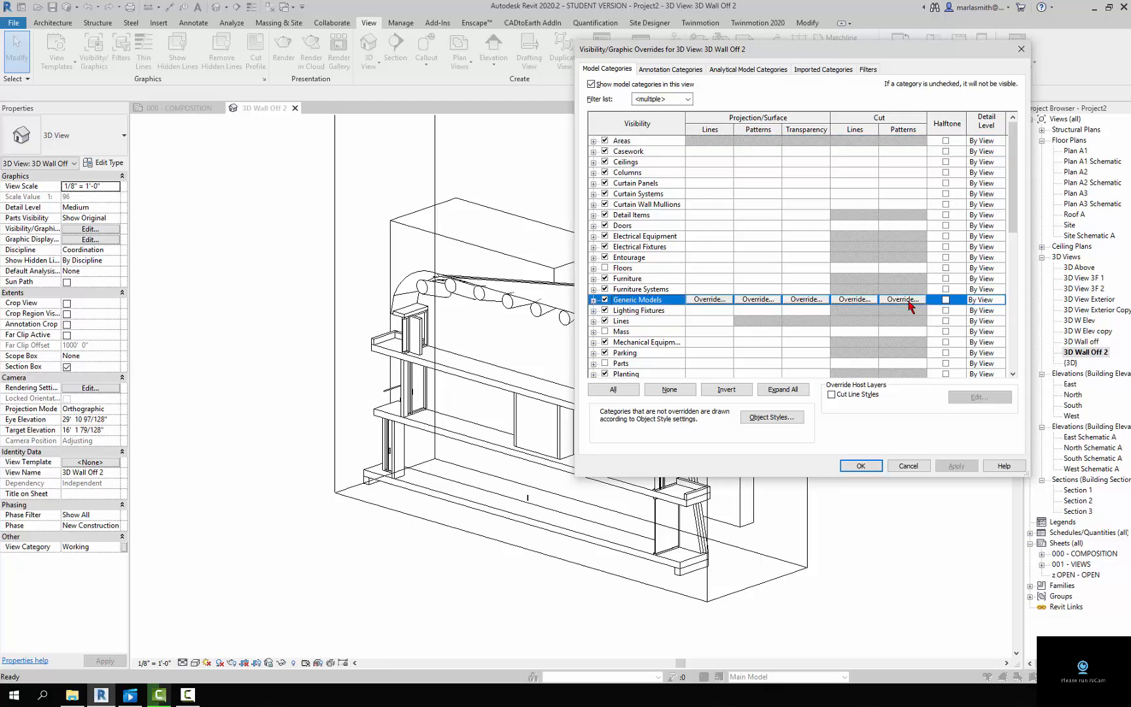
click(909, 302)
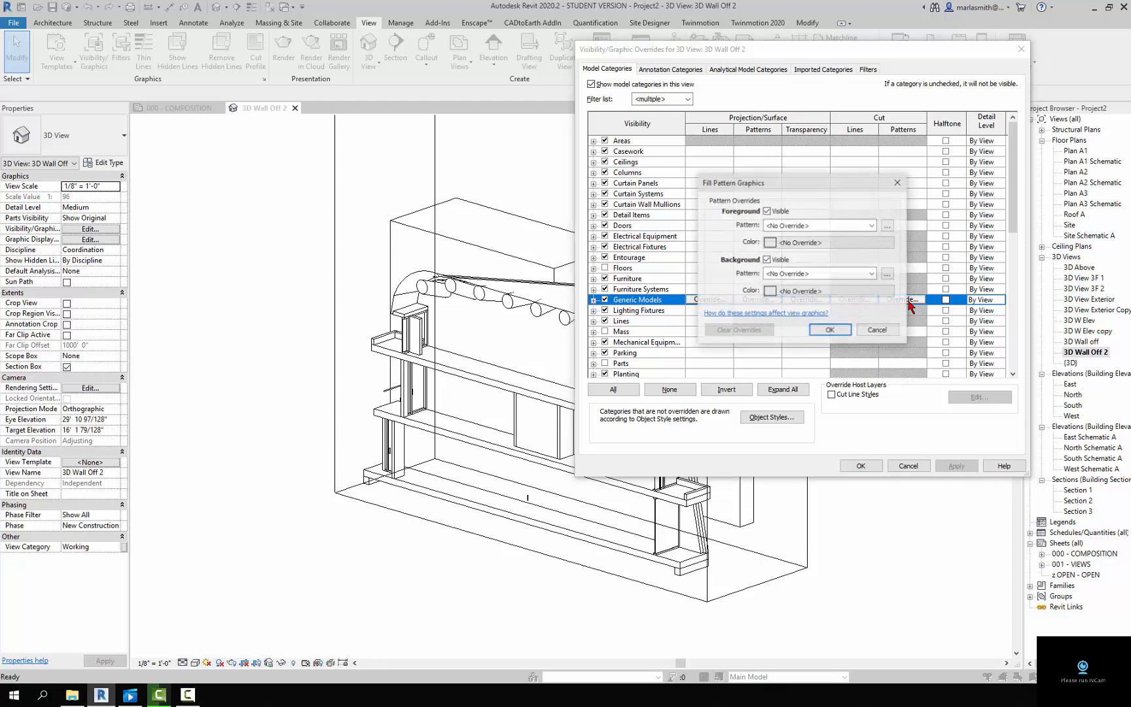
click(873, 226)
click(866, 246)
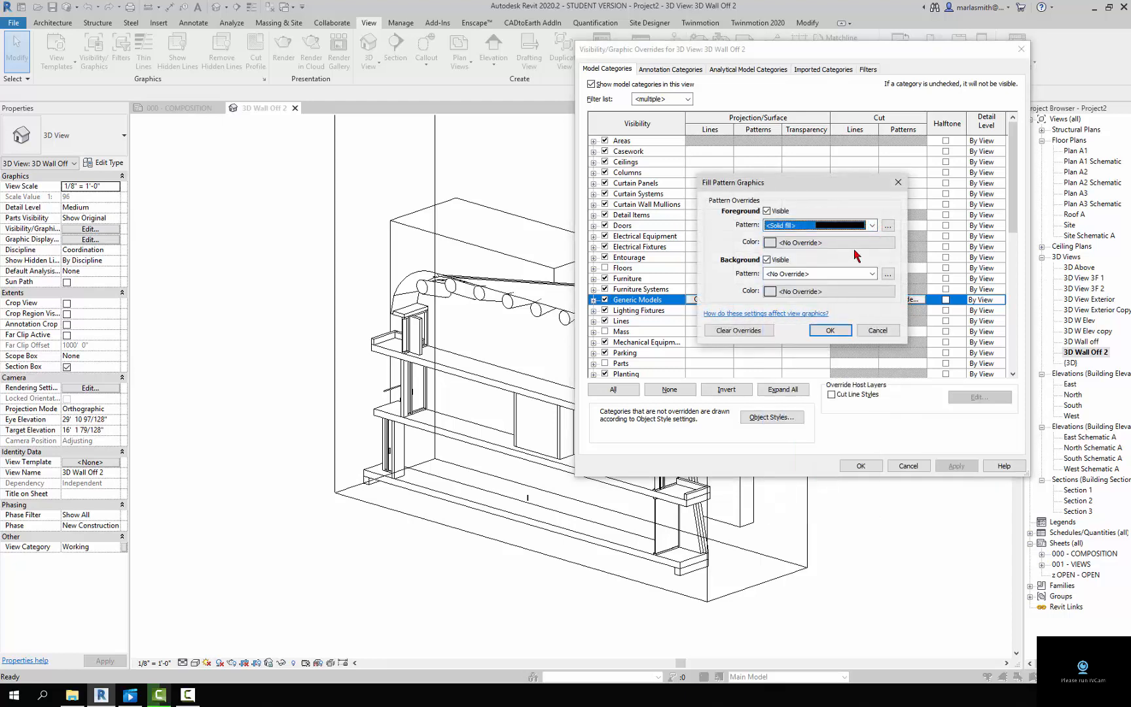
click(858, 243)
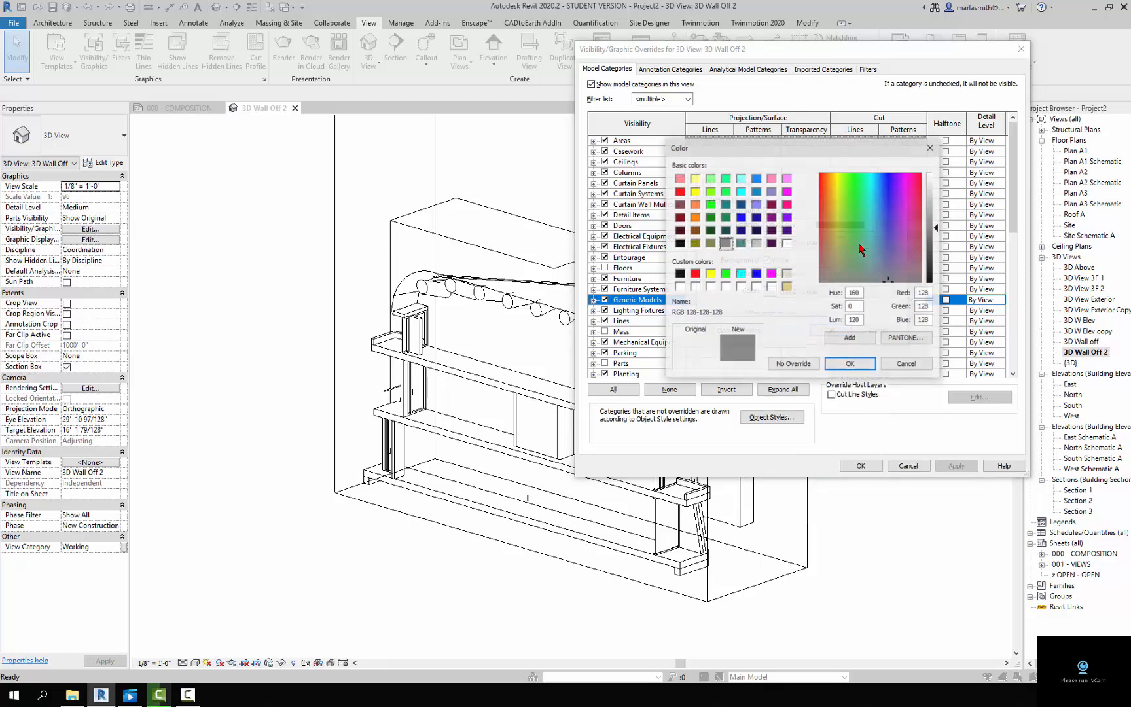
click(681, 275)
click(851, 364)
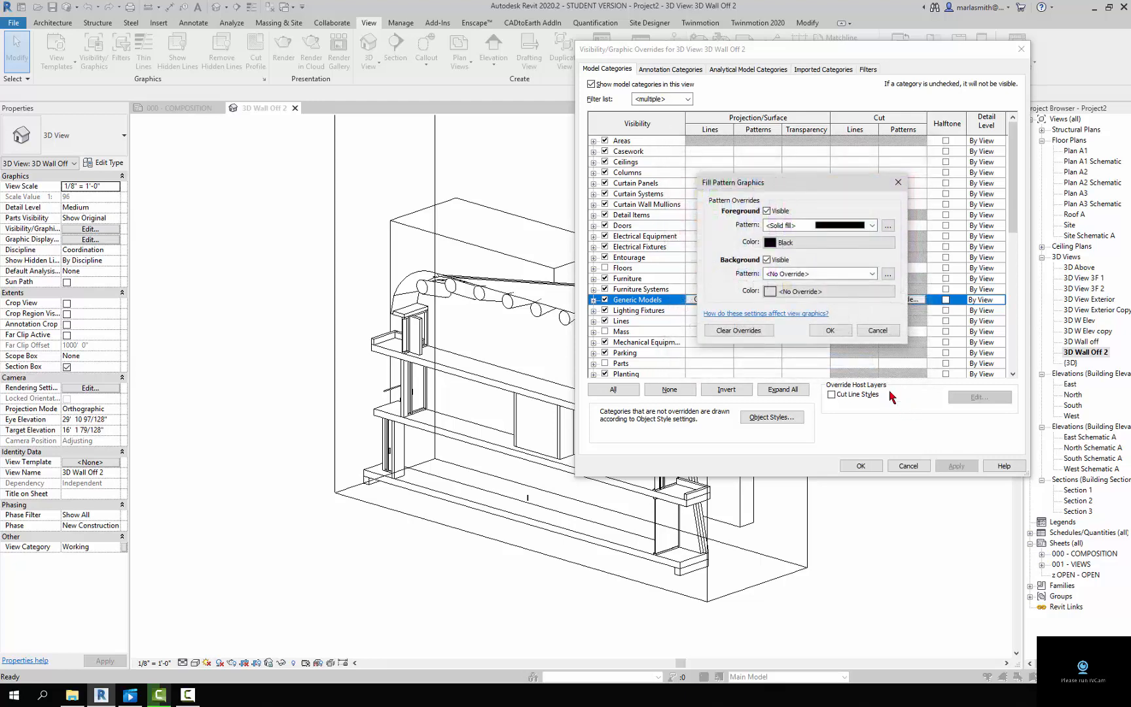
click(831, 330)
click(943, 466)
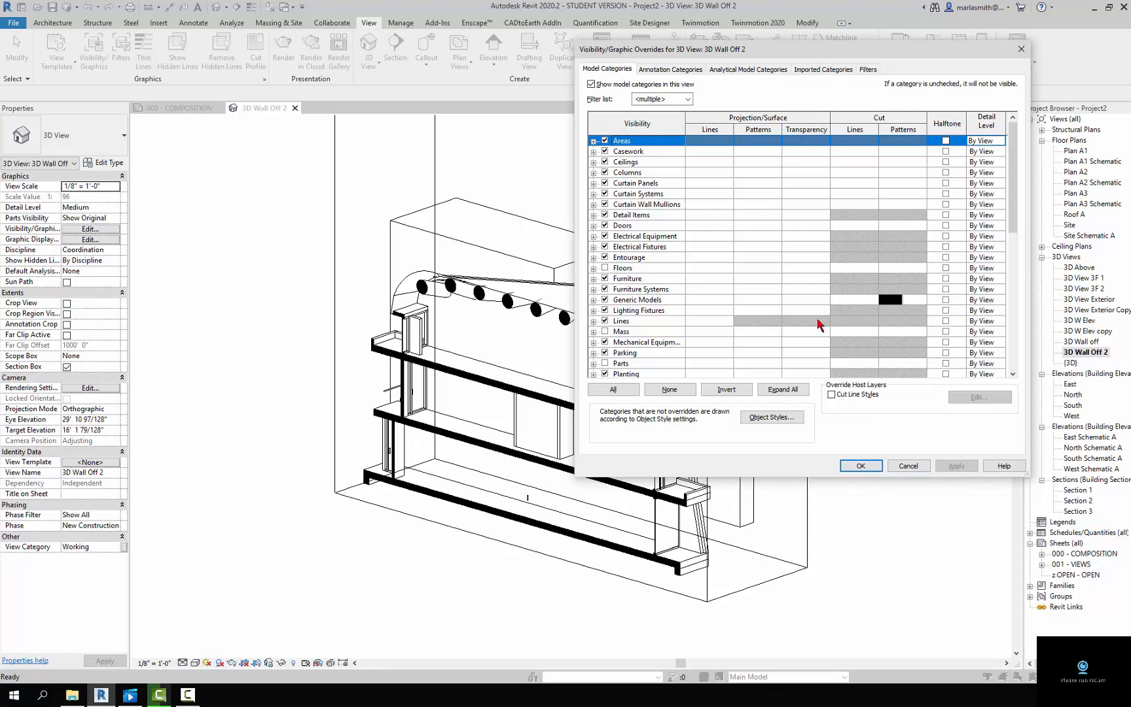
Step: Override the Generic Models projection line color with gray RGB 128-128-128 and accept the view's graphic overrides
click(707, 300)
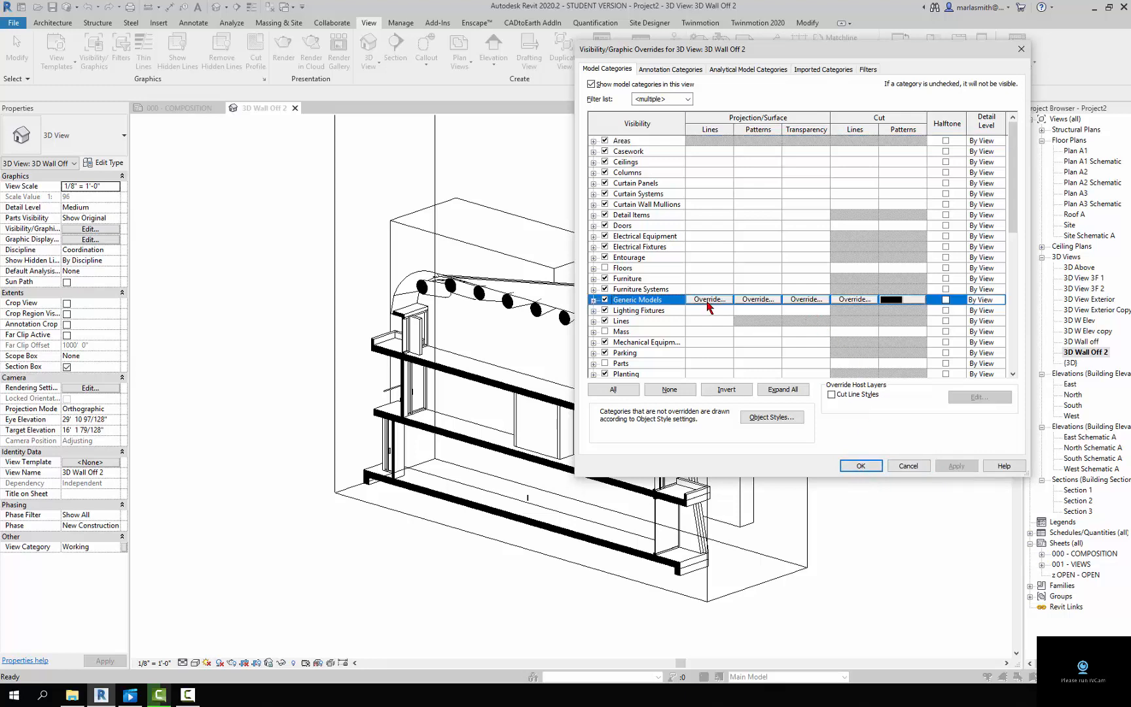
click(708, 300)
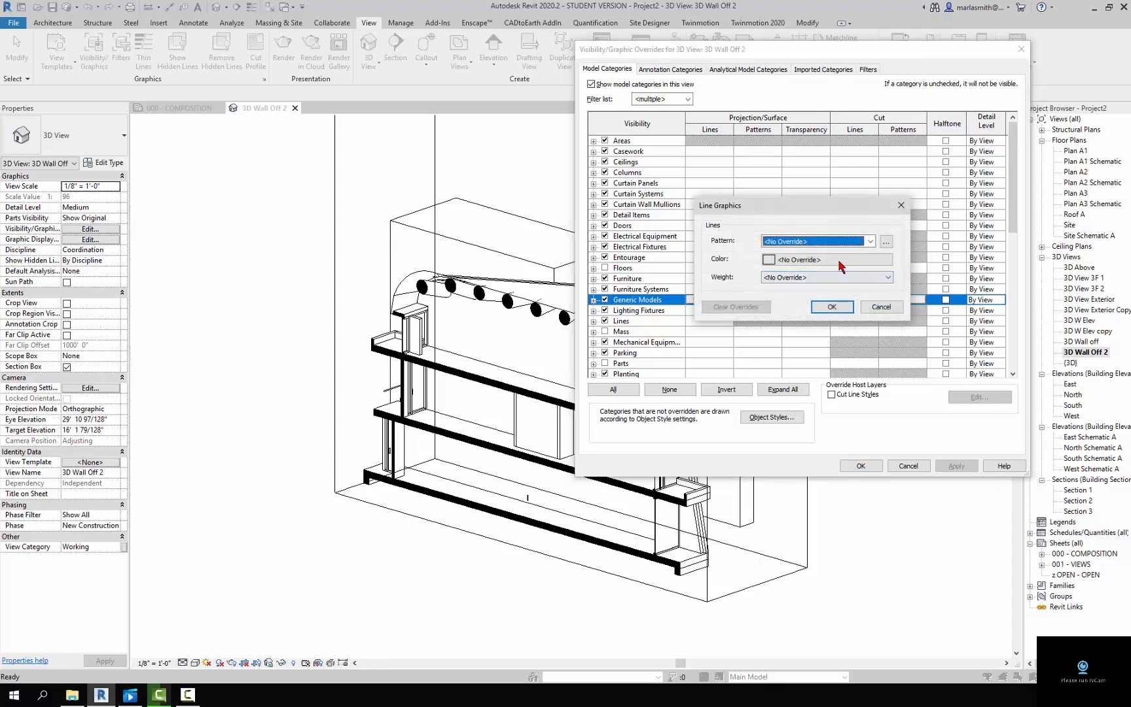
click(840, 261)
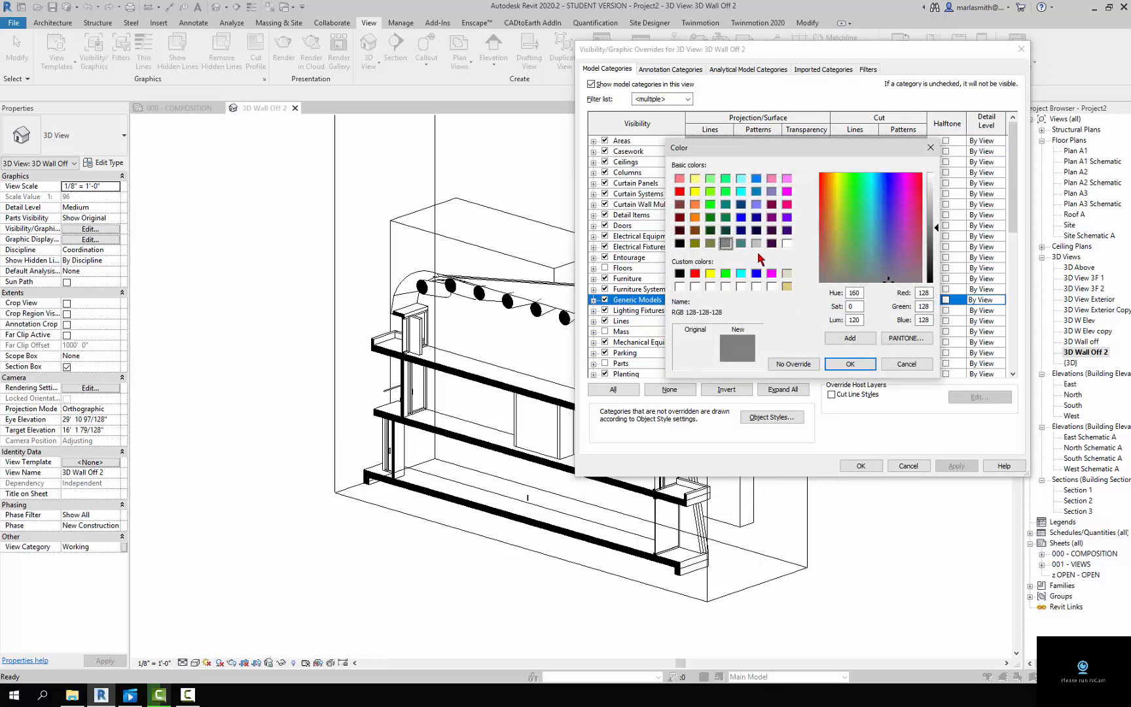
click(851, 365)
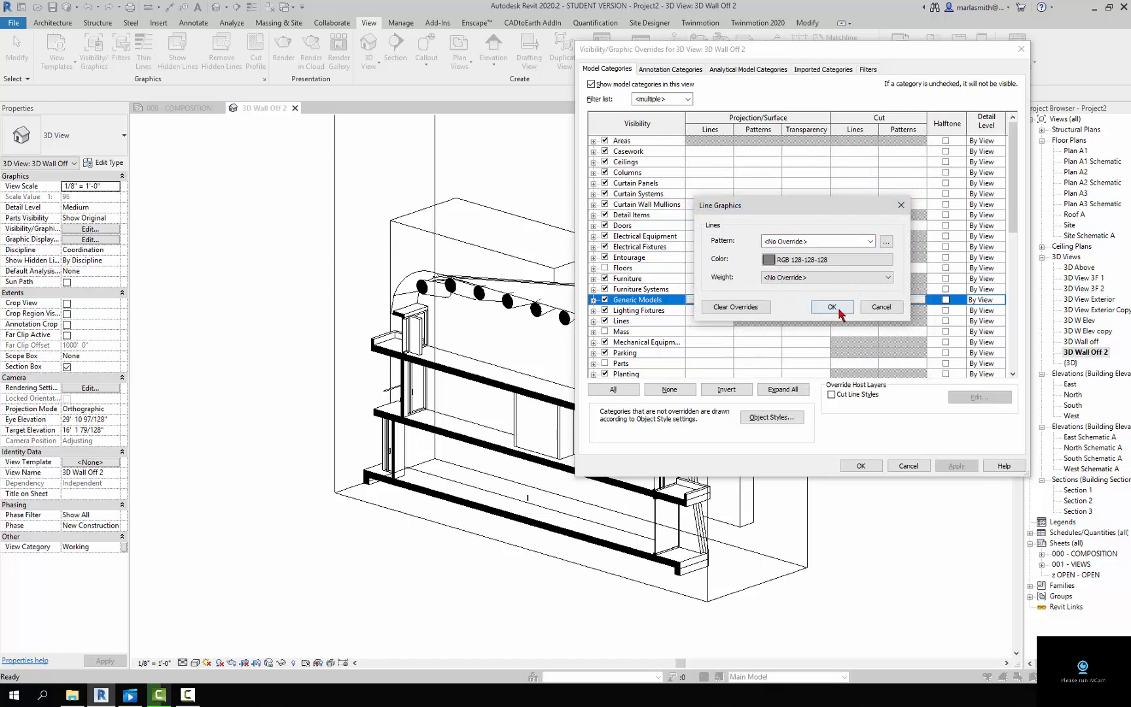
click(834, 375)
click(966, 472)
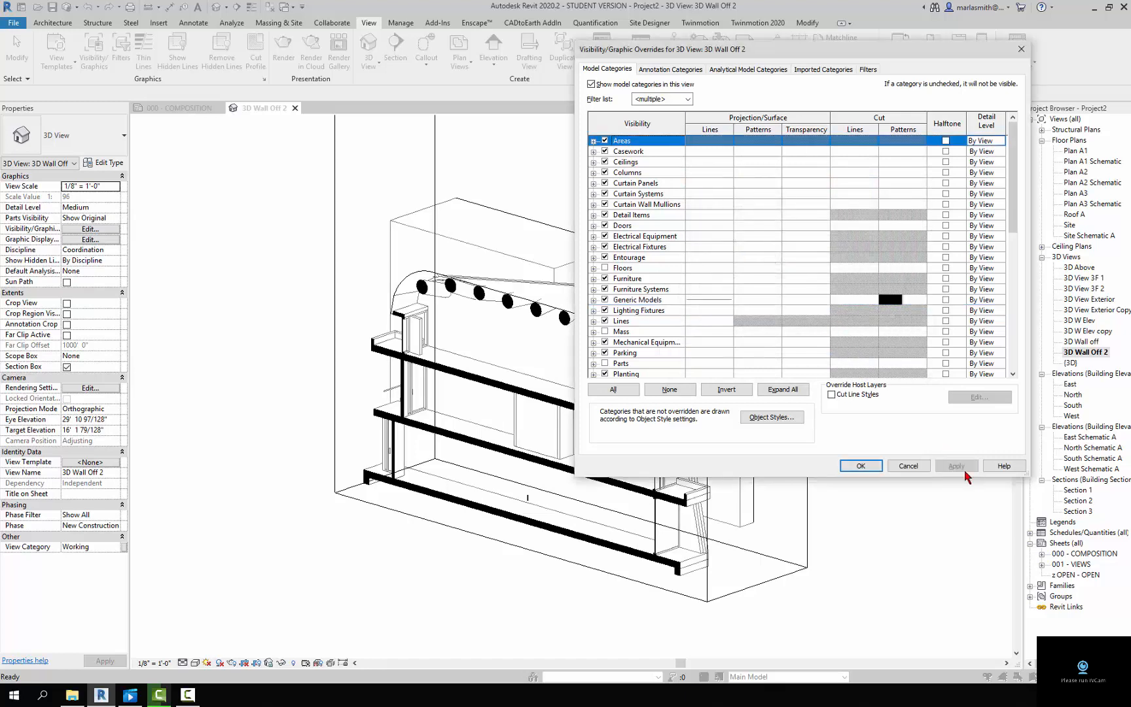
click(861, 466)
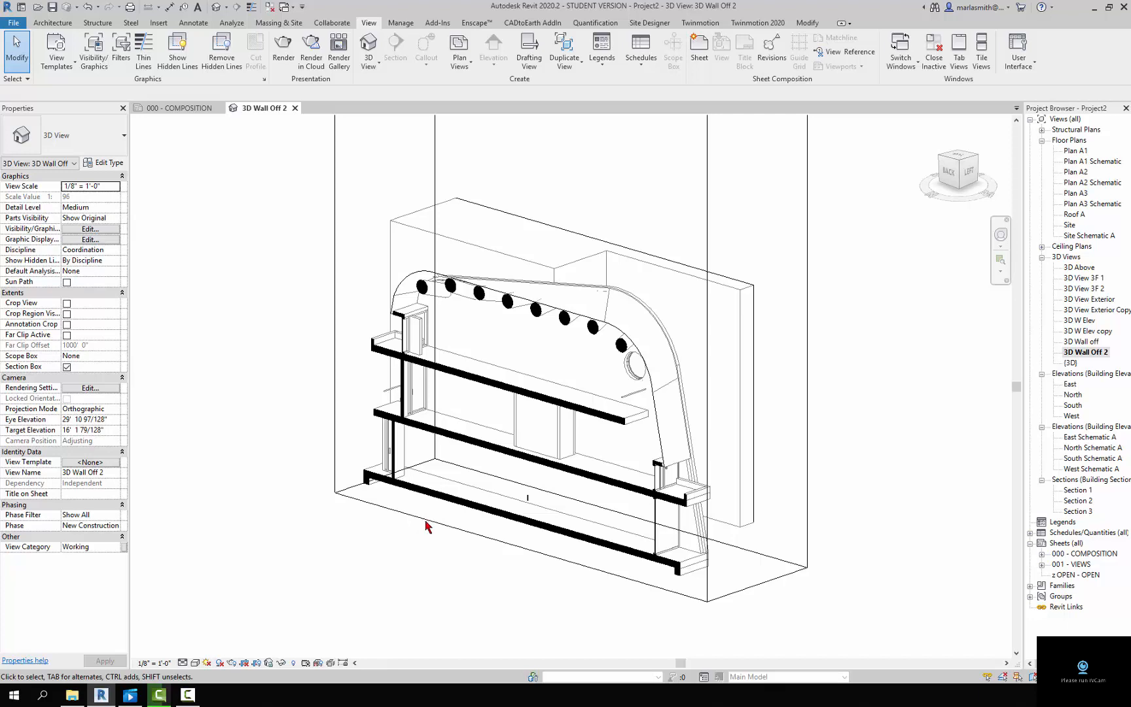
Step: Use Linework with the <Invisible lines> style on the vertical edges of the box on the middle floor
click(808, 24)
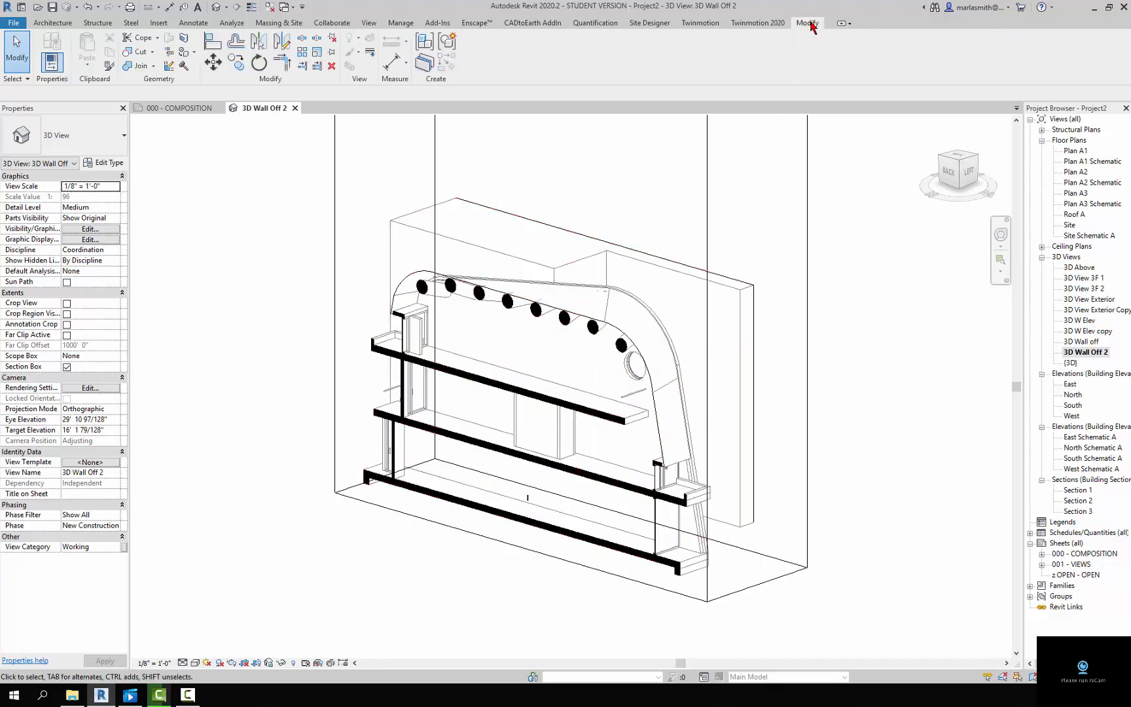
click(371, 59)
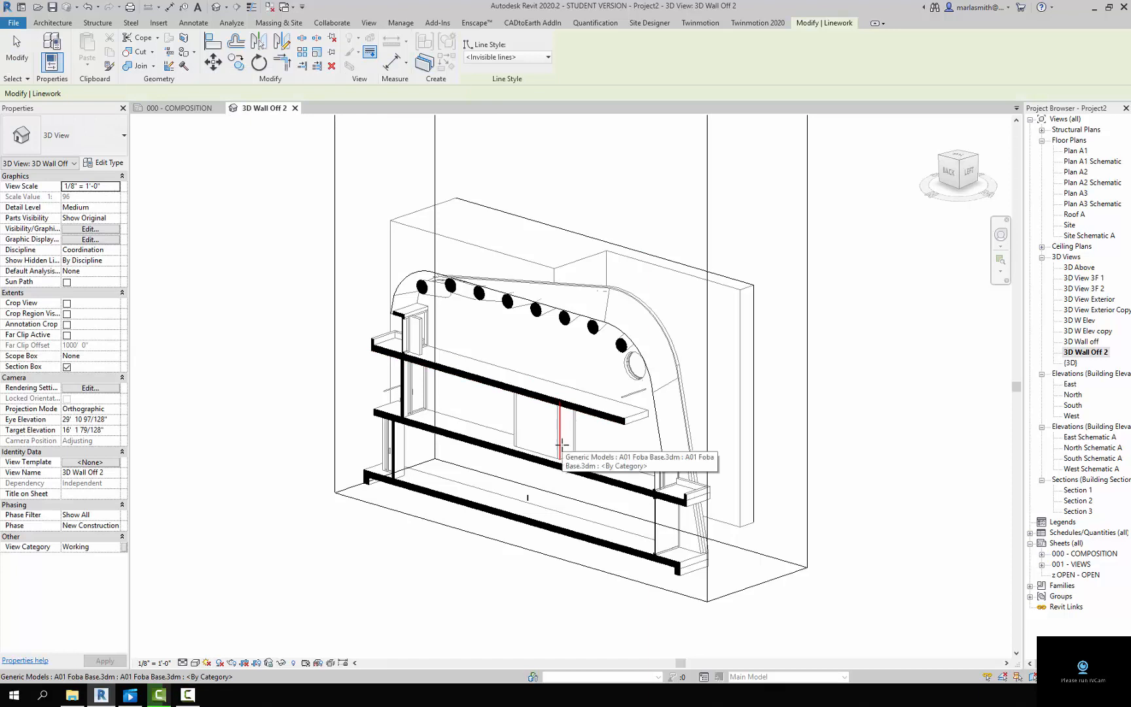
scroll(560, 451, up, 5)
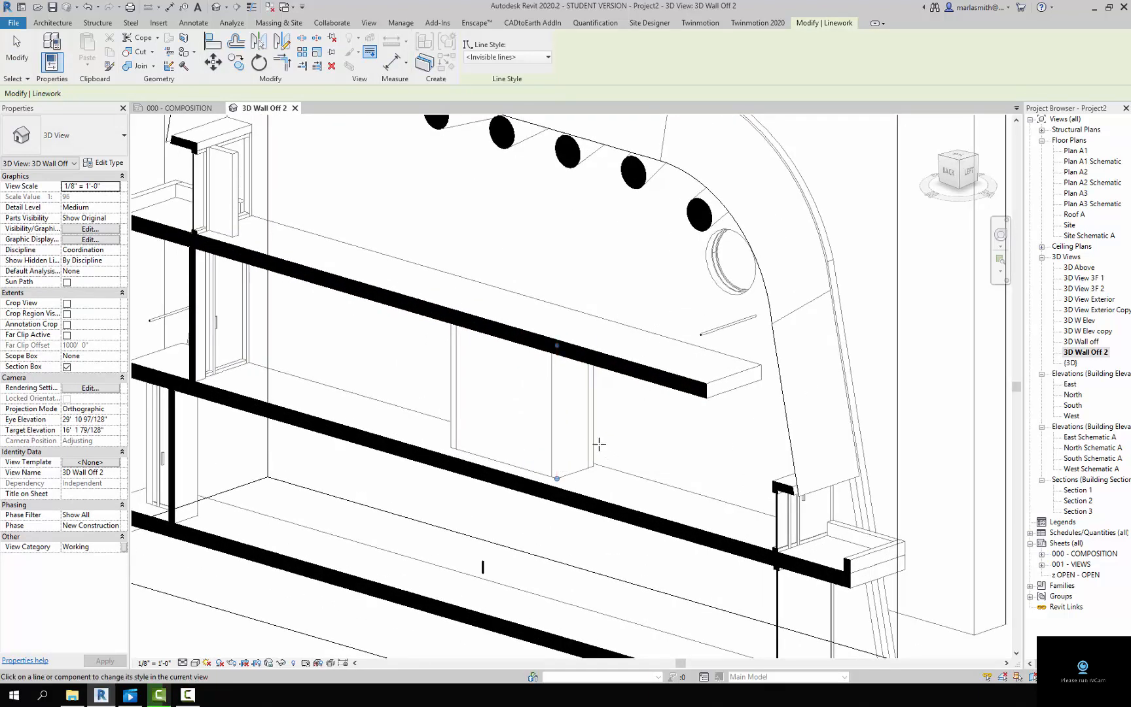
click(588, 445)
click(455, 401)
scroll(534, 401, down, 3)
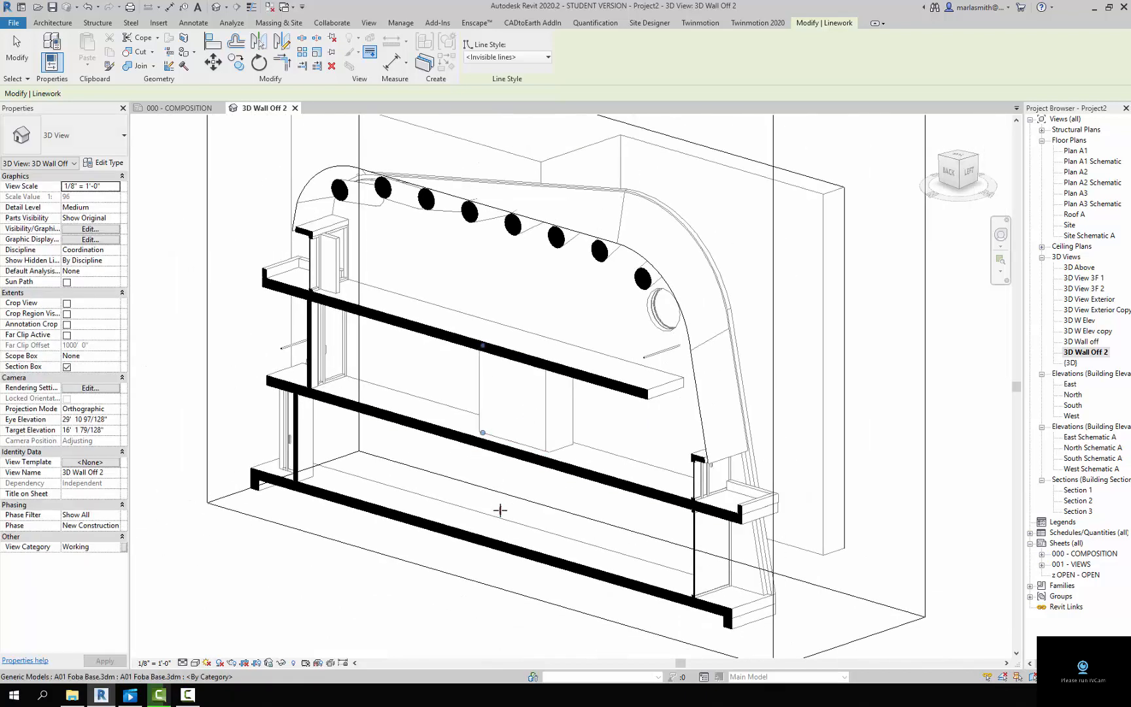
scroll(500, 510, up, 4)
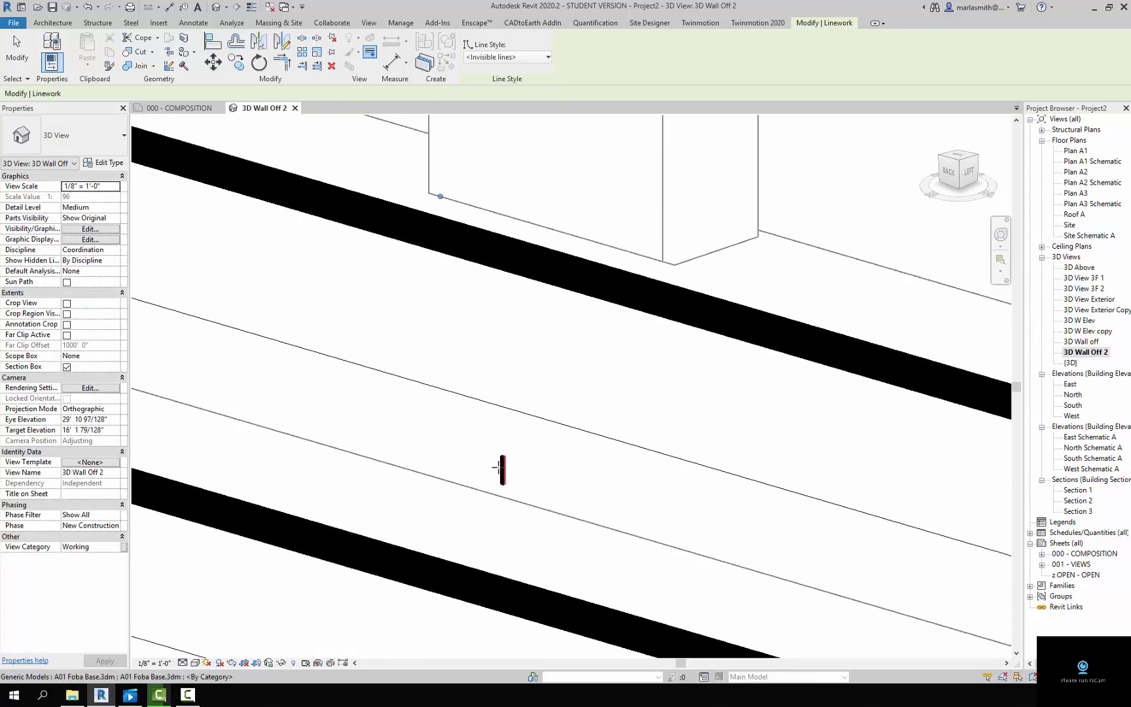
scroll(502, 466, down, 3)
scroll(501, 466, up, 1)
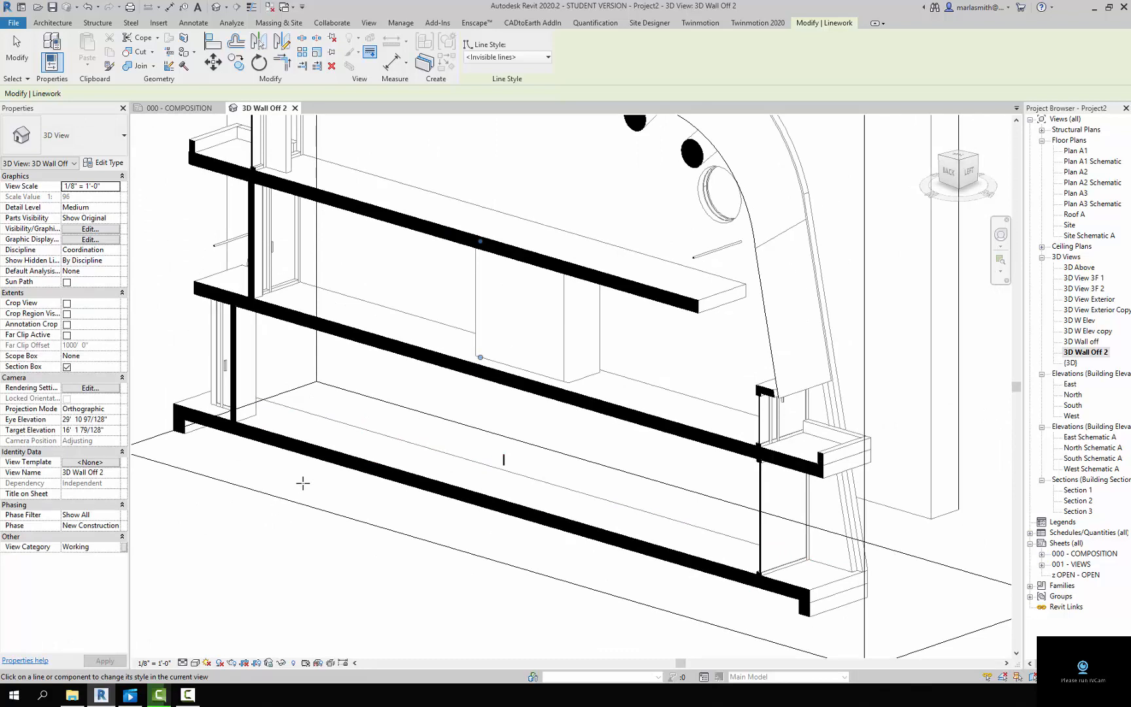
scroll(303, 483, down, 2)
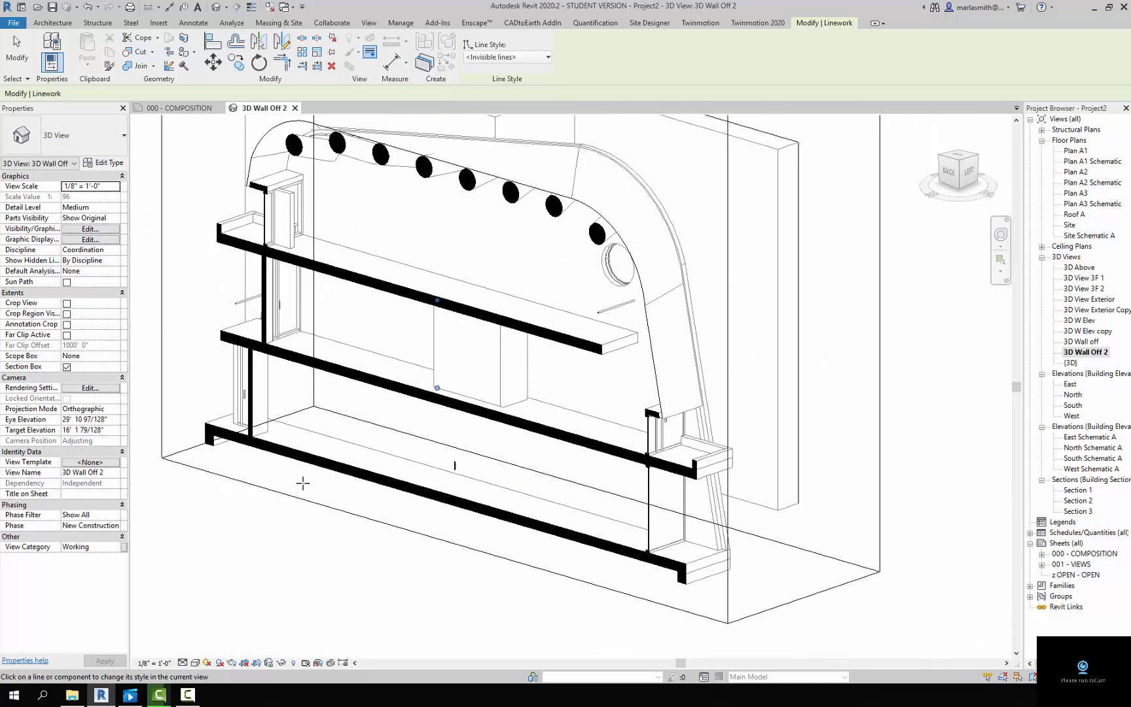
key(Escape)
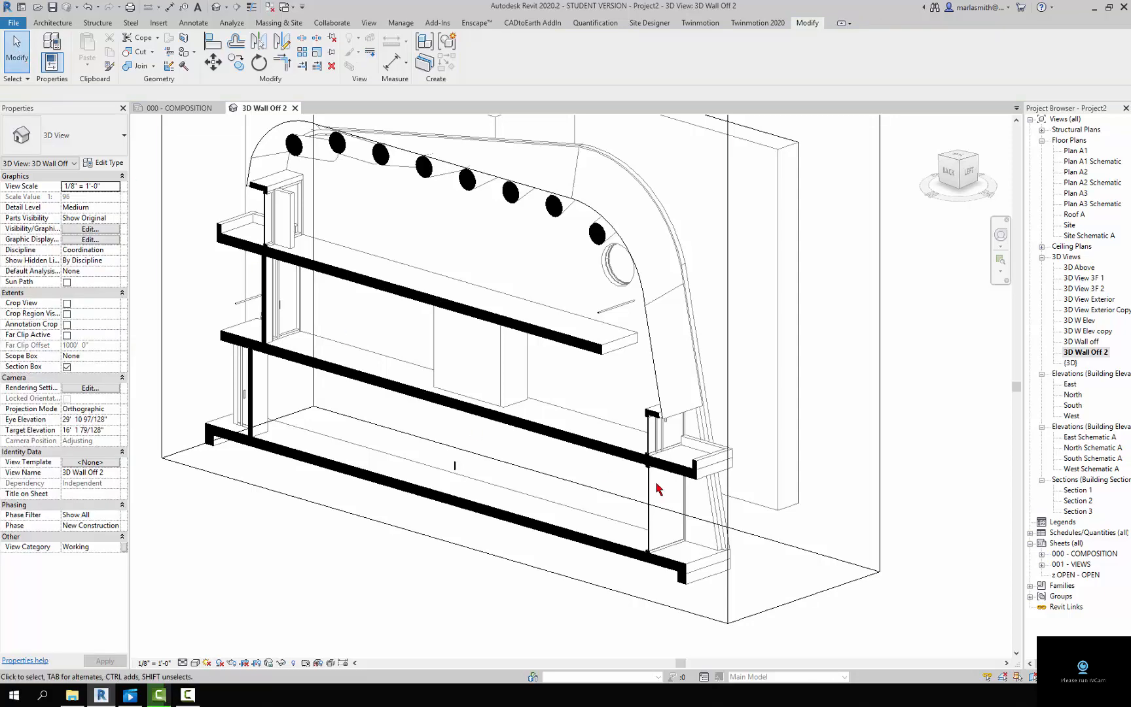
scroll(909, 415, down, 1)
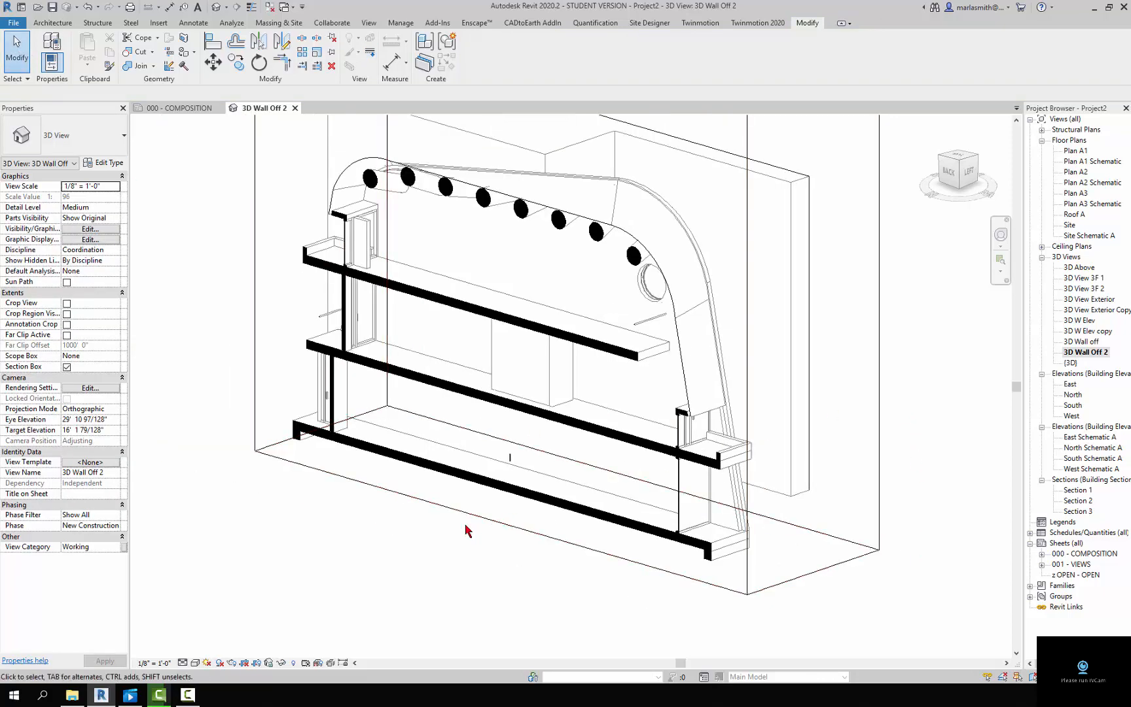
Step: Override the Generic Models projection surface foreground pattern with Solid fill
key(v)
key(g)
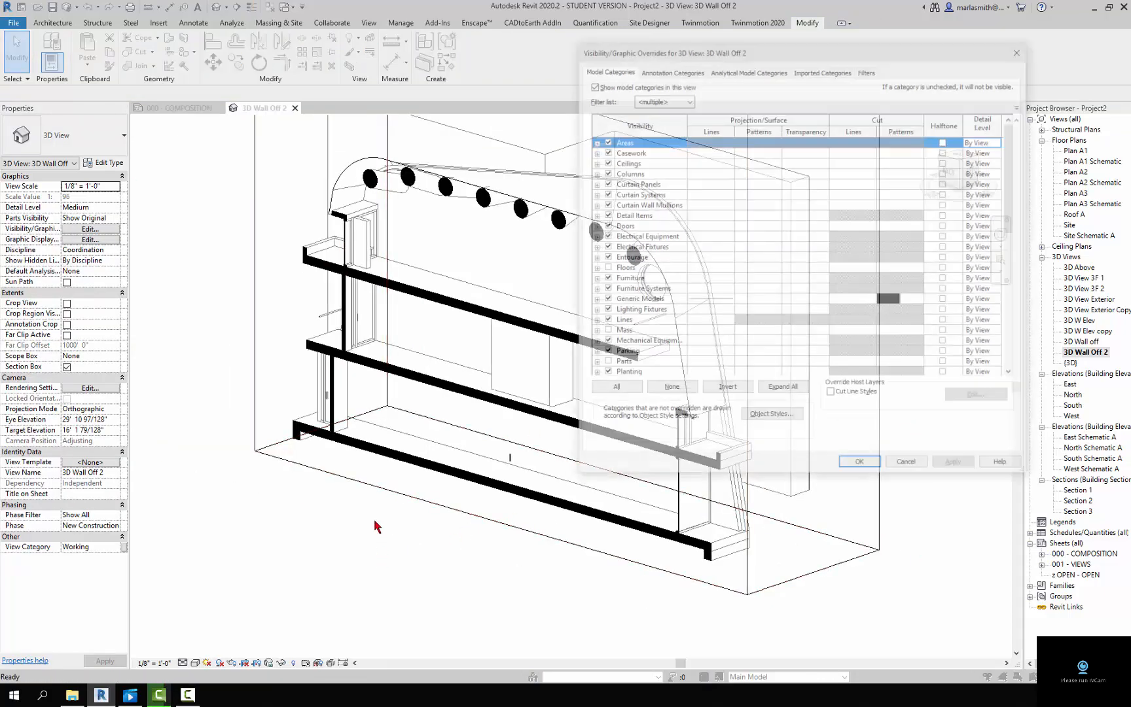
click(755, 305)
click(755, 300)
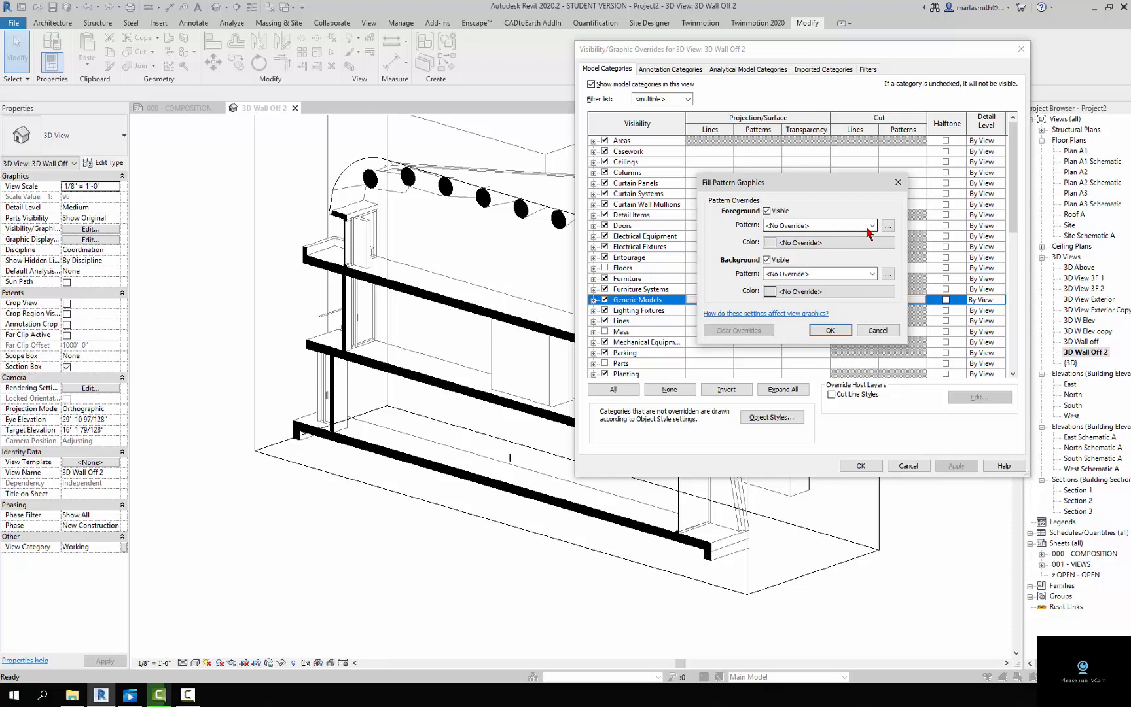
click(873, 225)
click(858, 252)
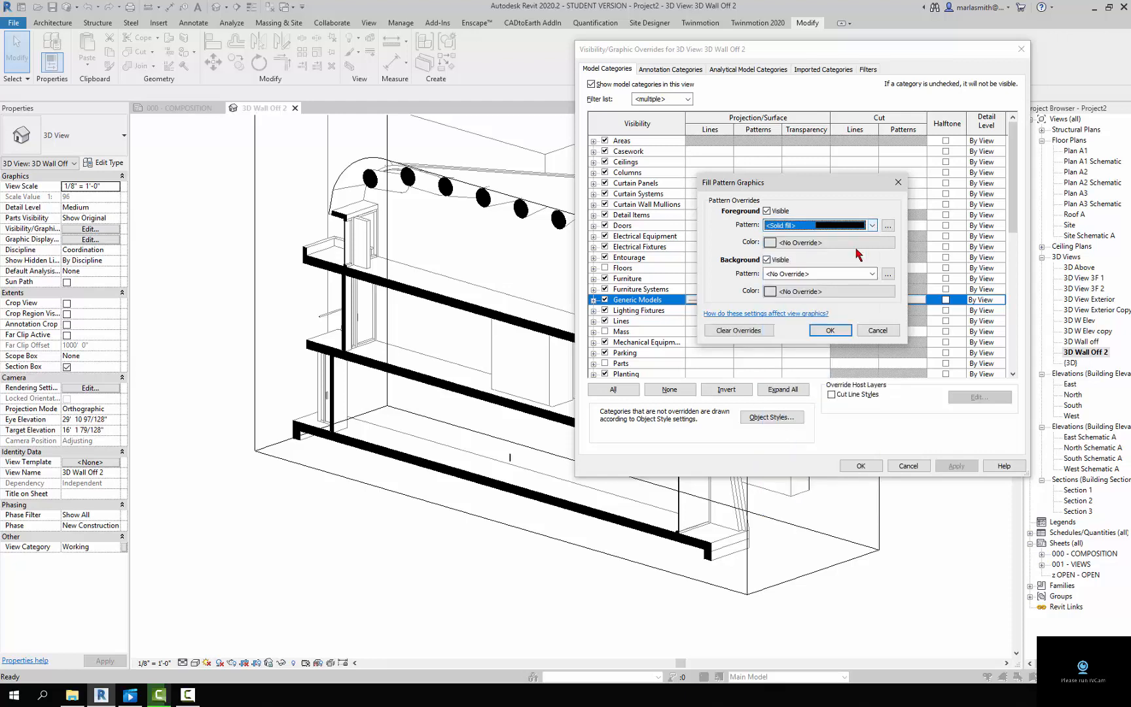
Step: Color the surface fill light gray RGB 225-225-225, save it as a custom color, and apply the overrides to the view
click(858, 252)
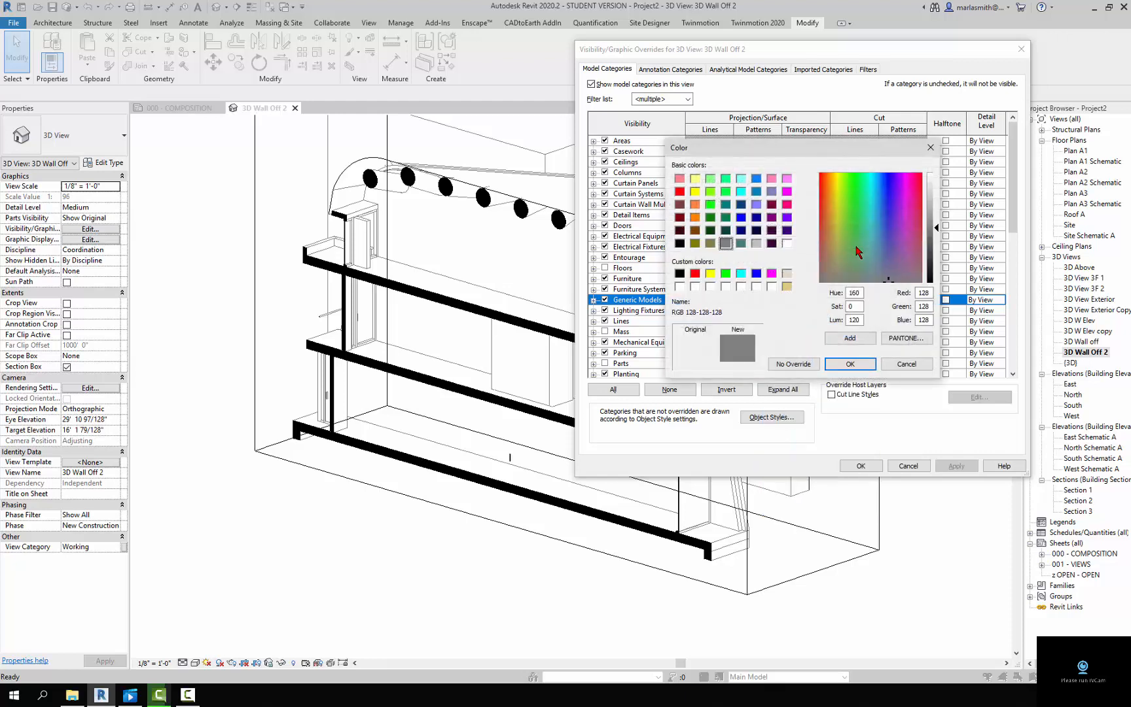
click(680, 287)
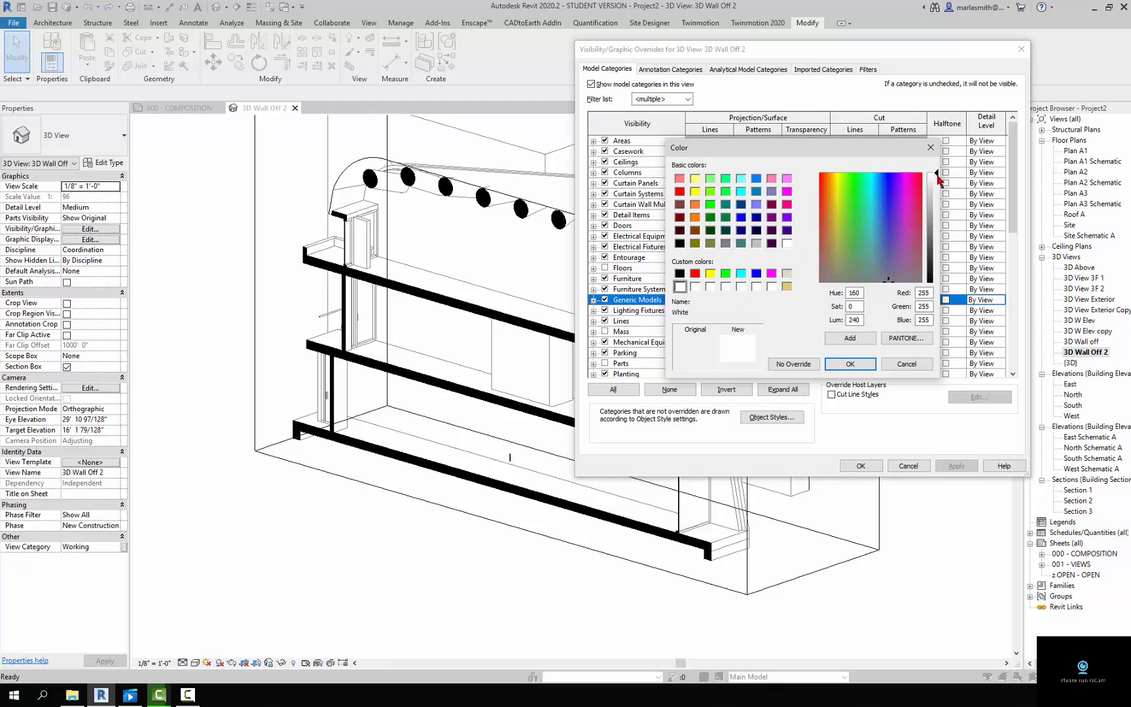
drag(939, 178, 939, 187)
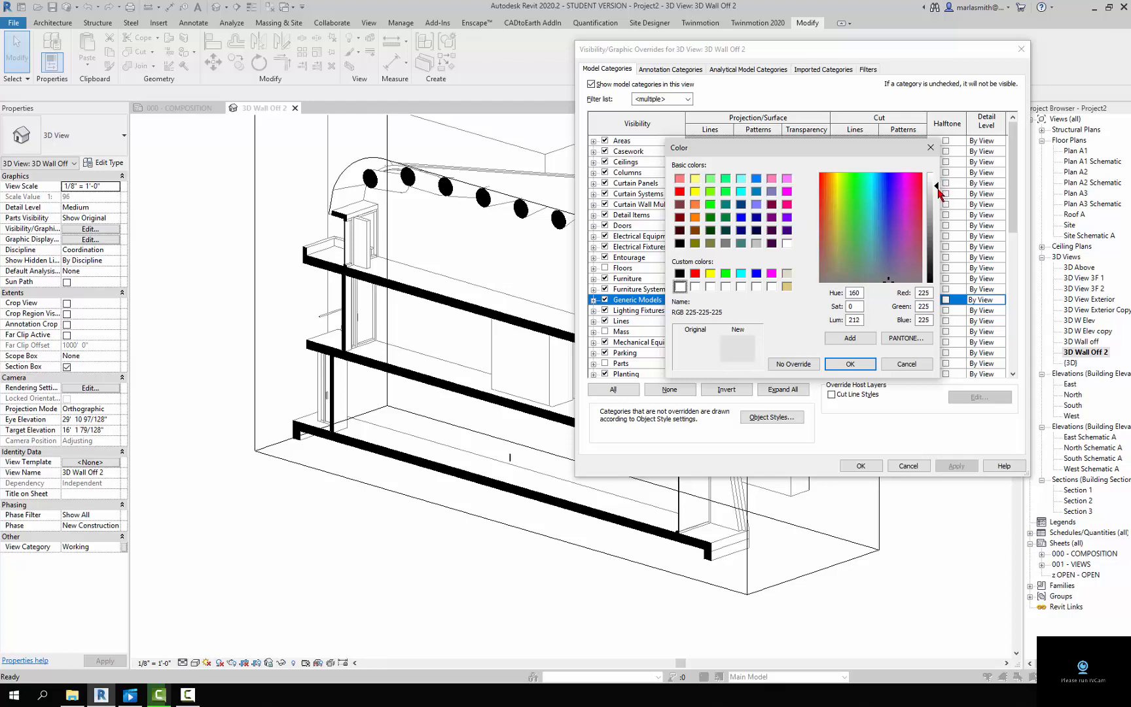
click(853, 339)
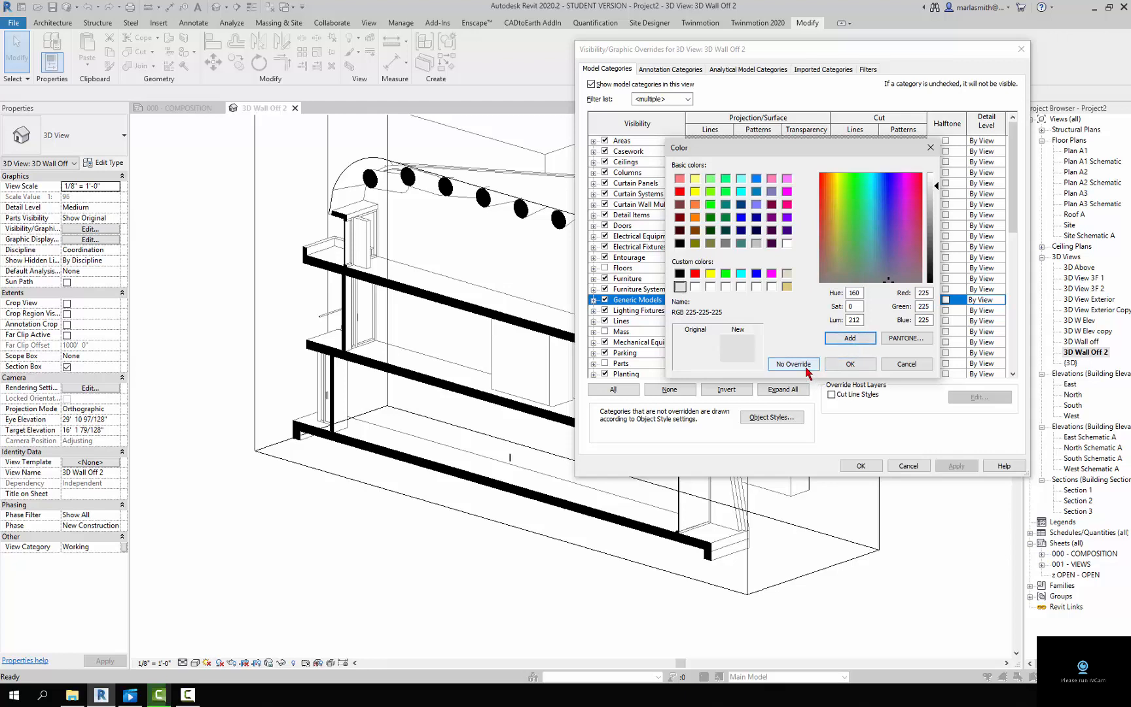
click(851, 364)
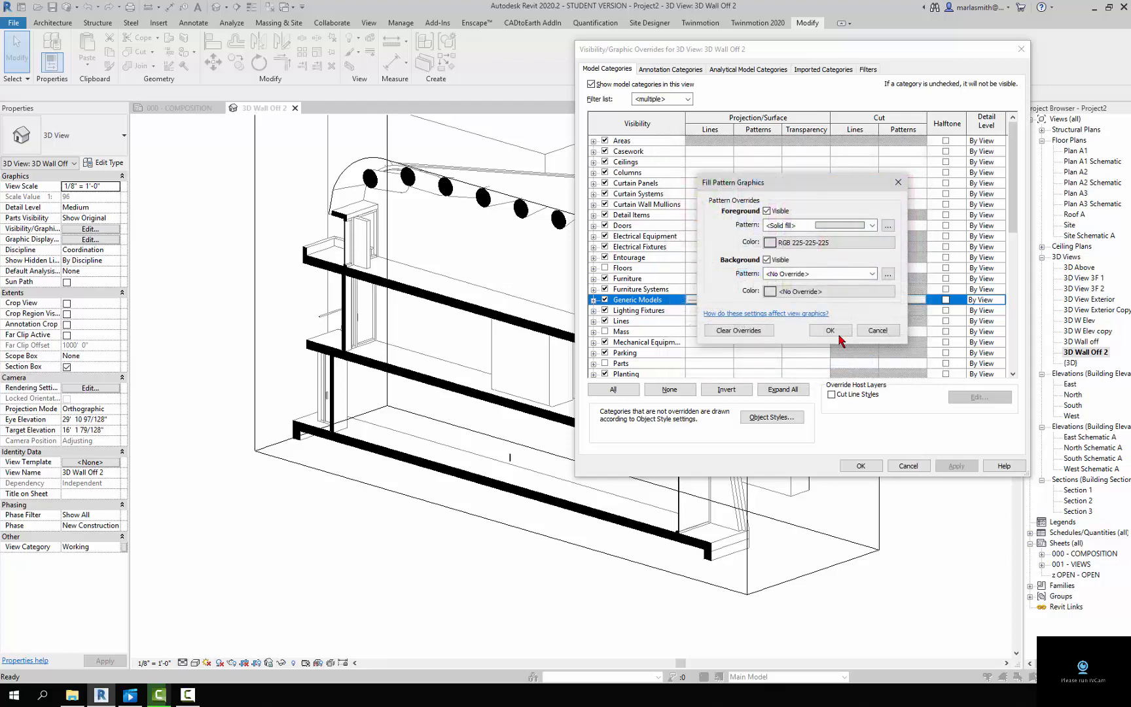
click(831, 331)
click(957, 466)
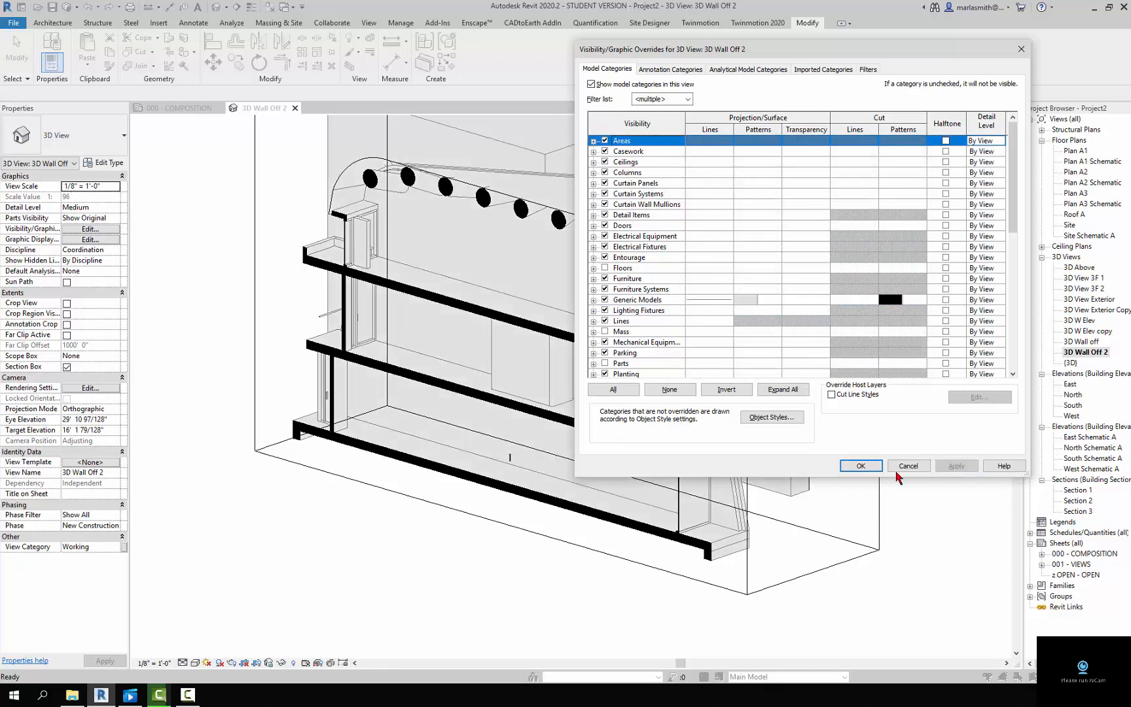
click(861, 466)
scroll(576, 454, down, 2)
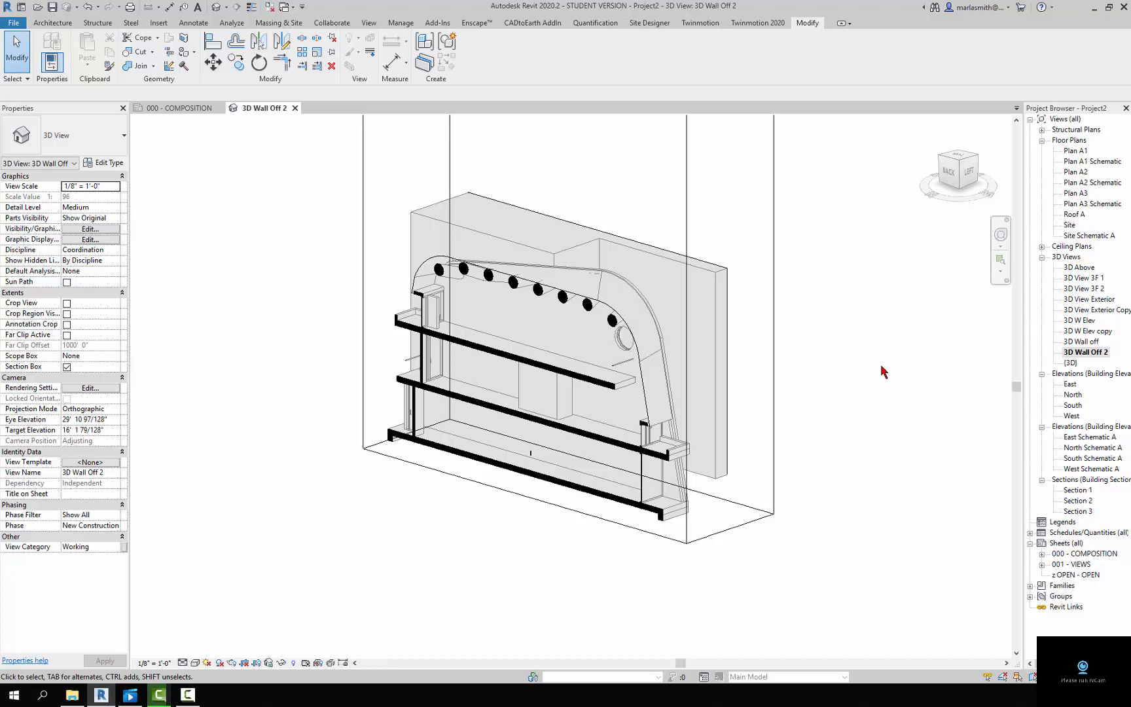
Step: Turn on shadows and the sun path in the 3D Wall Off 2 view
click(219, 663)
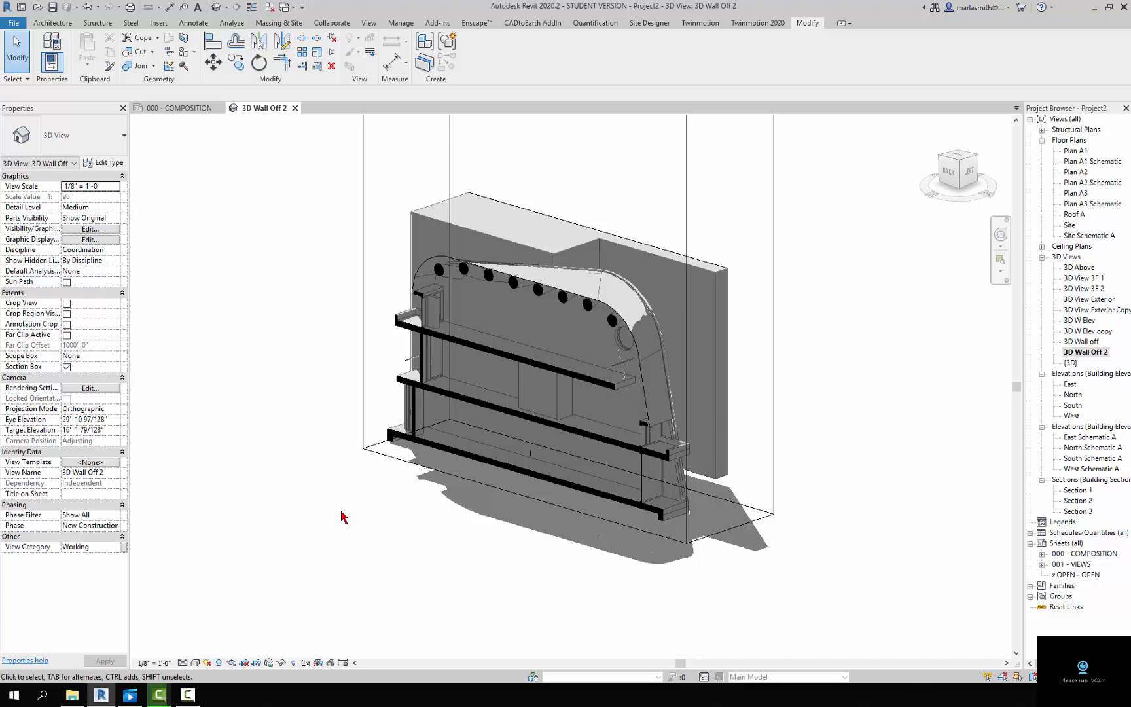
click(208, 662)
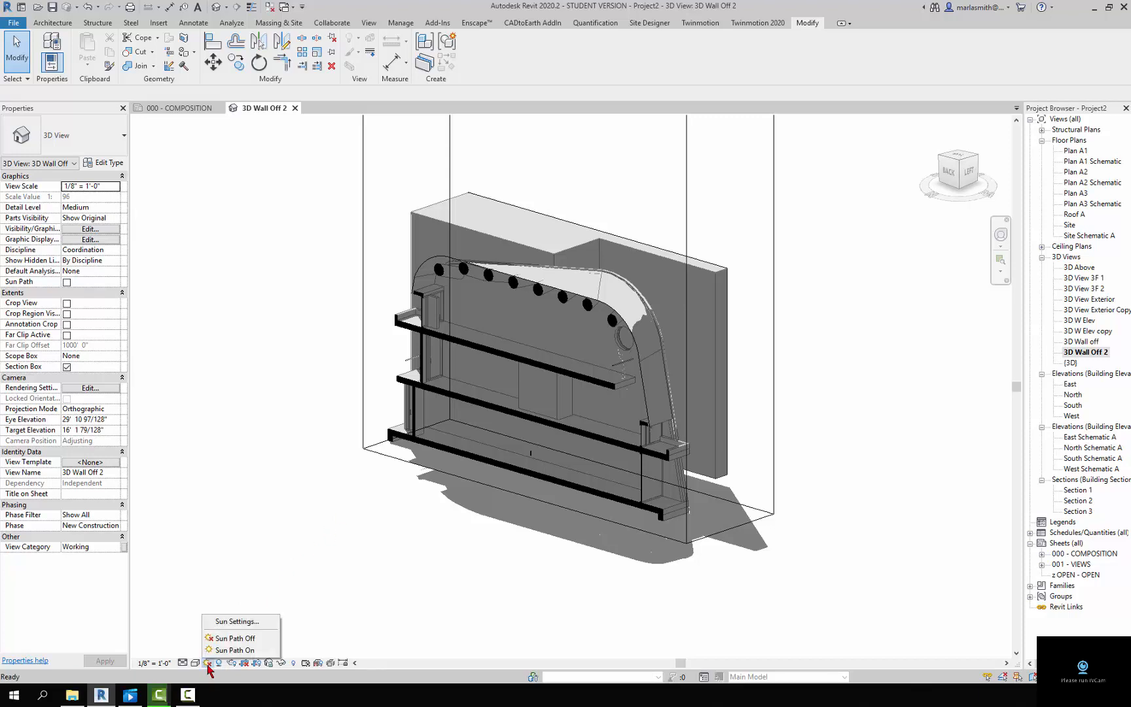
click(218, 654)
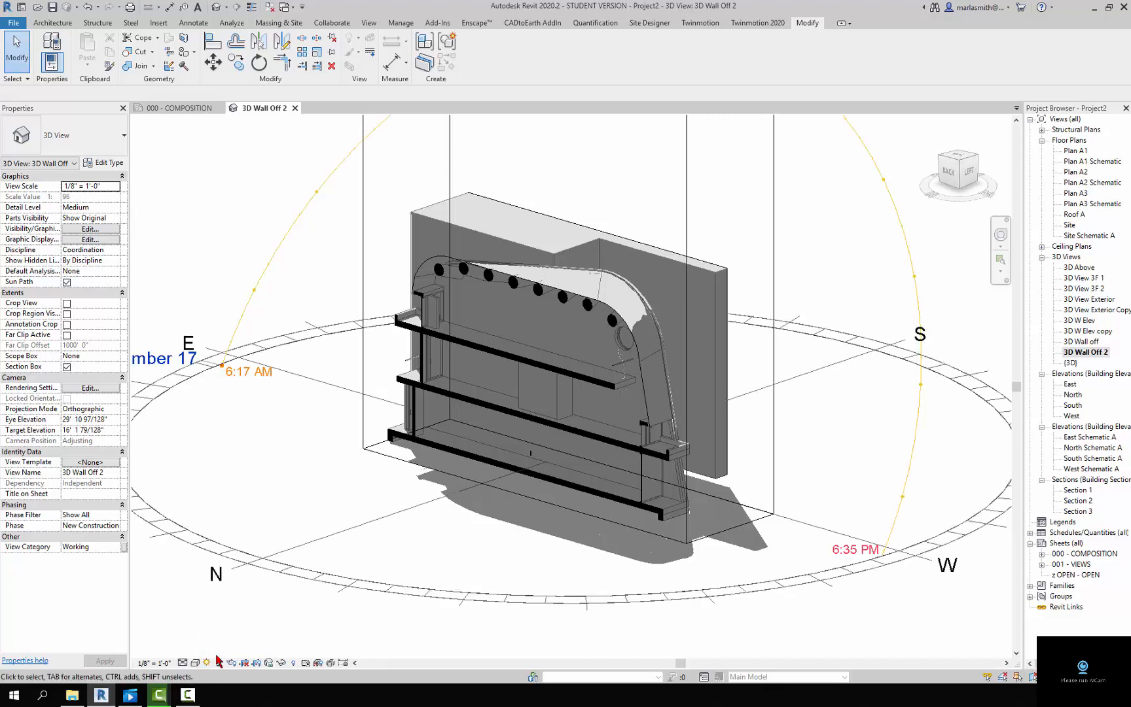
Step: Move the sun back and forth along its daily path between morning and afternoon to test the shadows, ending at 1:00 PM
scroll(404, 476, down, 3)
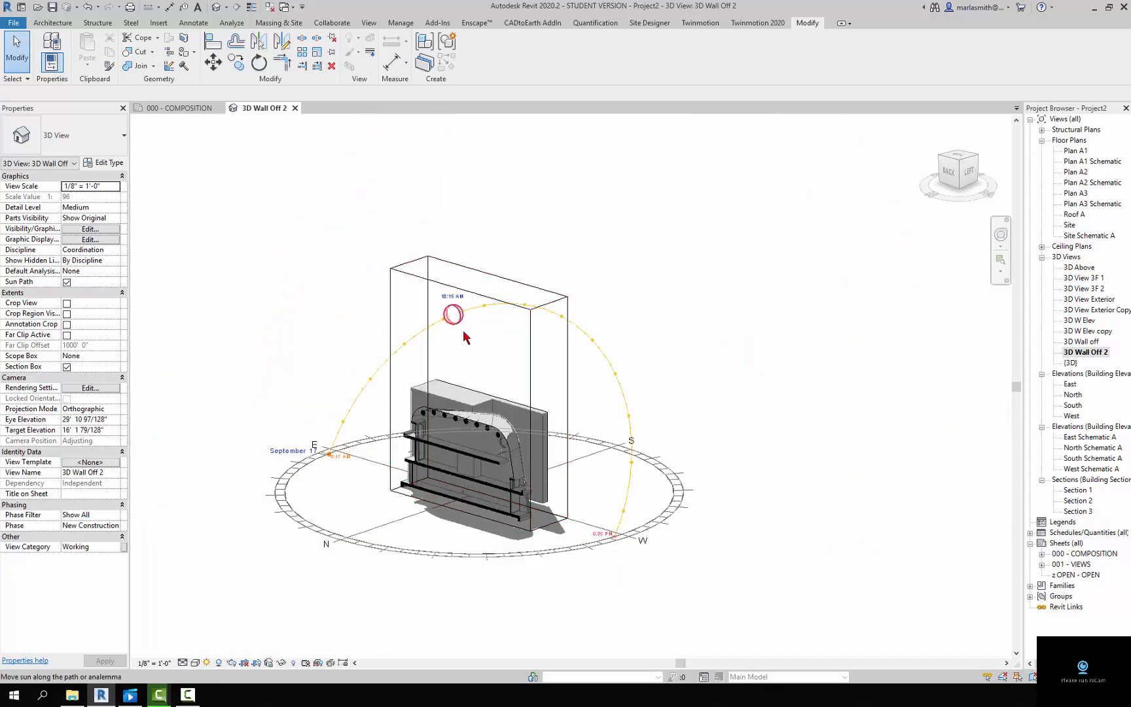
scroll(450, 317, up, 2)
drag(451, 317, 258, 476)
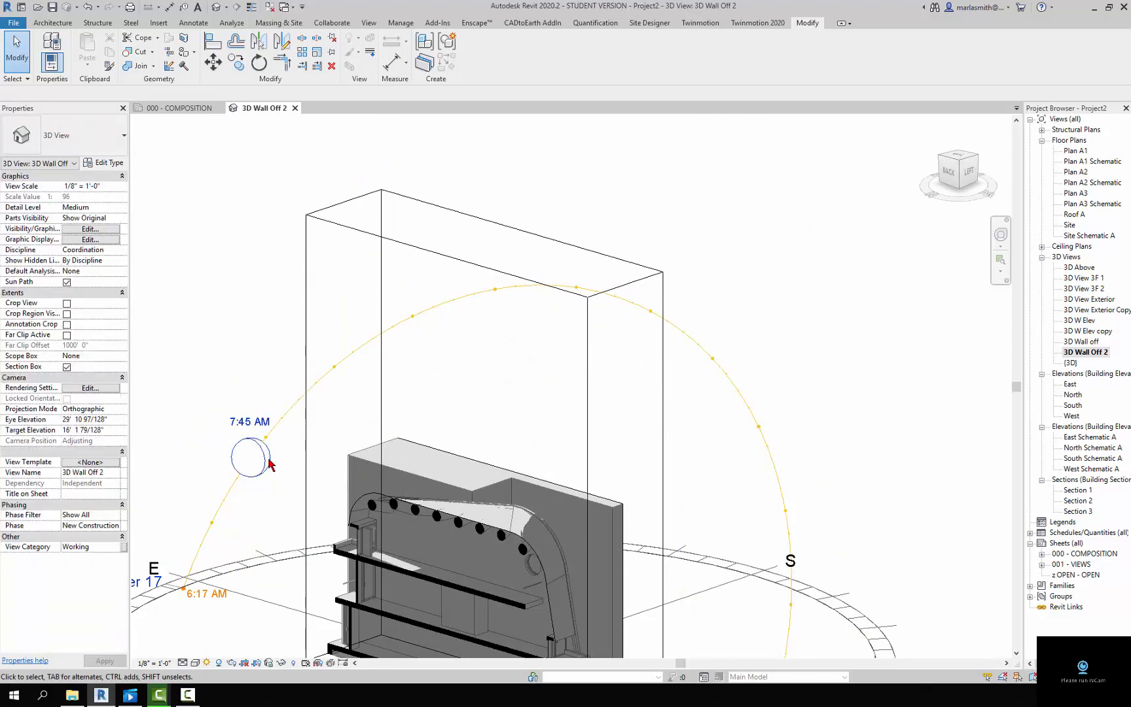
drag(263, 461, 688, 309)
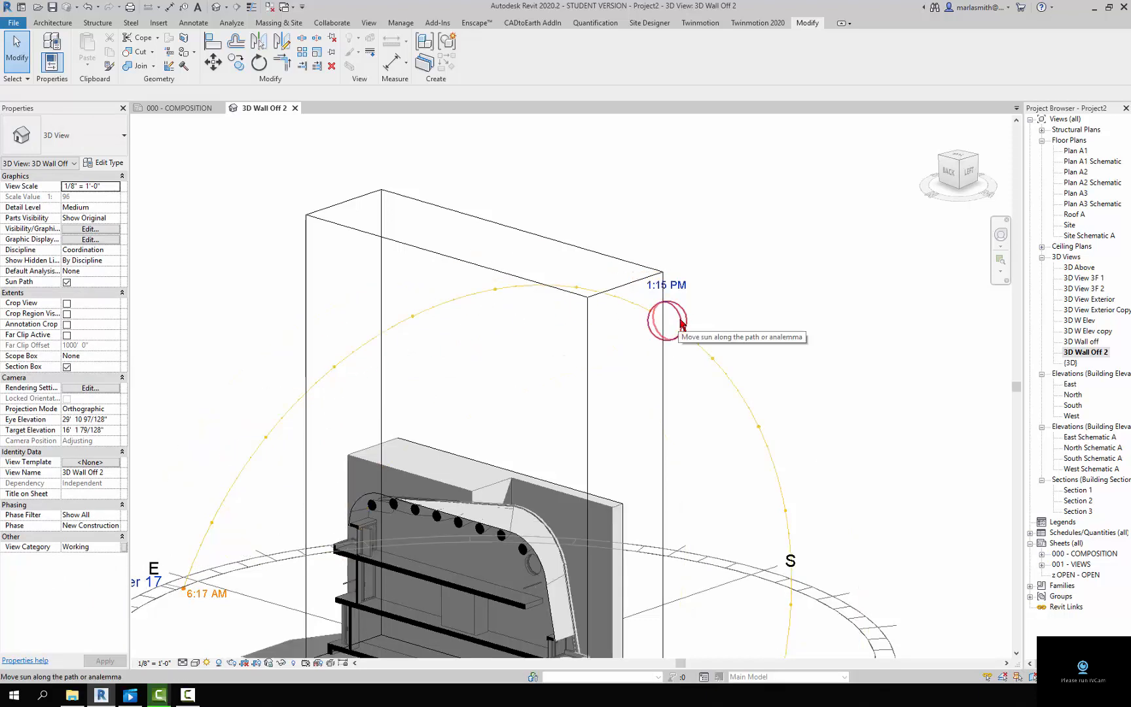
scroll(692, 308, down, 3)
shift+middle_drag(708, 310, 683, 322)
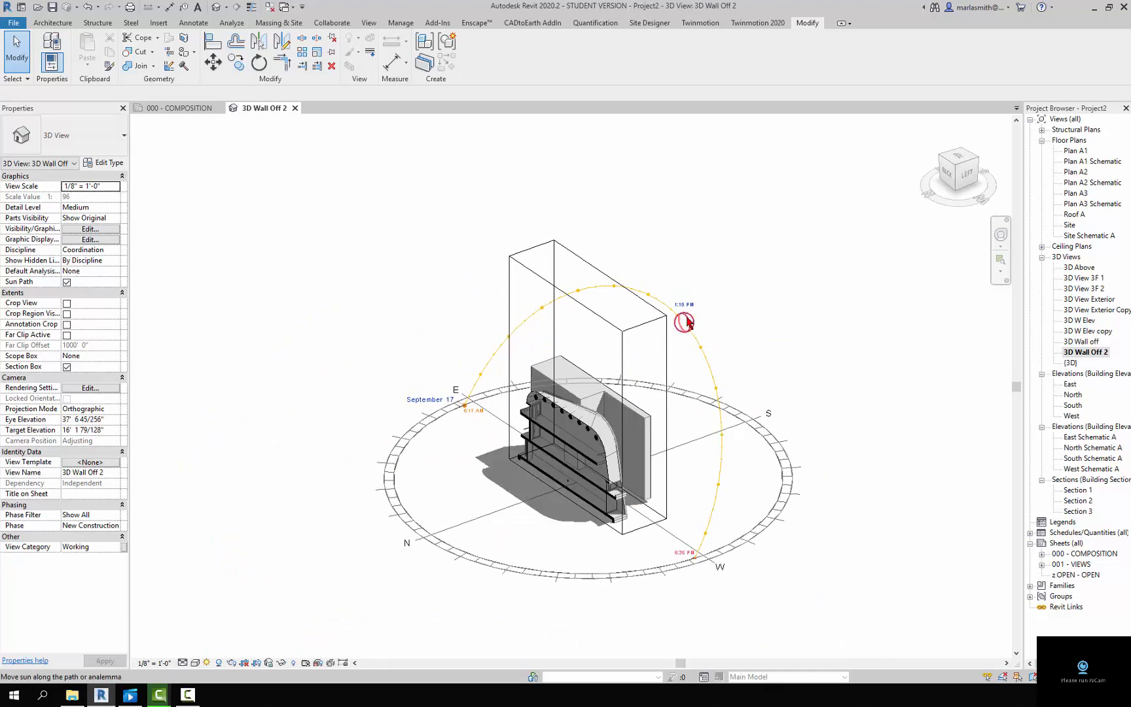
drag(687, 322, 457, 315)
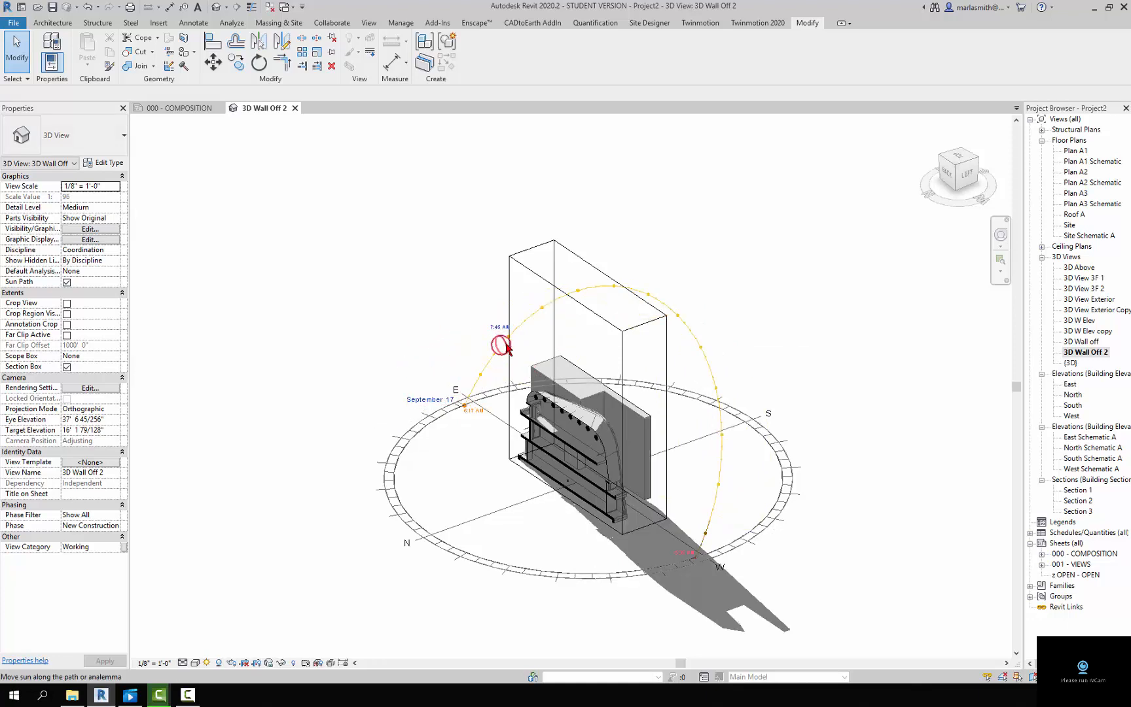
drag(508, 348, 678, 316)
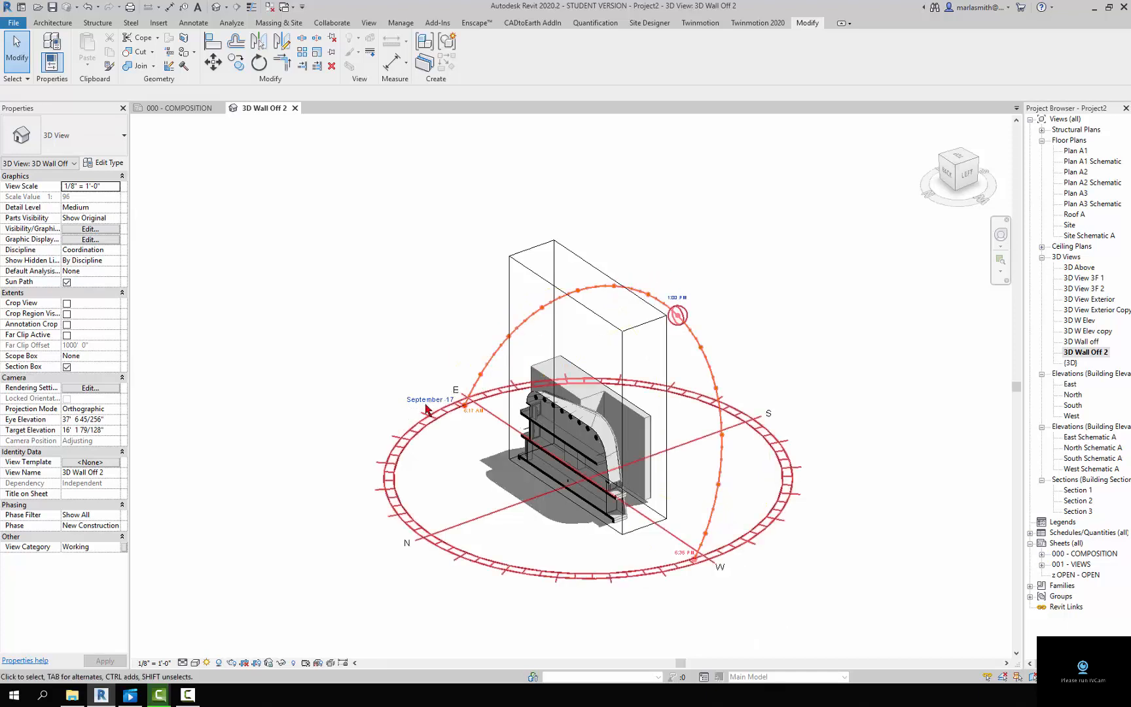
Step: Review the location, date and time of the Still solar study in the Sun Settings
click(207, 662)
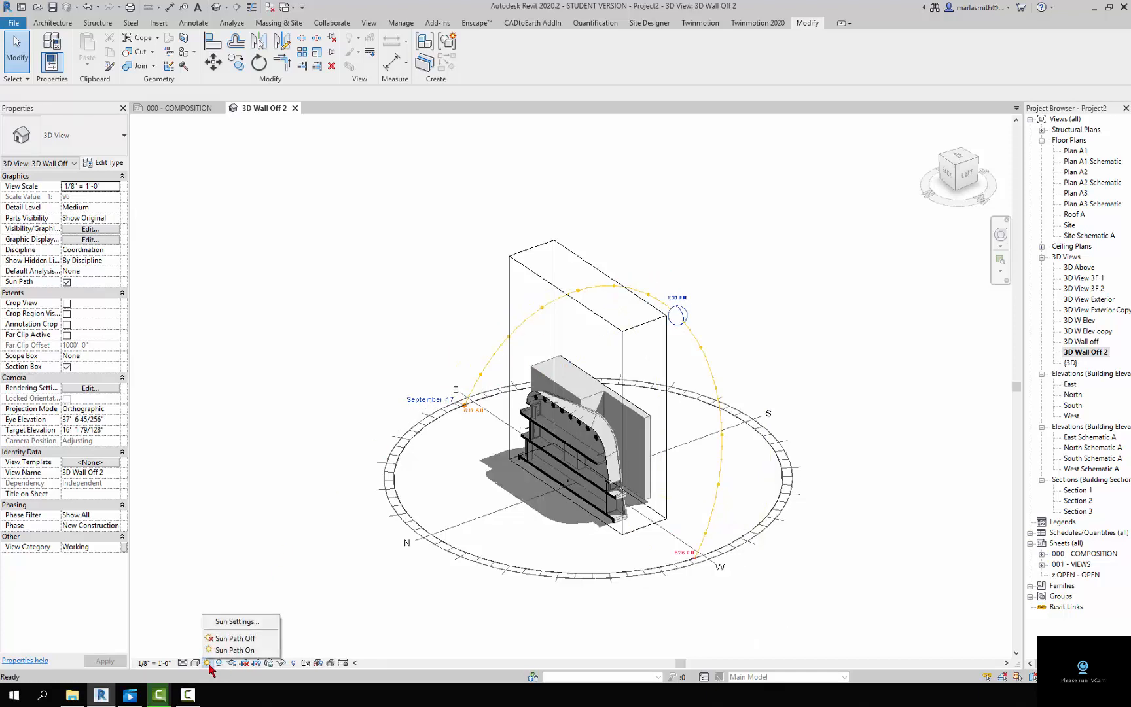
click(226, 625)
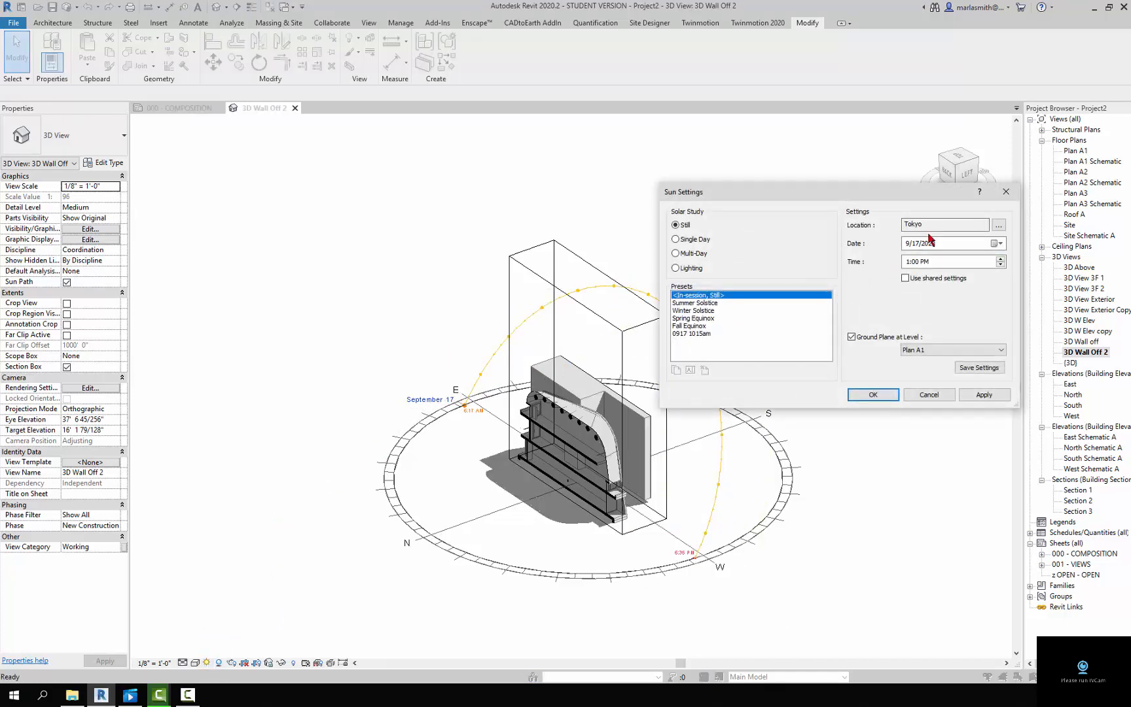
click(873, 394)
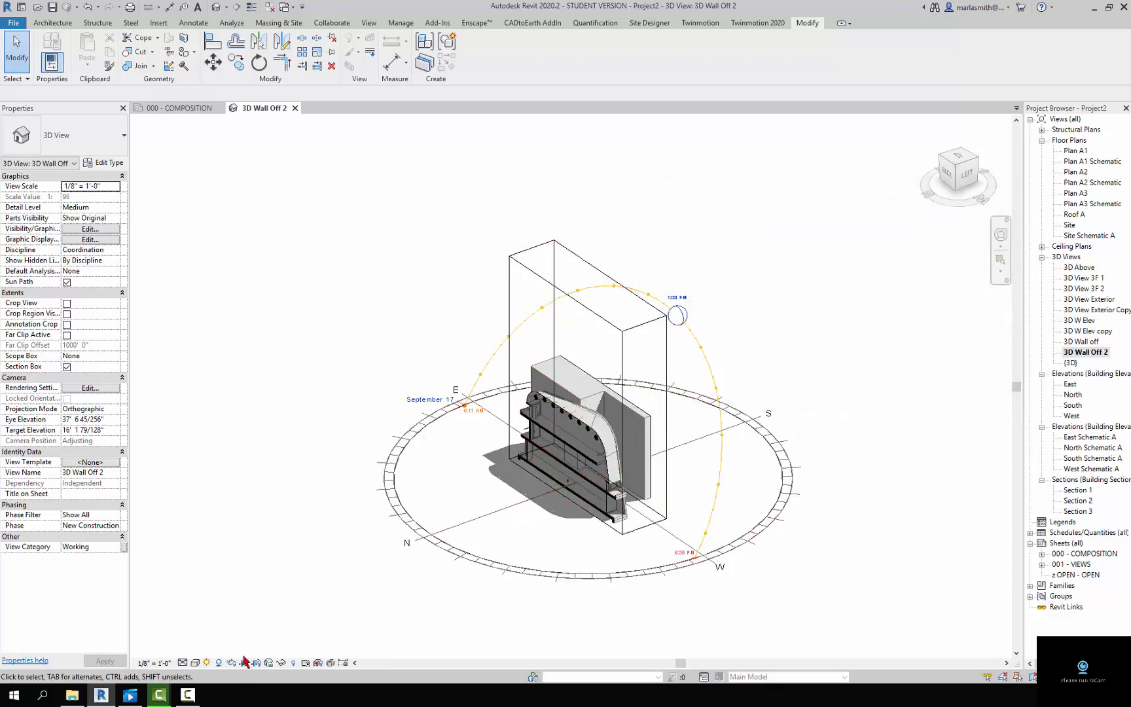
scroll(589, 570, up, 2)
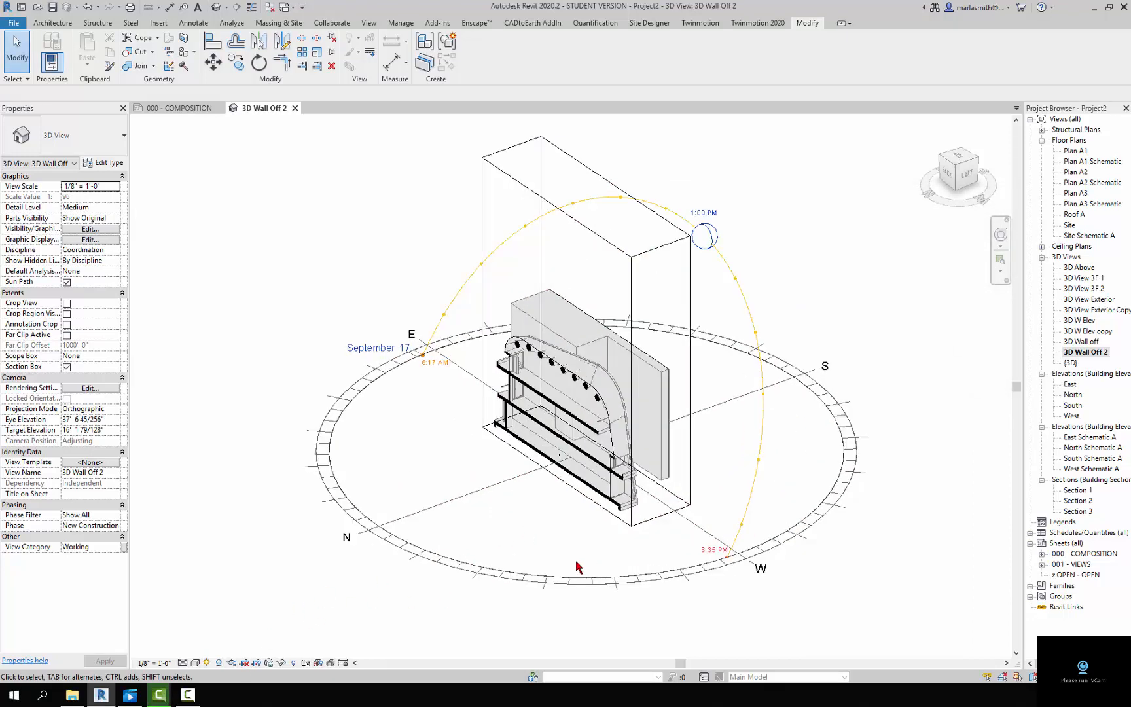
Step: Switch the view's solar study to Lighting and apply the Sunlight from Top Right preset
click(207, 663)
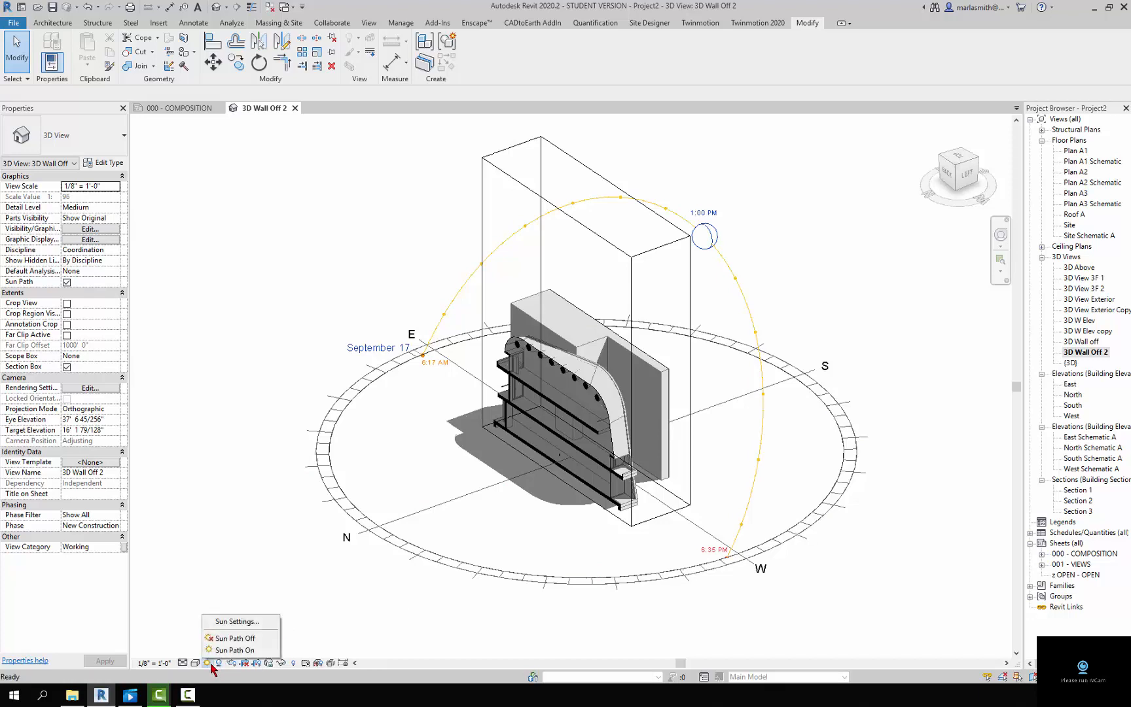
click(235, 622)
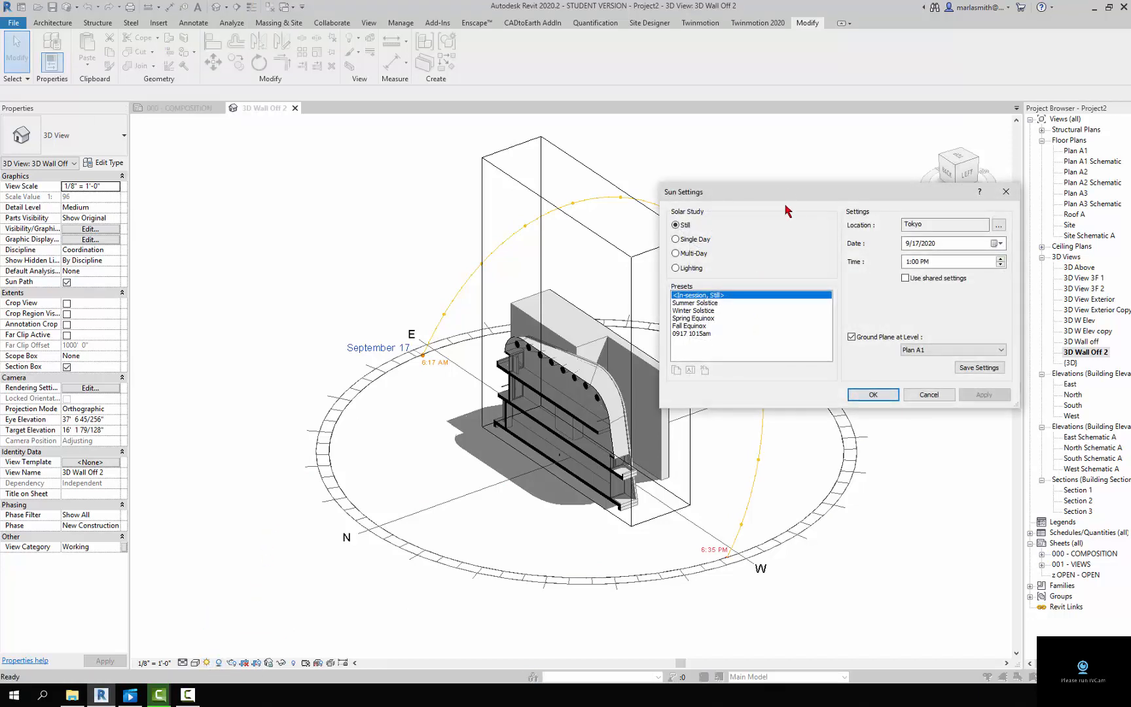
drag(788, 209, 285, 126)
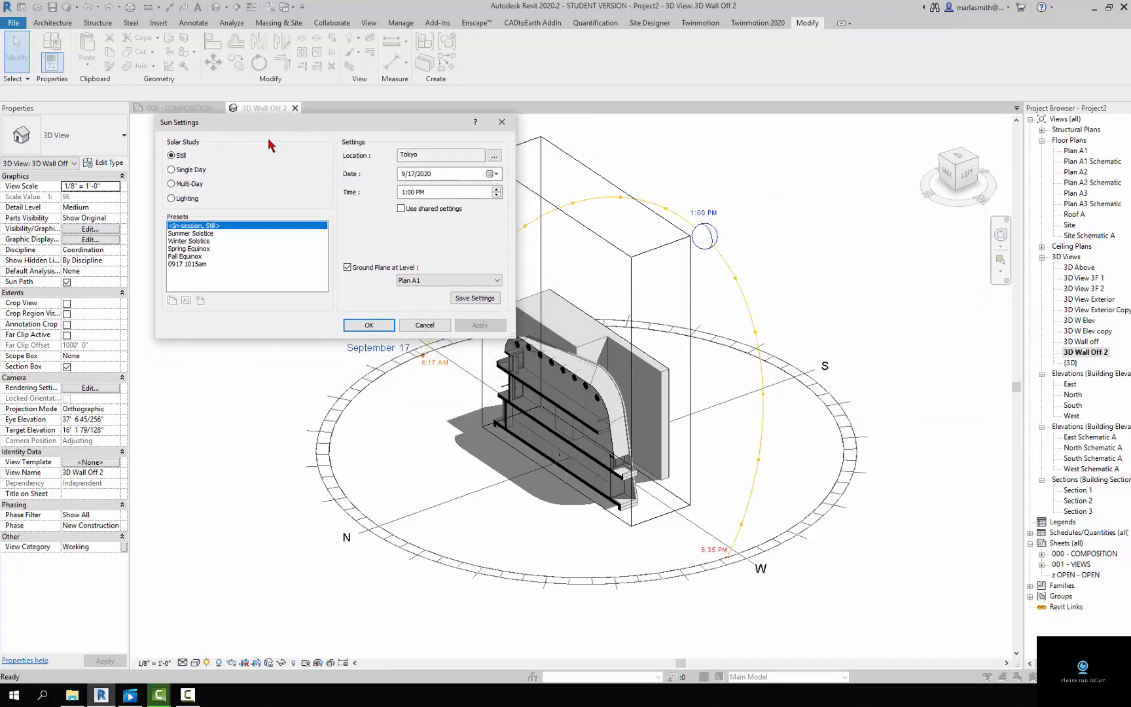
click(172, 199)
click(203, 233)
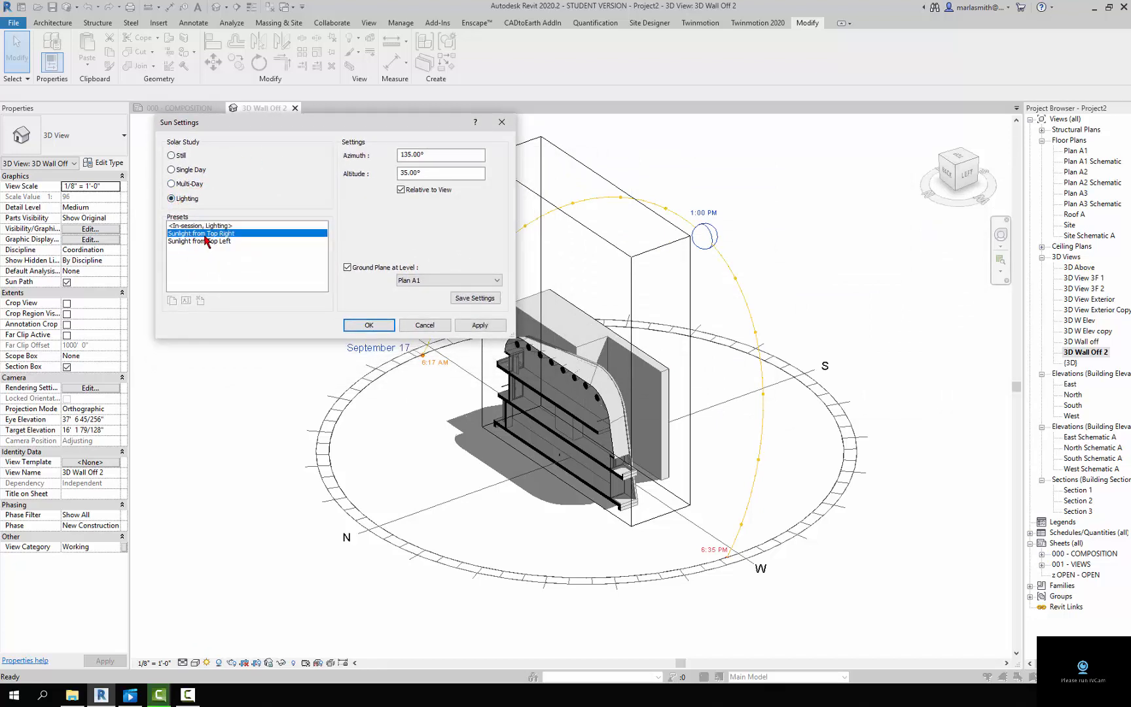
click(479, 326)
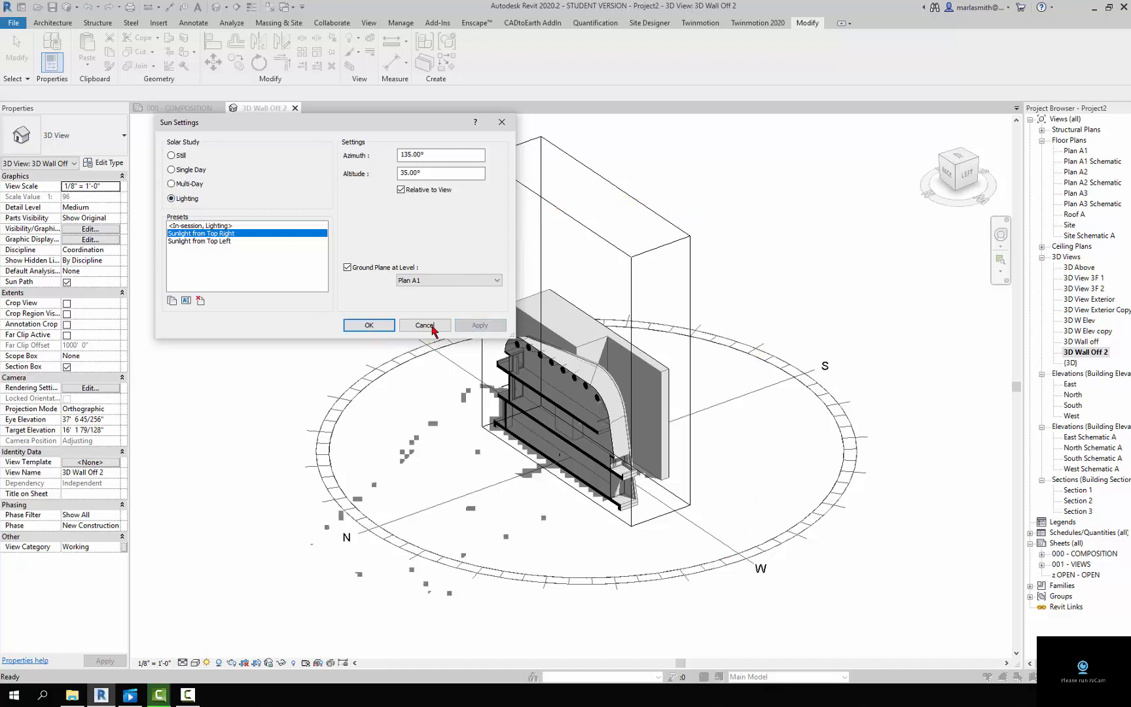
Step: Change the lighting preset to Sunlight from Top Left and apply it to the view
click(220, 242)
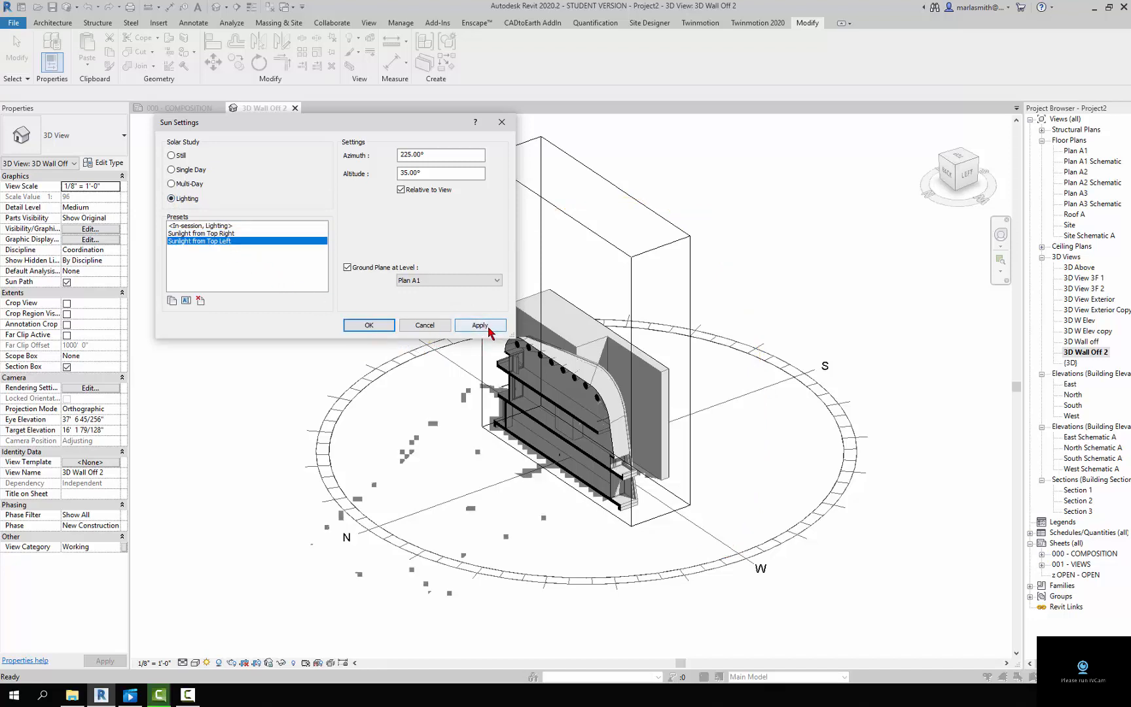
click(484, 326)
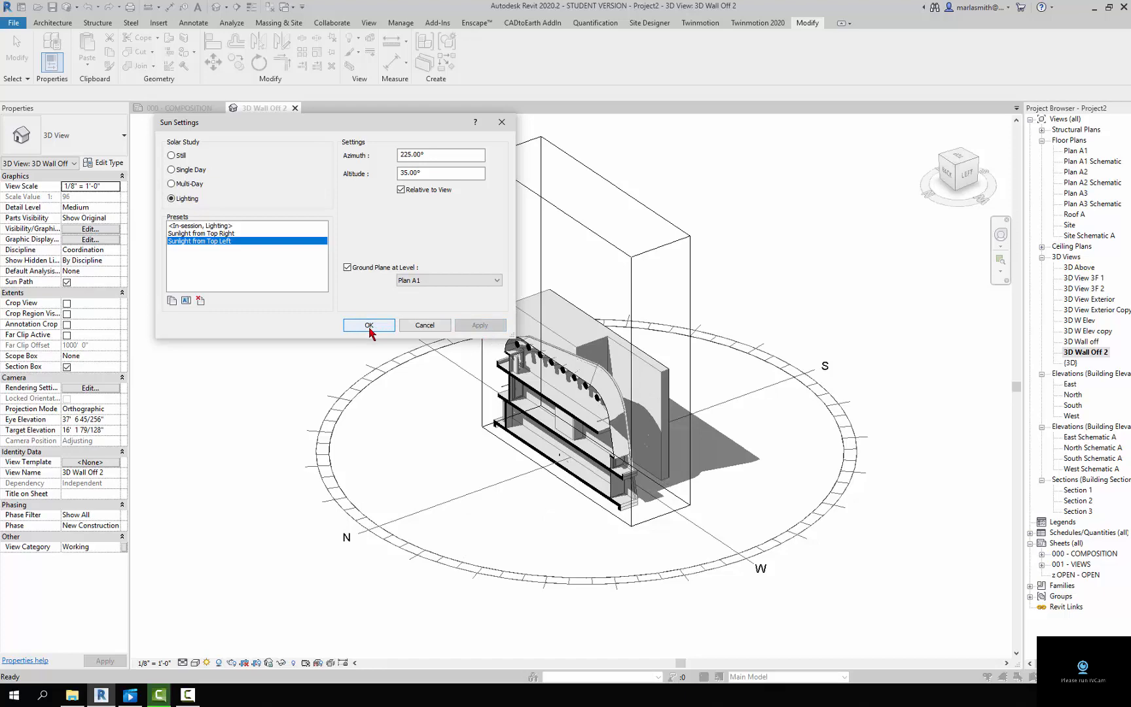
click(369, 326)
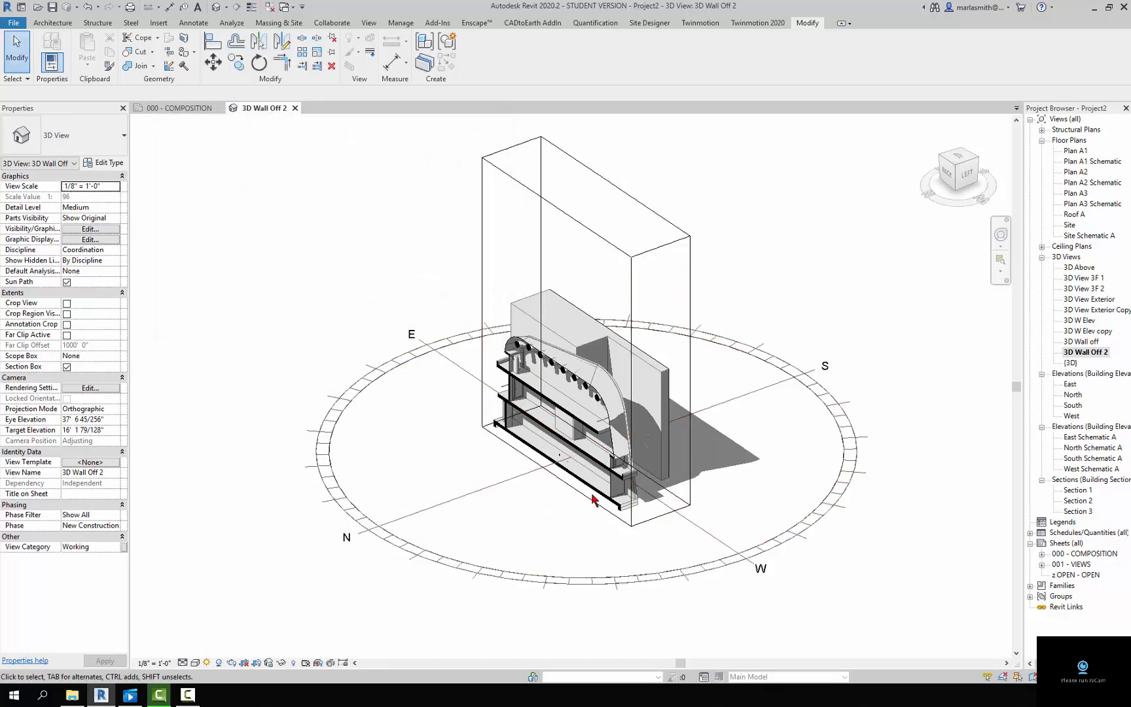
Step: Set the shadow intensity to 30 in the lighting section of the Graphic Display Options and apply it to the view
scroll(592, 499, up, 5)
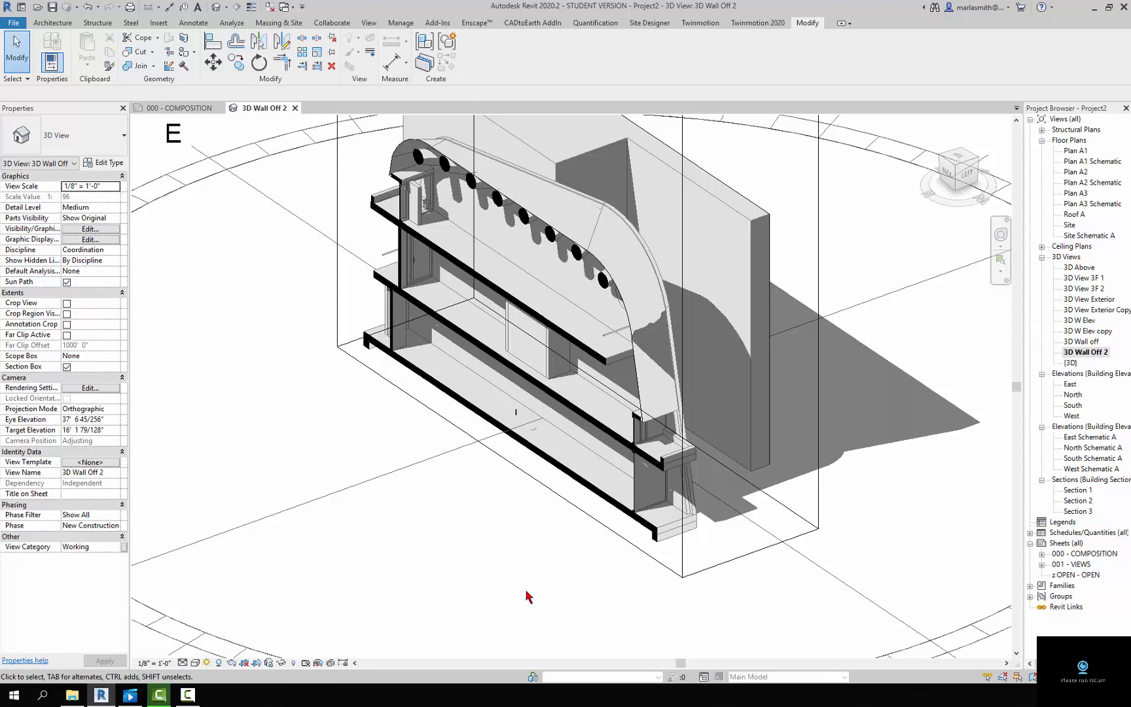
click(195, 662)
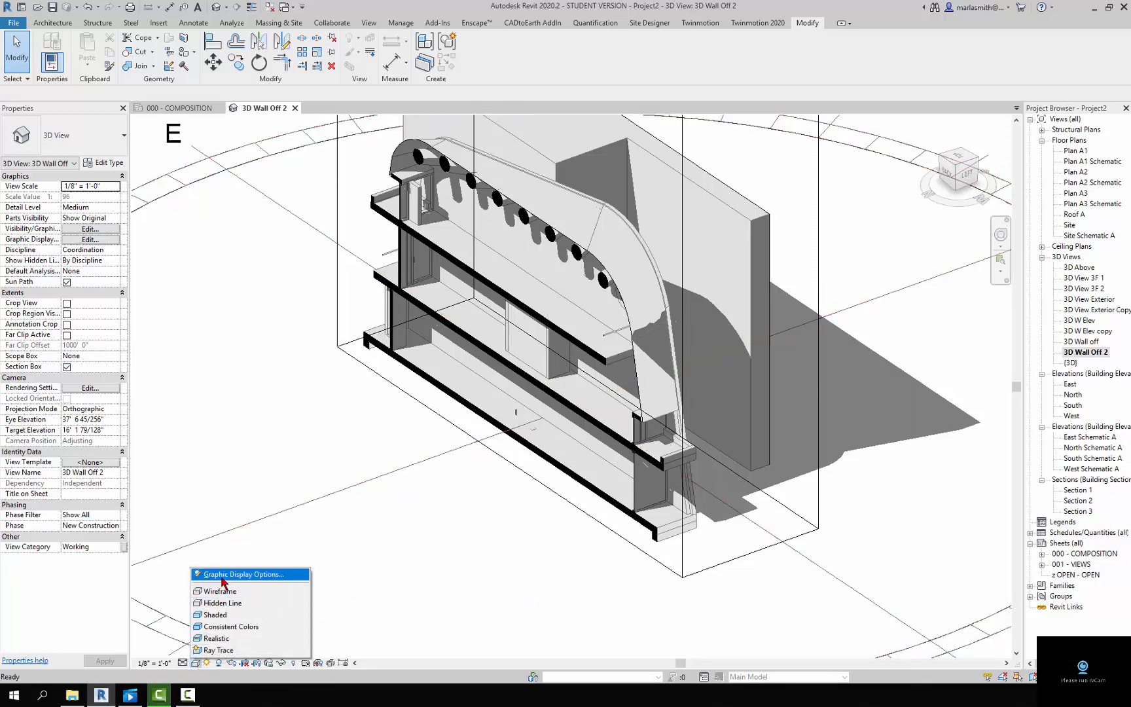
click(222, 575)
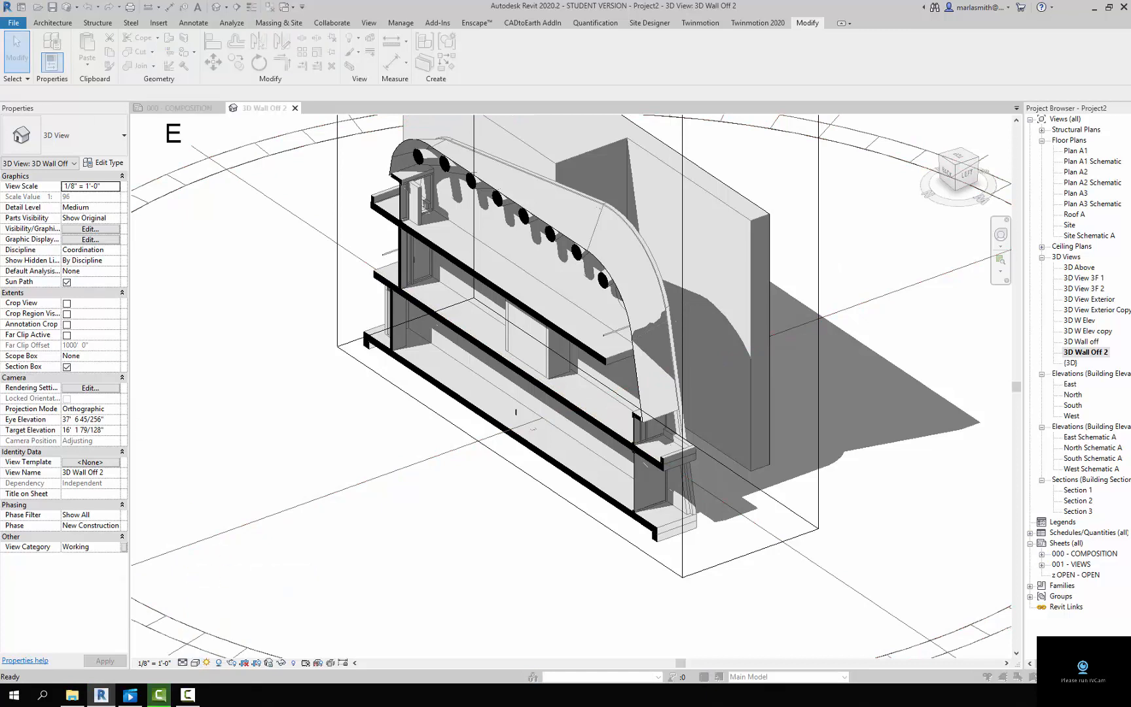
drag(429, 187, 295, 165)
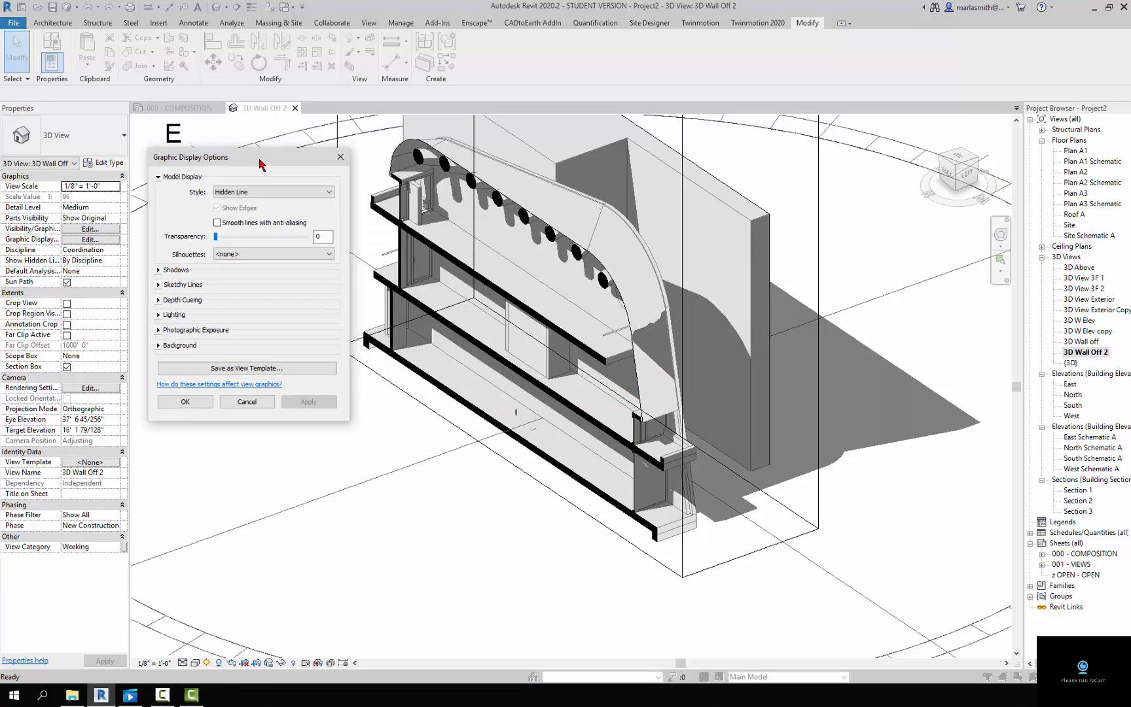
click(163, 317)
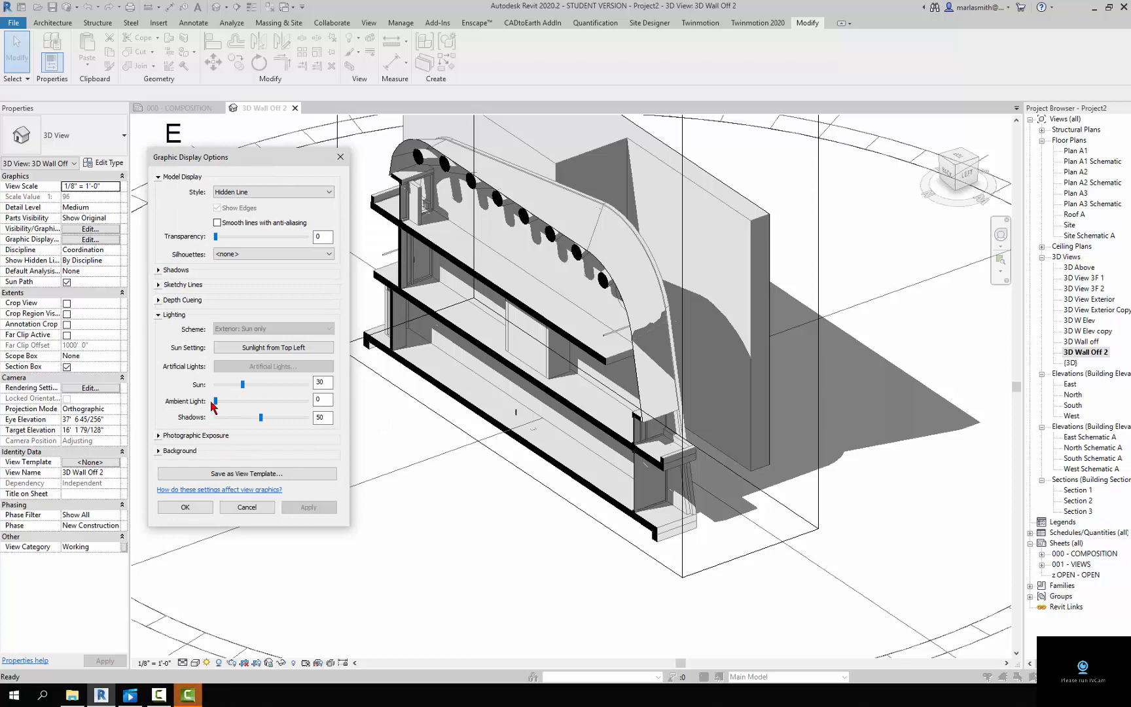
drag(261, 417, 242, 422)
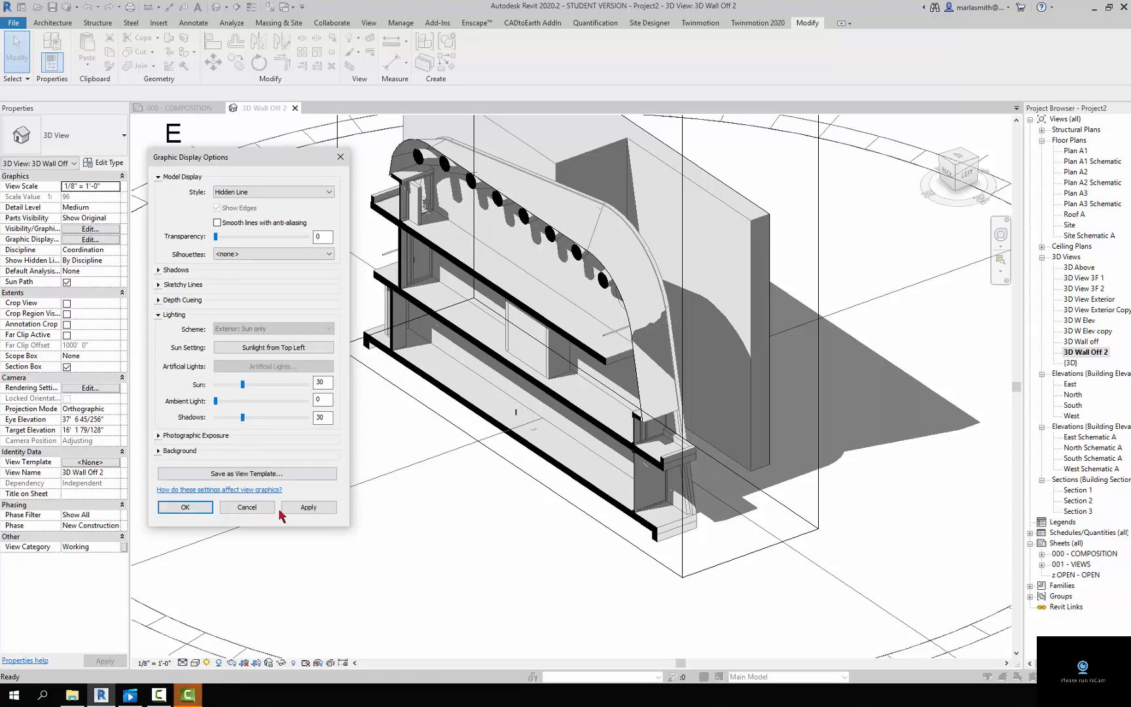
click(321, 509)
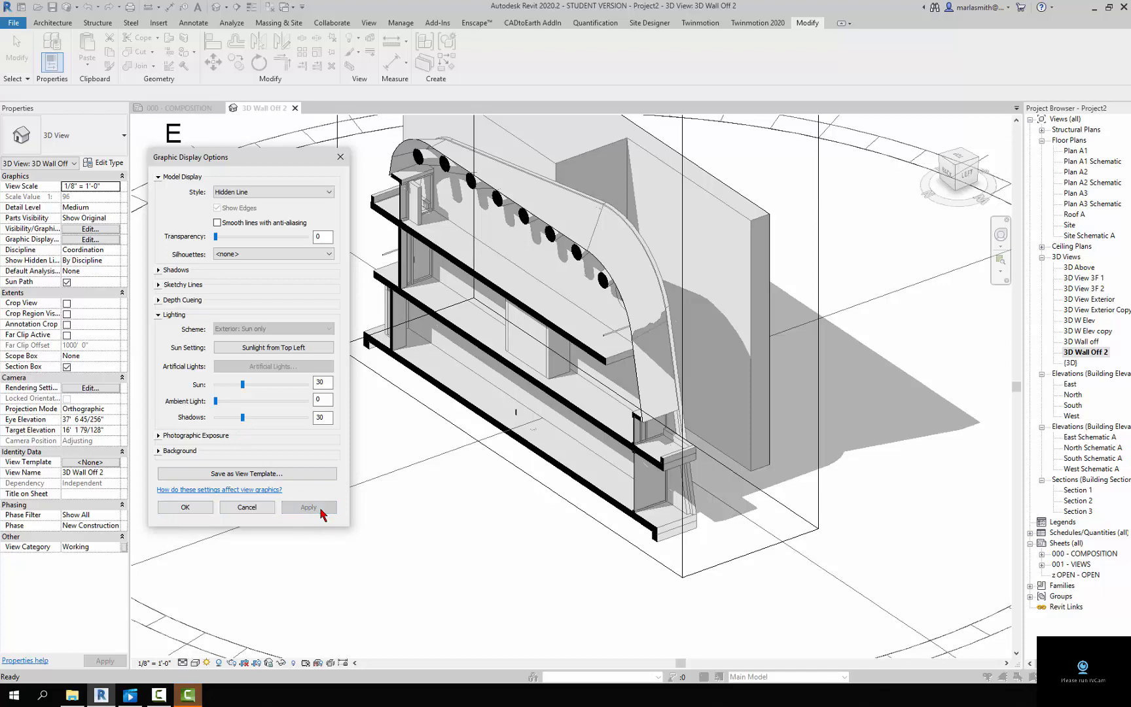
click(186, 508)
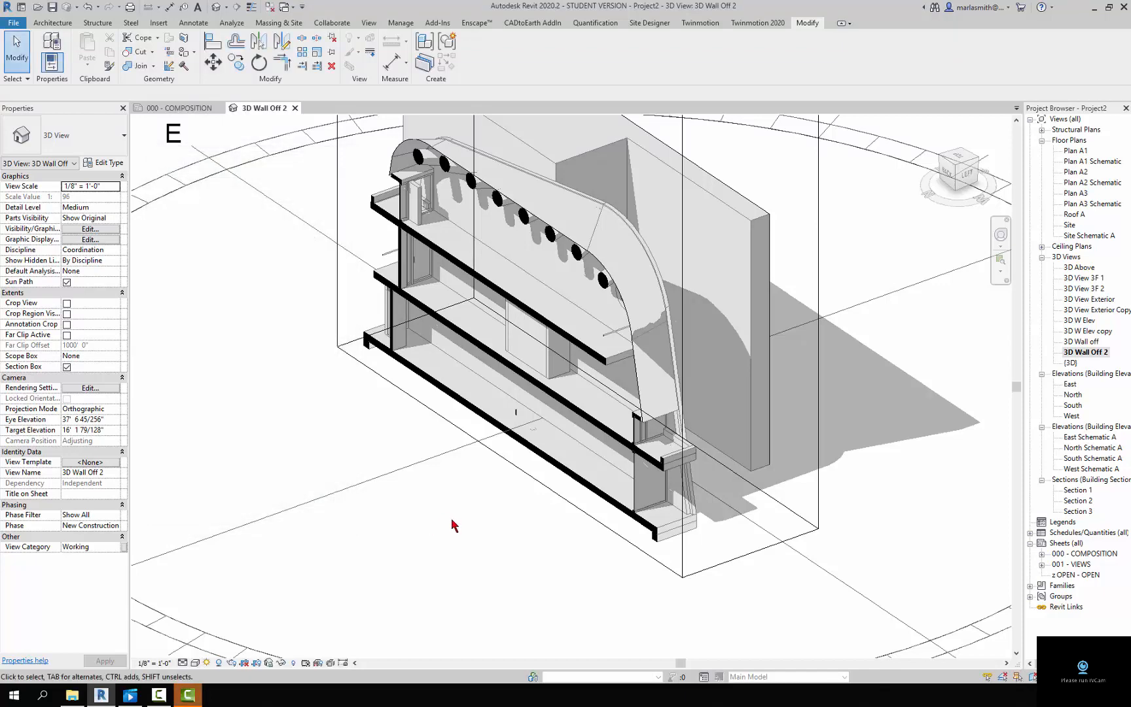
Step: Lighten the Generic Models projection surface foreground fill to RGB 244-244-244 in the view's Visibility/Graphic Overrides and apply it
key(v)
key(v)
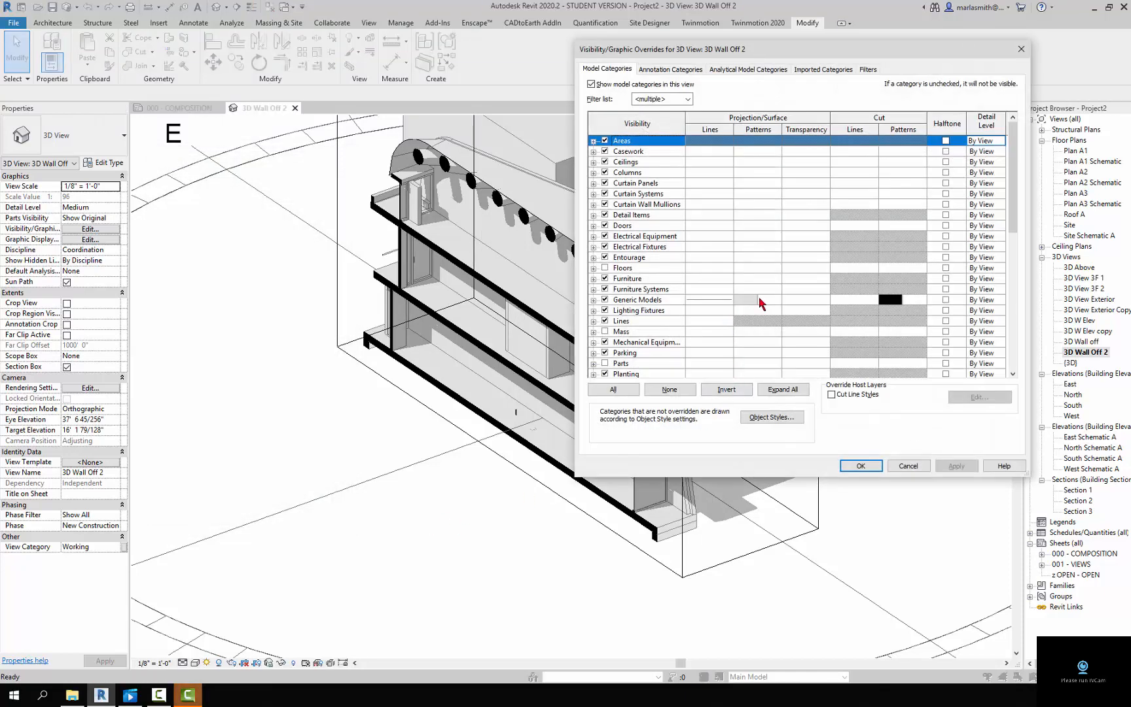
click(749, 303)
click(749, 302)
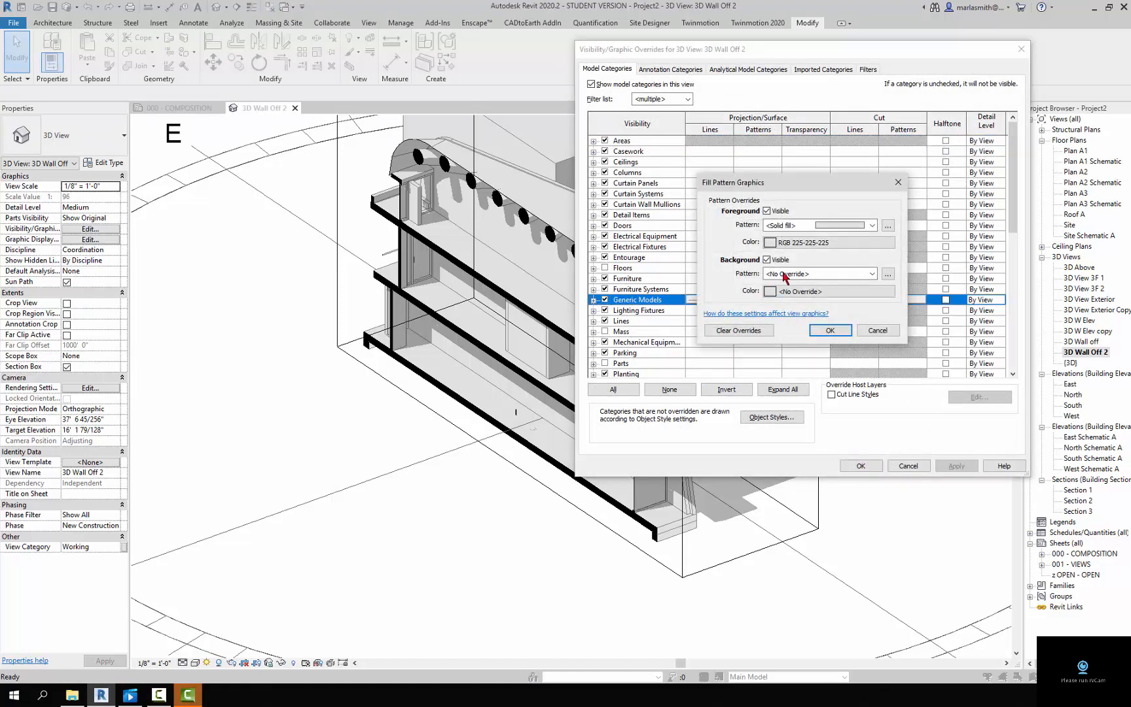
click(804, 243)
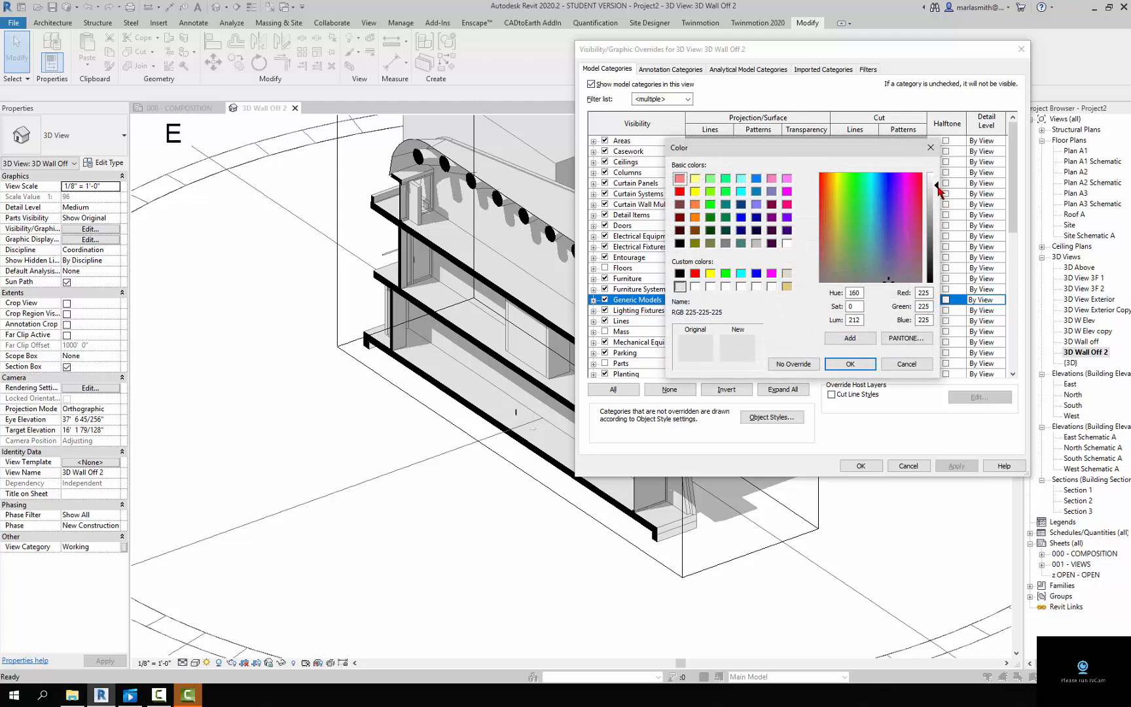
drag(940, 191, 939, 186)
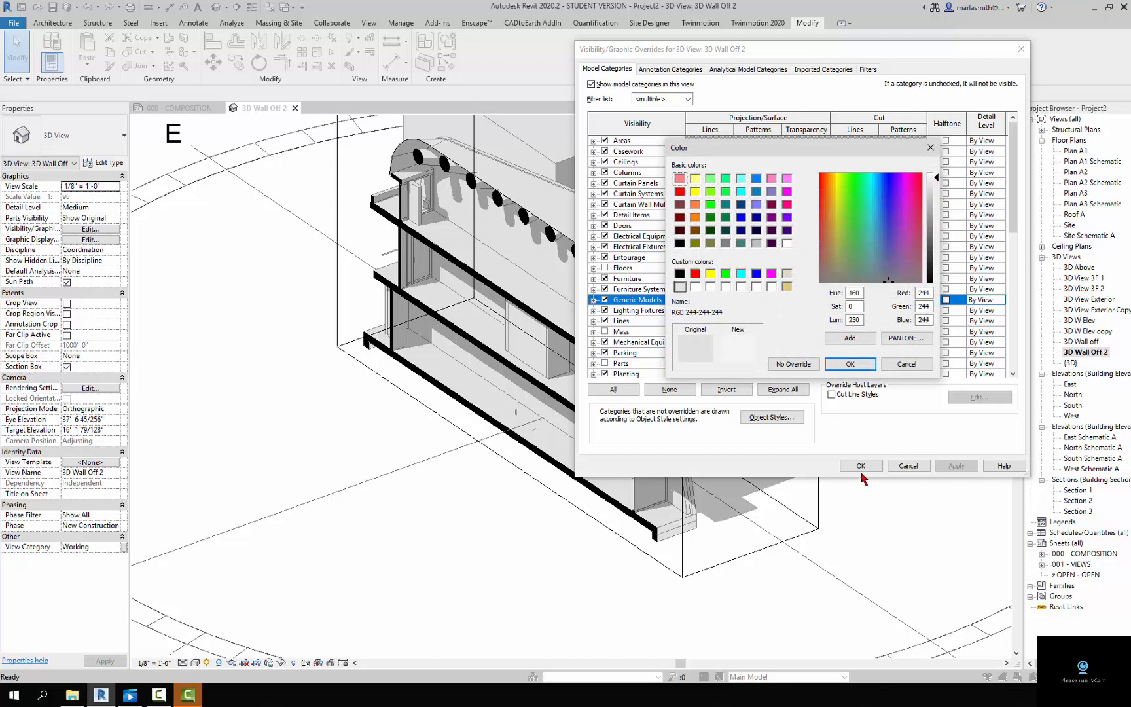
click(861, 366)
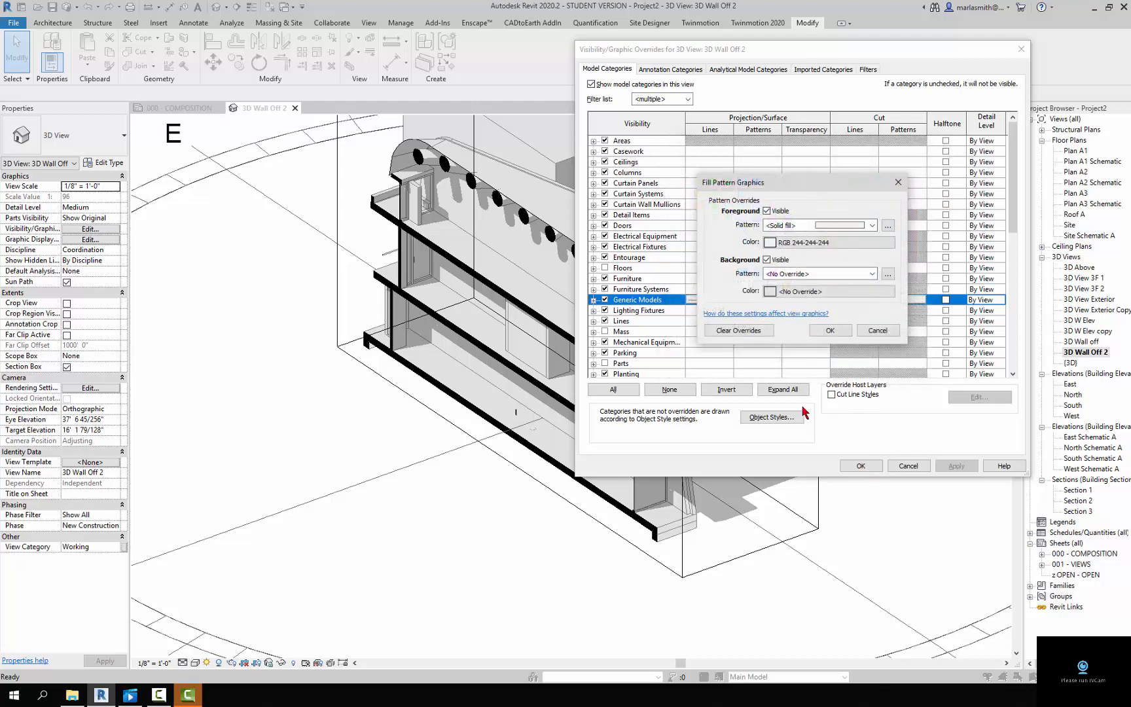
click(829, 330)
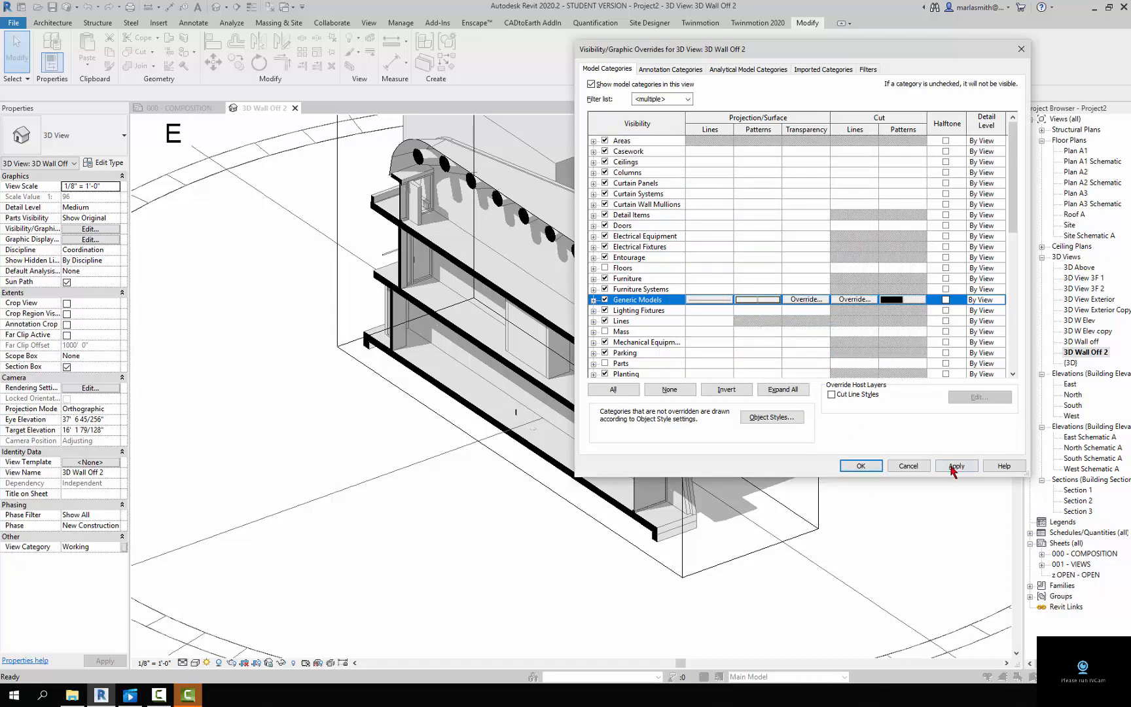
click(955, 466)
click(860, 465)
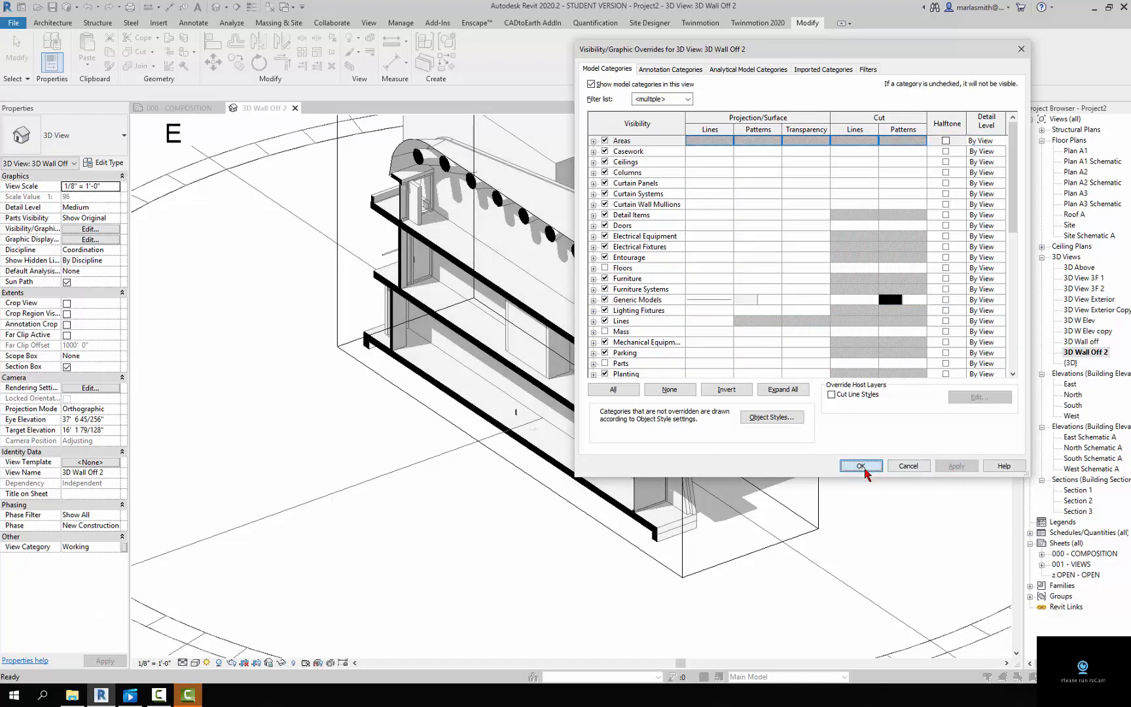
Step: Turn off the sun path and hide the section box outline in the 3D Wall Off 2 view
scroll(480, 487, down, 4)
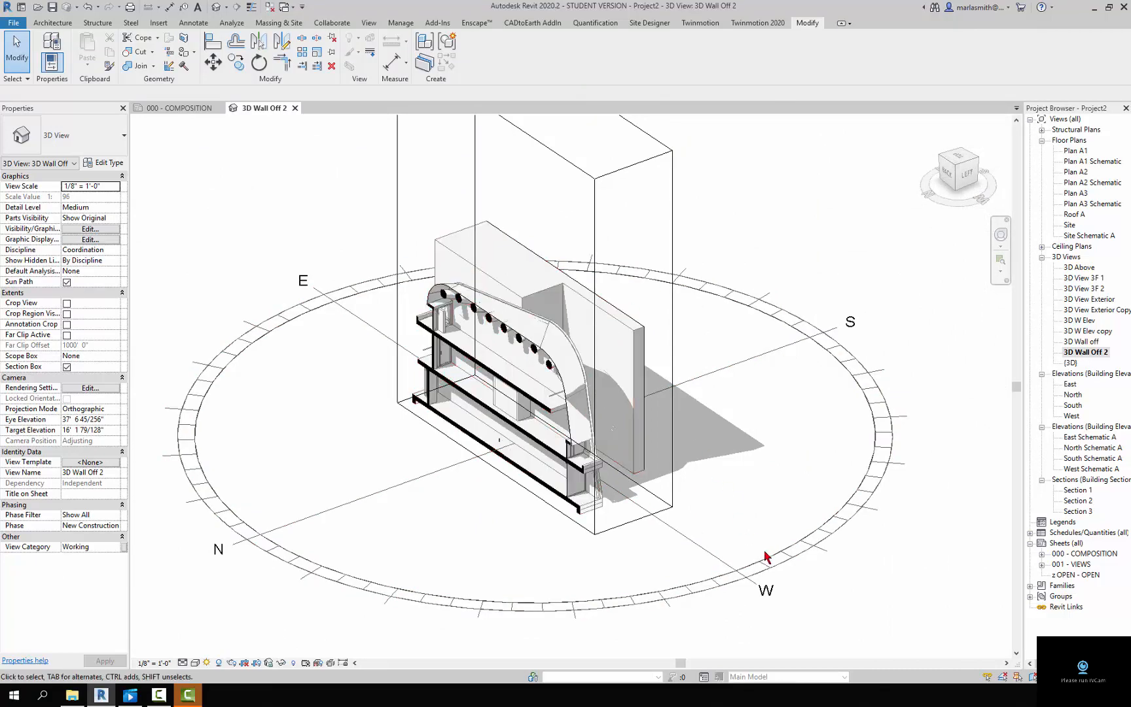
click(207, 663)
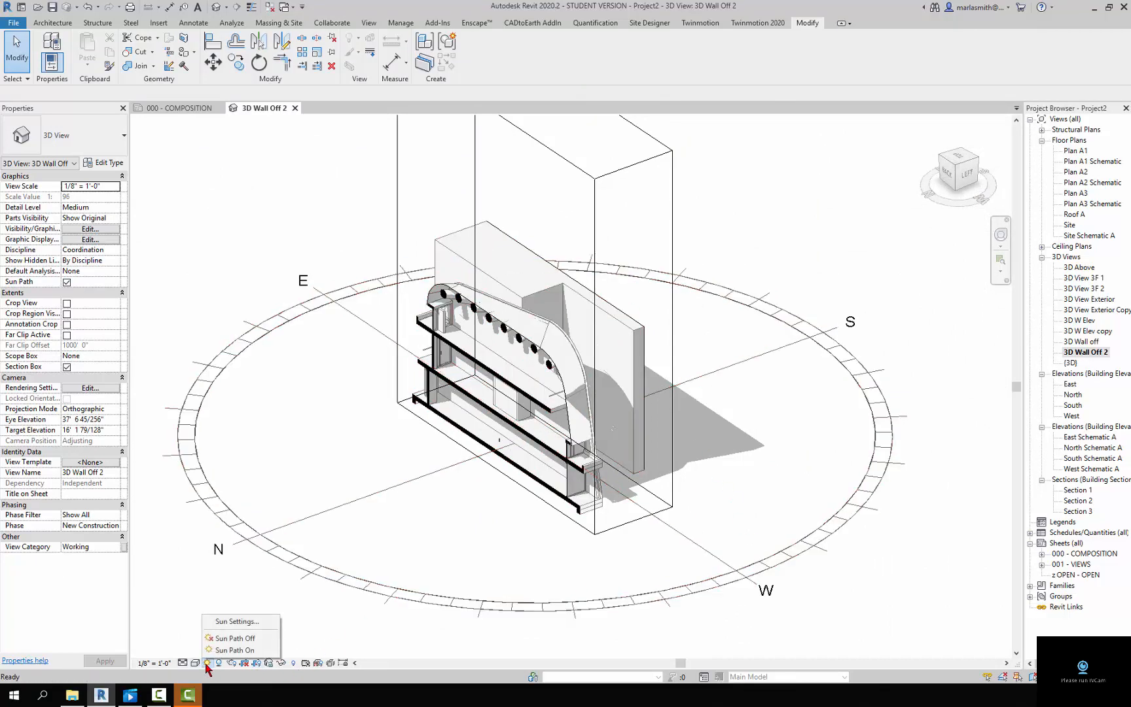
click(230, 638)
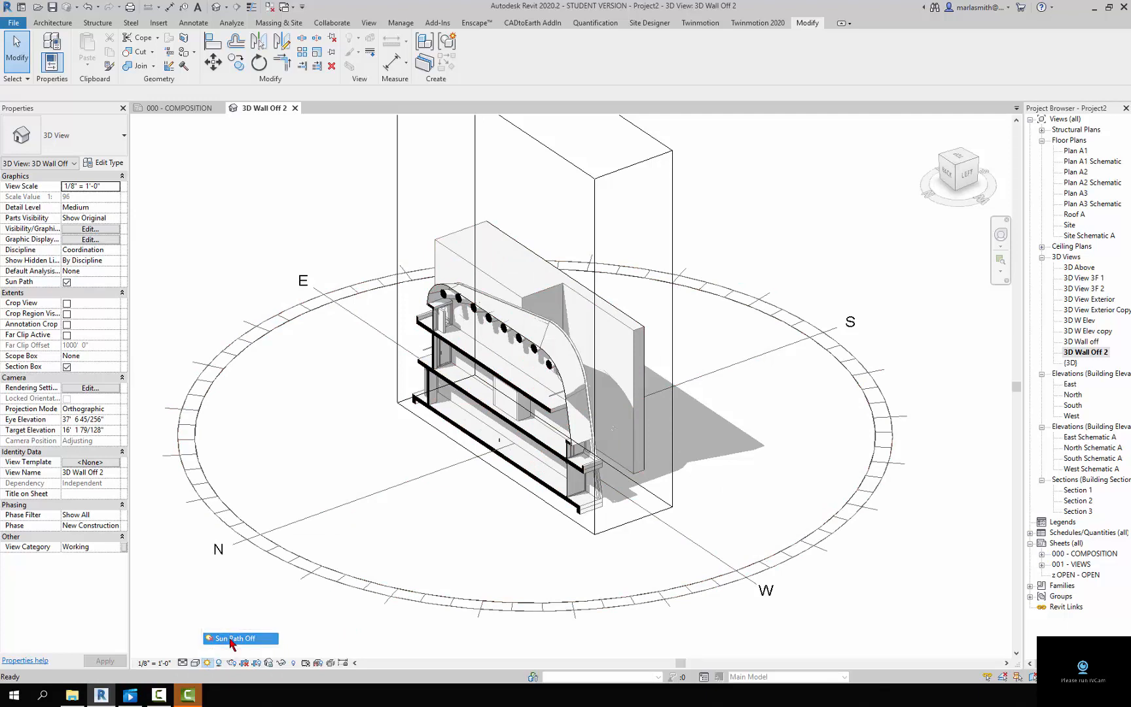
click(618, 533)
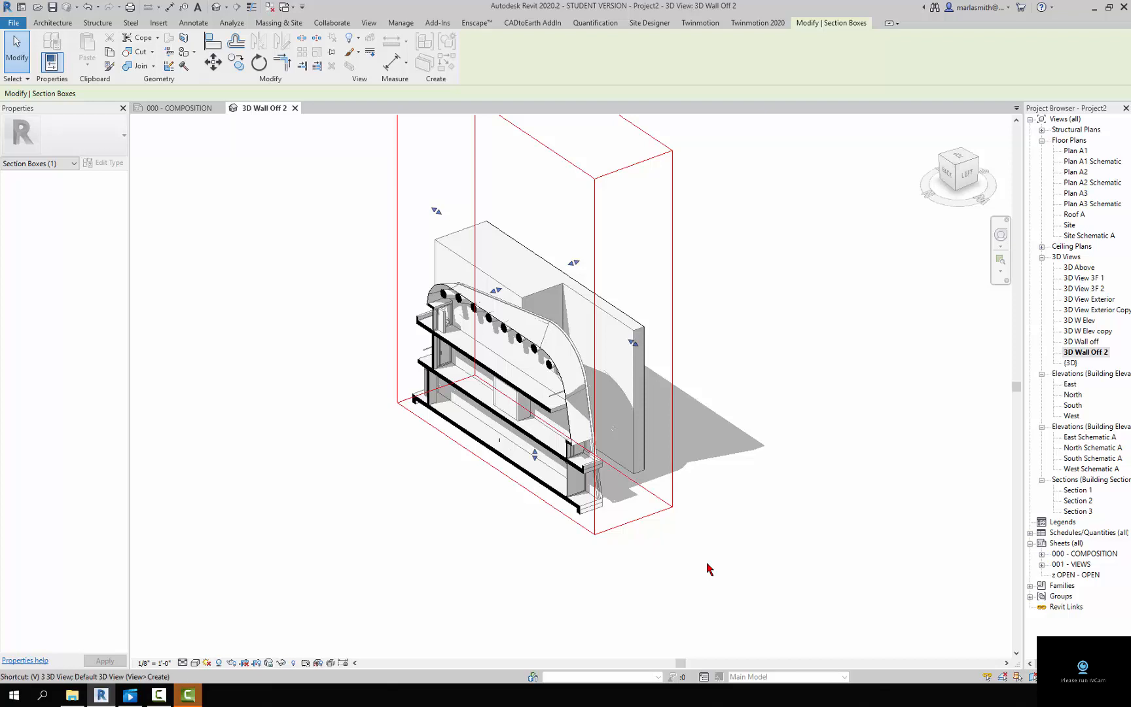
click(709, 568)
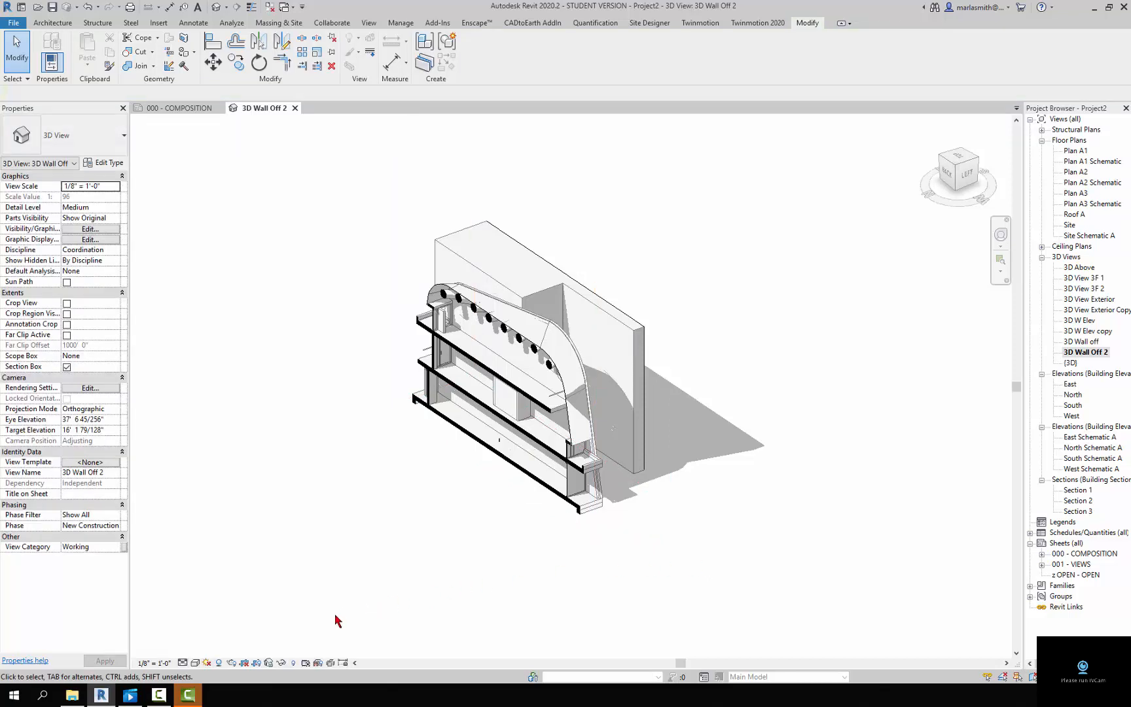
Step: Crop the view, extend the crop region's right edge to include the whole shadow, and hide the crop region boundary
click(257, 663)
click(648, 396)
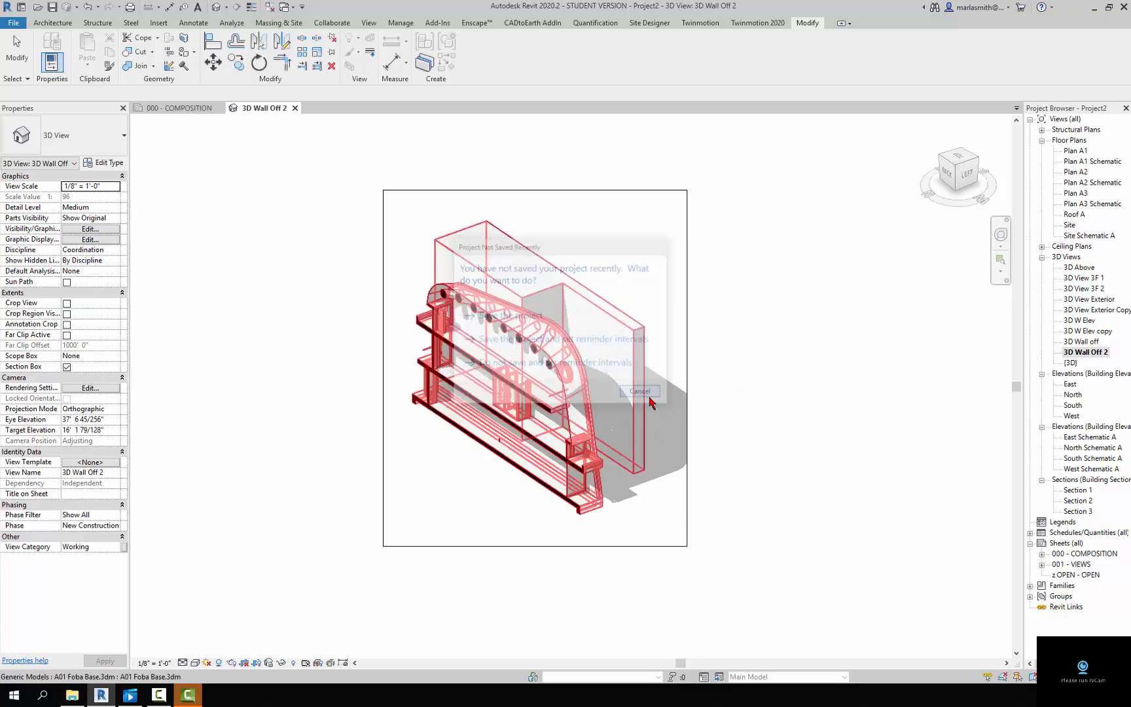
click(689, 330)
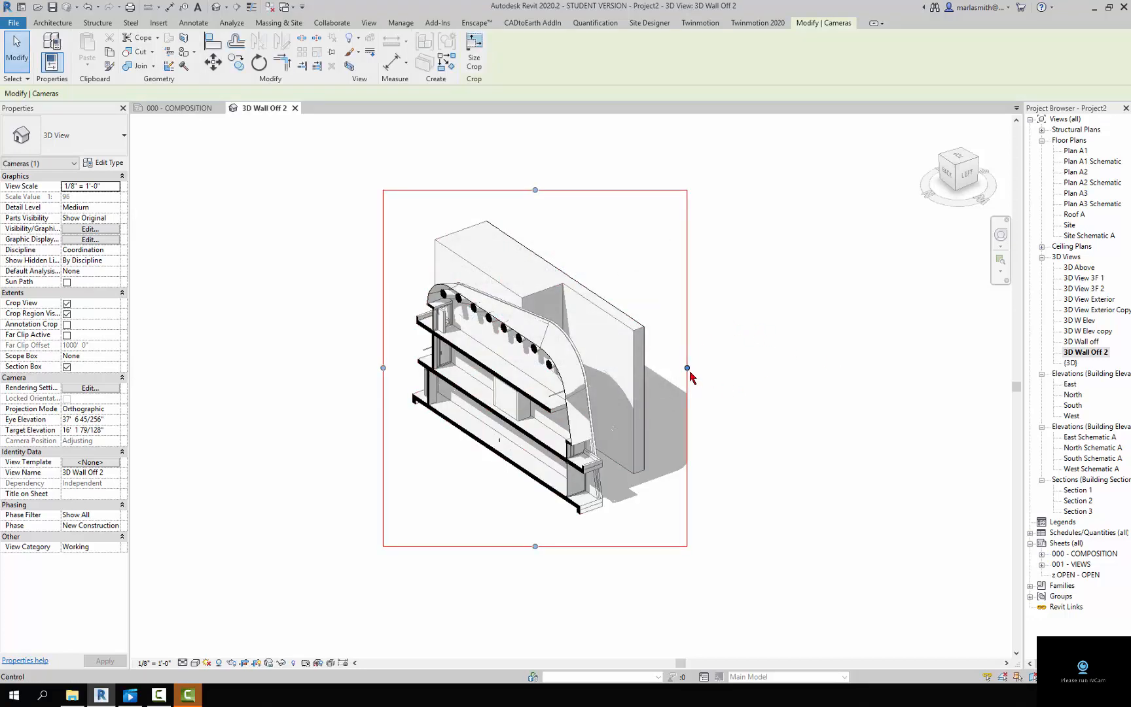
drag(689, 371, 775, 367)
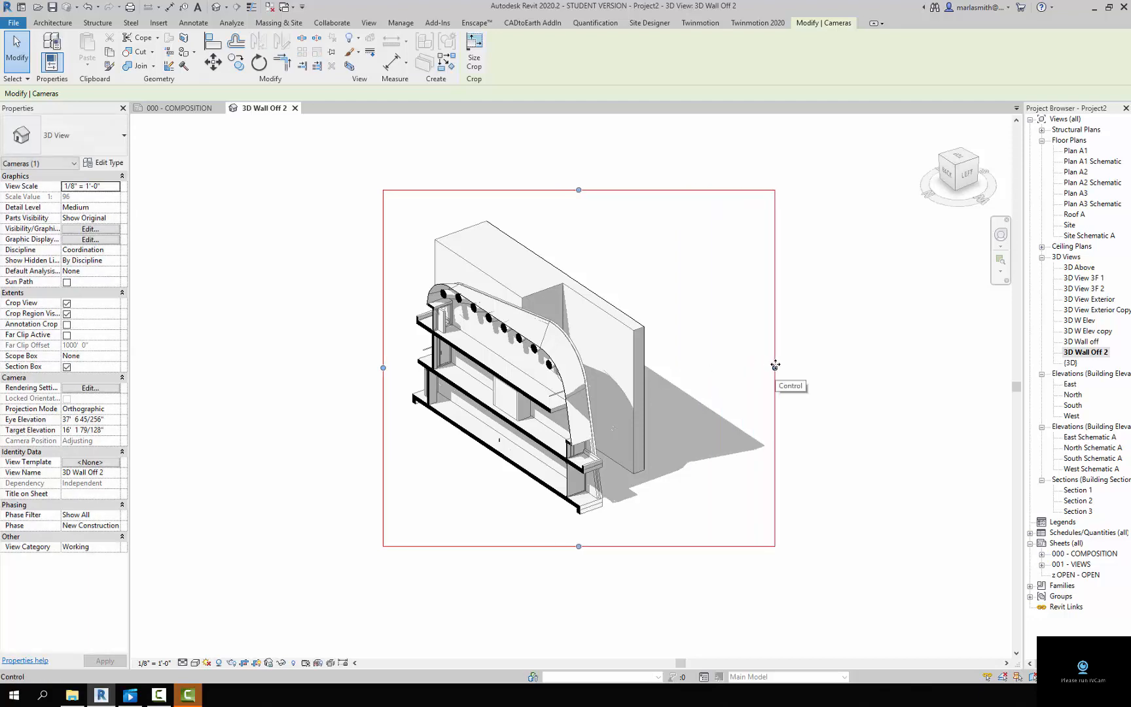
click(842, 365)
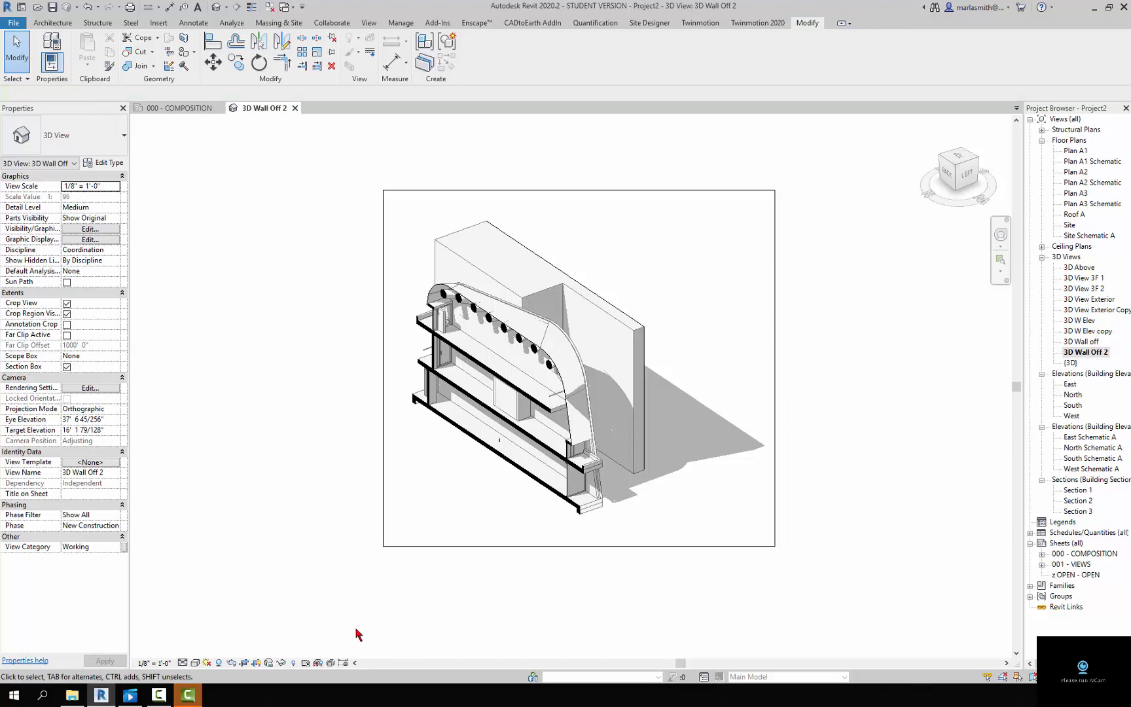
click(256, 662)
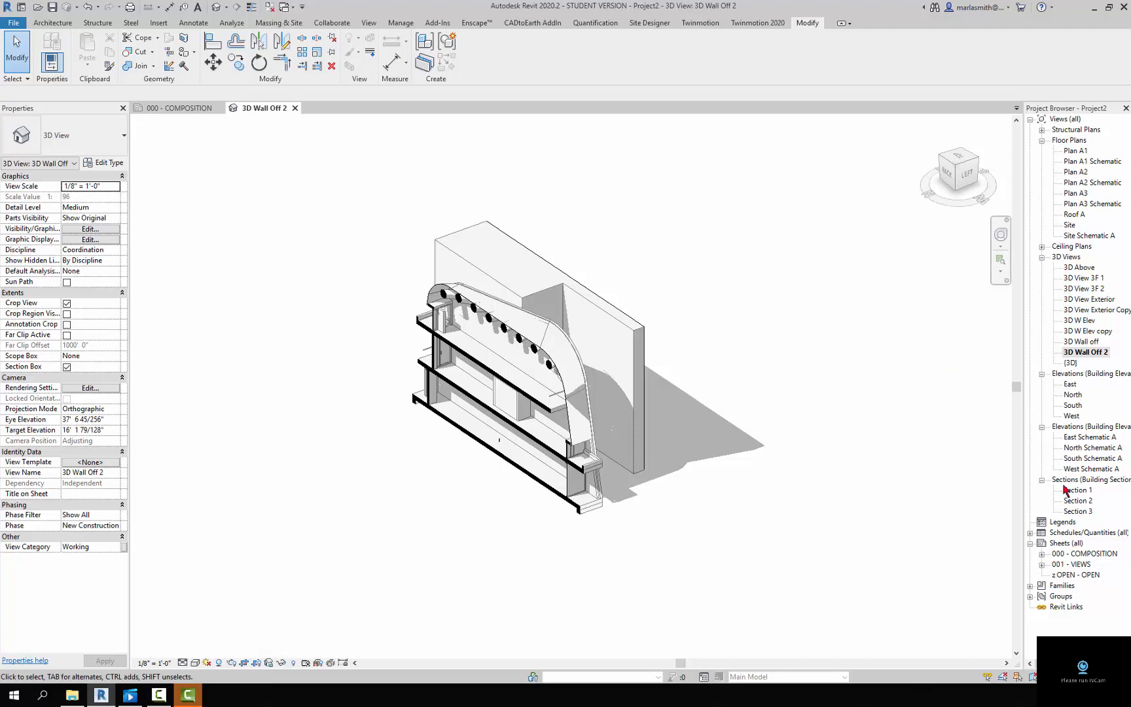
Step: Open the sheet 000 - COMPOSITION and delete the old 3D Wall off viewport above the green site view
double_click(1085, 555)
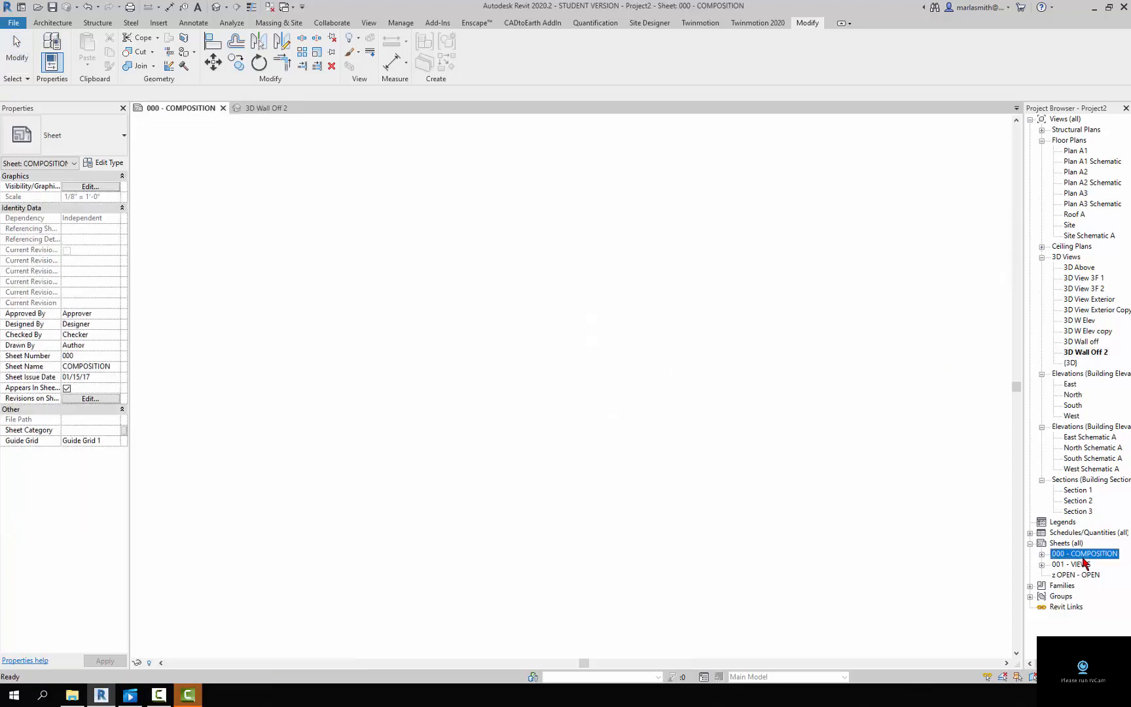
click(652, 357)
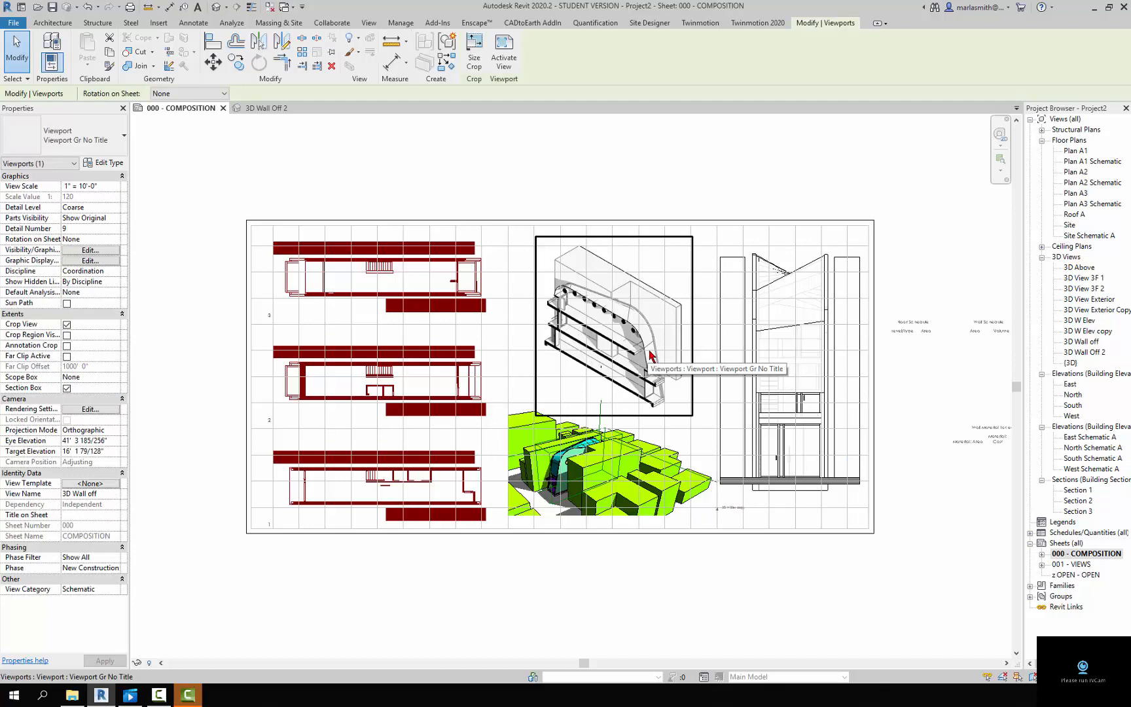
key(Delete)
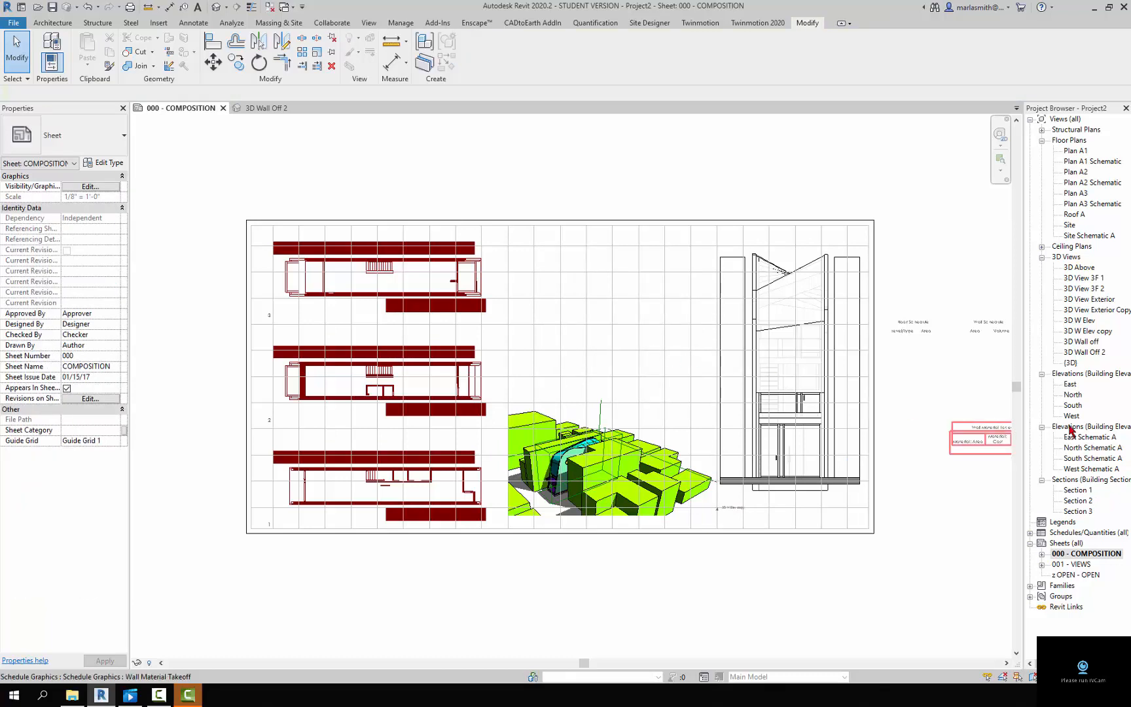
Step: Place the 3D Wall Off 2 view on the sheet in the empty area above the green site view
click(1093, 352)
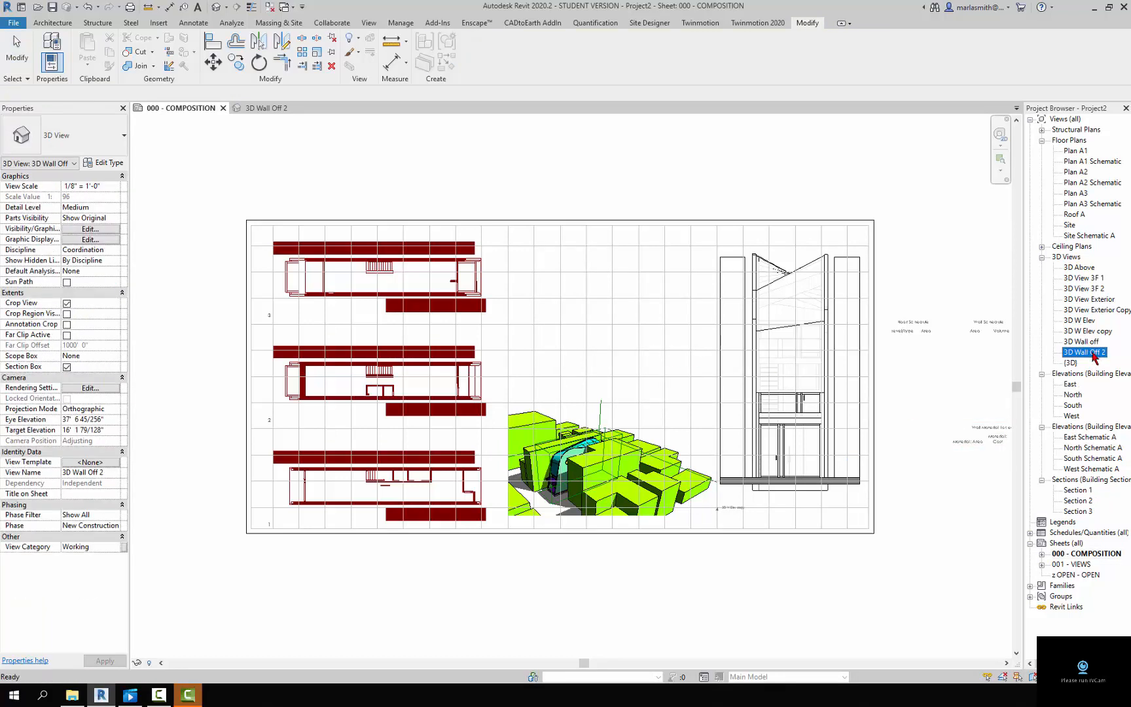
drag(1093, 354, 616, 323)
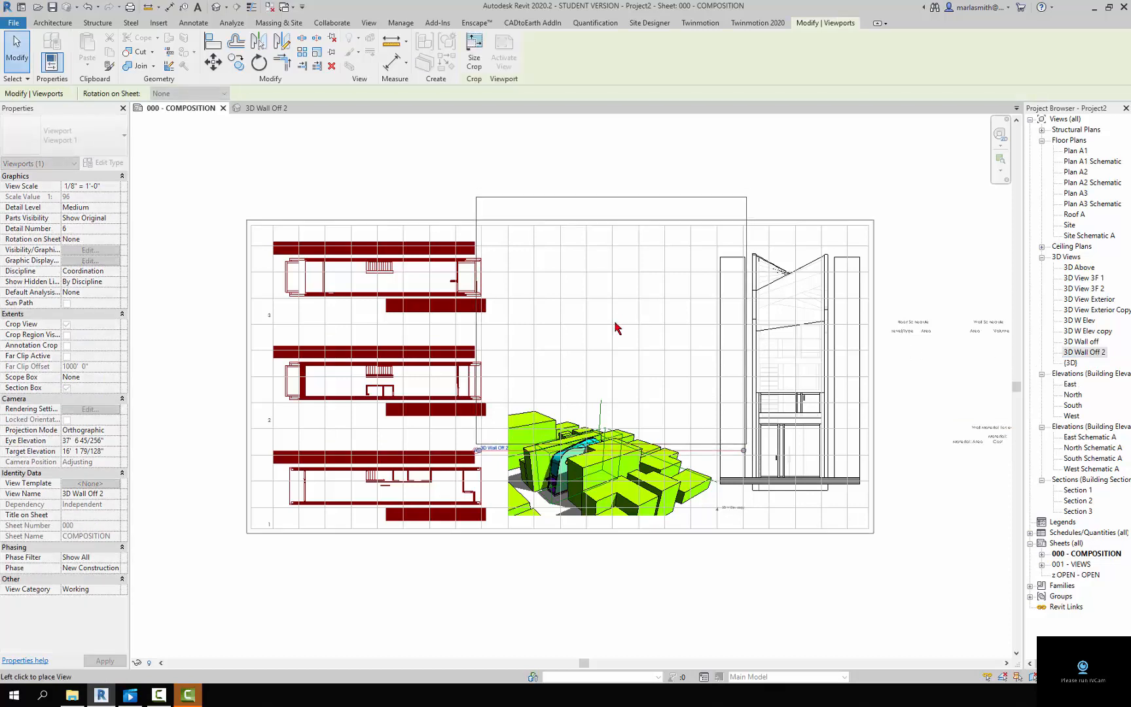
click(615, 327)
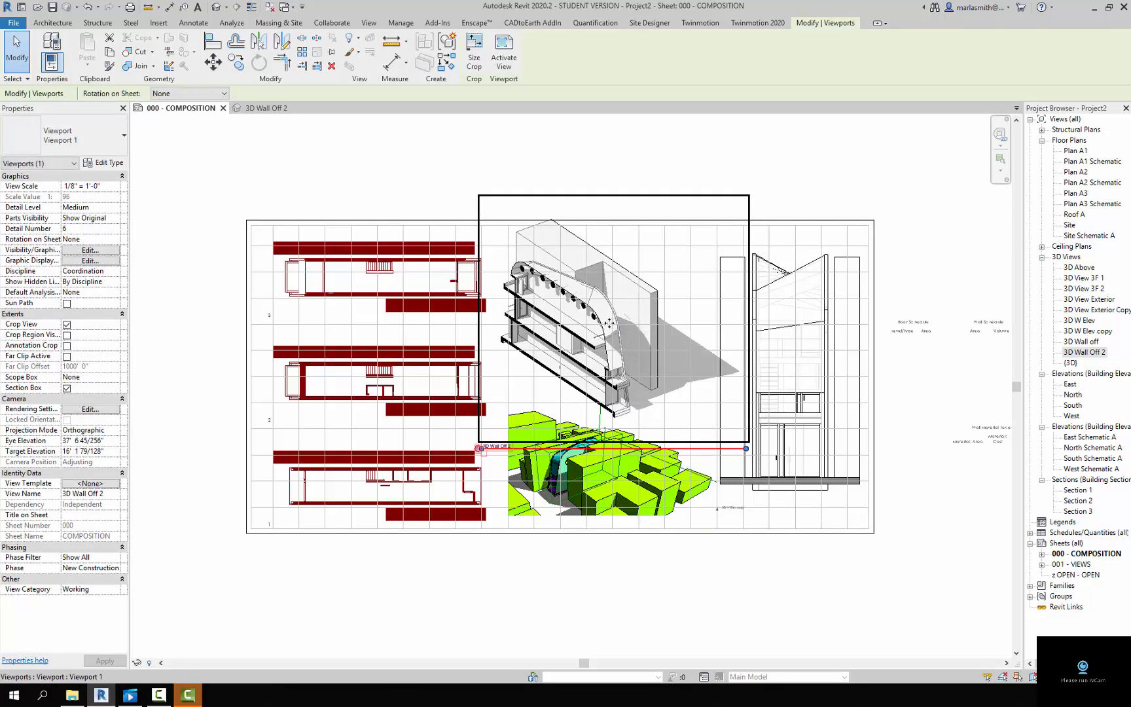
Step: Nudge the 3D Wall Off 2 viewport down and to the right between the plans and the section drawing
key(Down)
key(Down)
key(Down)
key(Down)
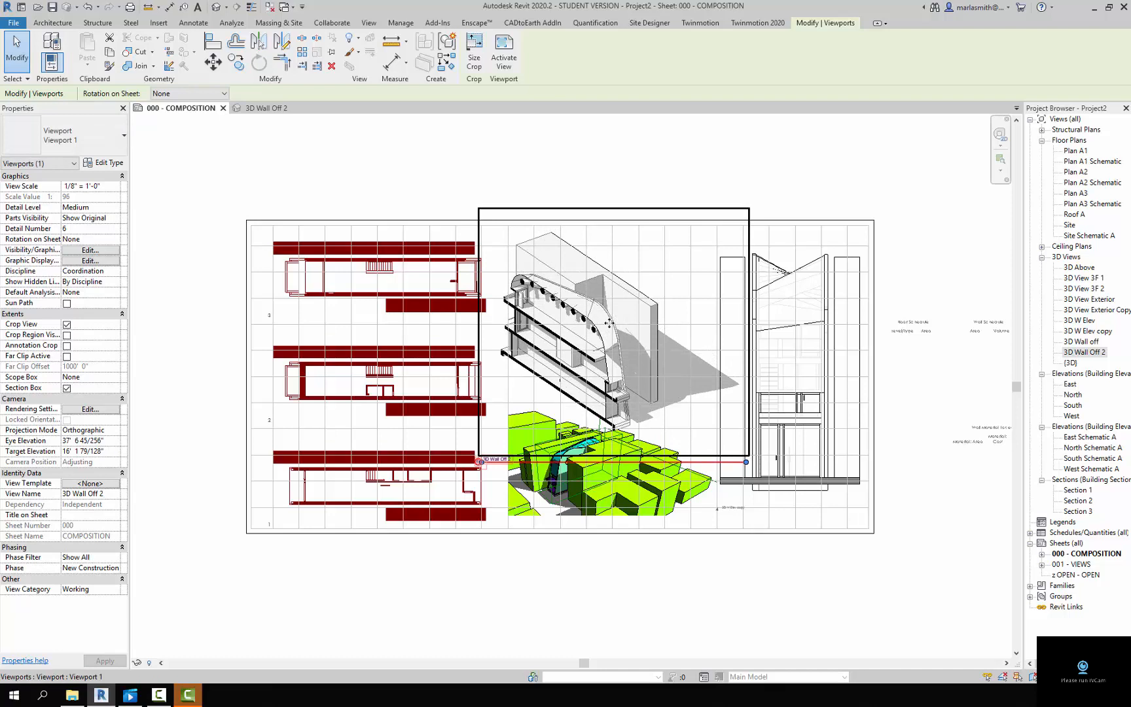
key(Right)
key(Right)
key(Right)
key(Right)
key(Right)
key(Right)
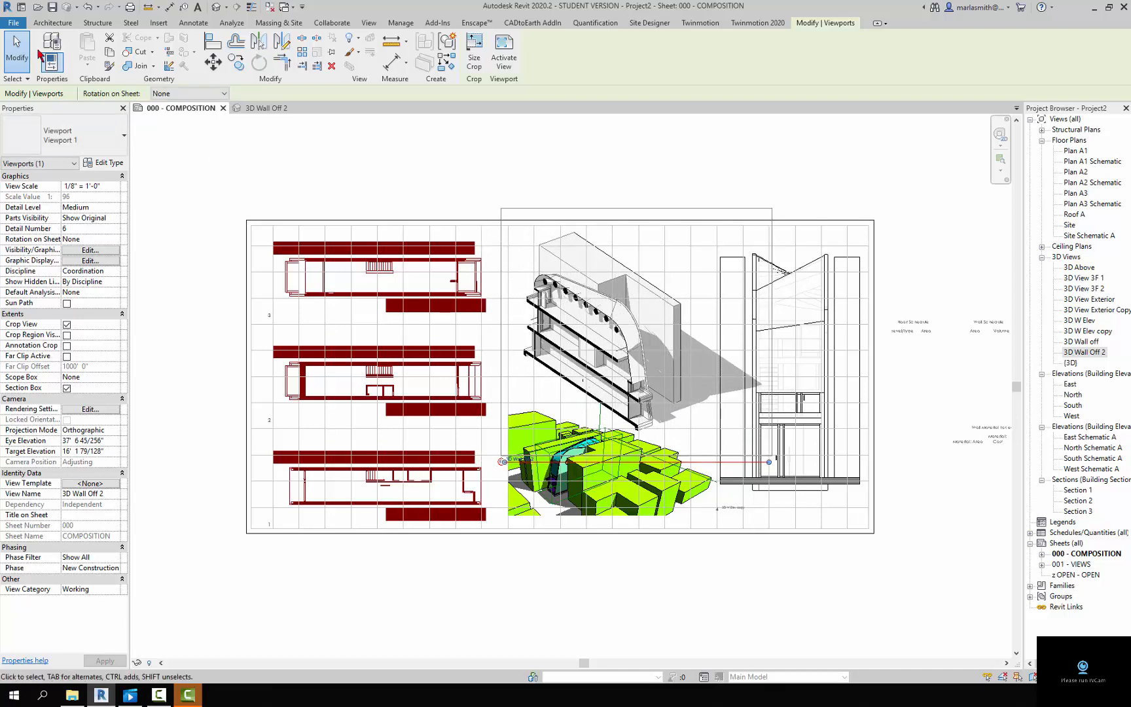
Step: Set the viewport's view scale to 1" = 10'-0" and move it up and slightly right, clear of the site view
click(117, 190)
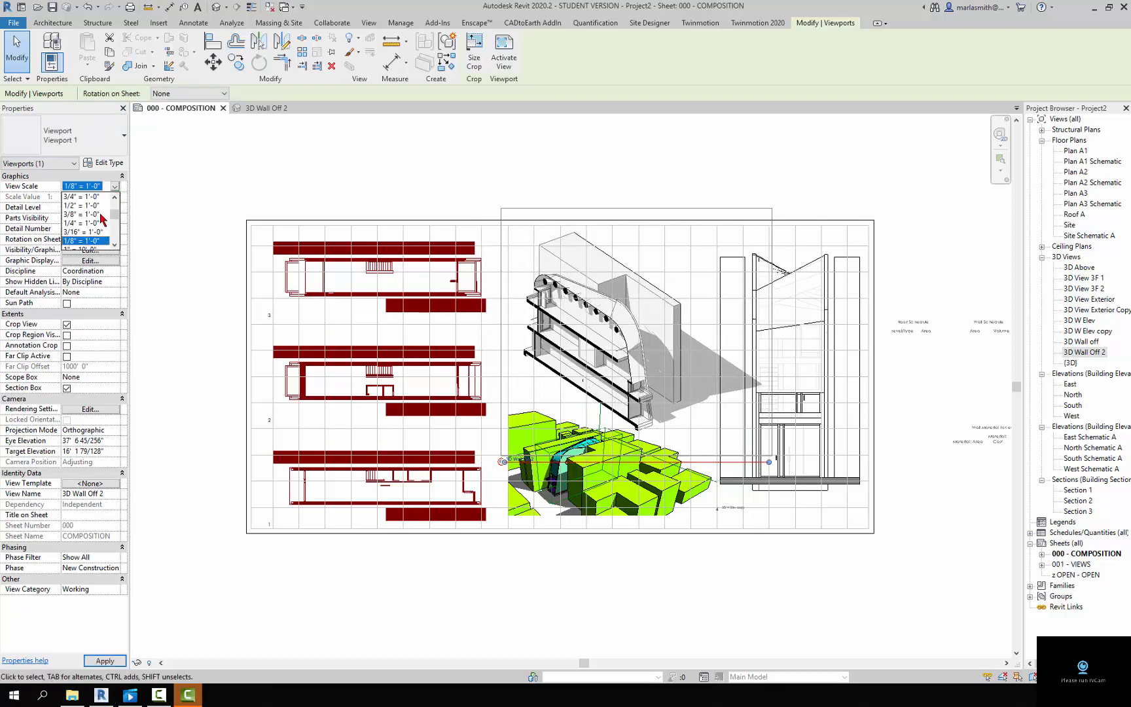
click(114, 247)
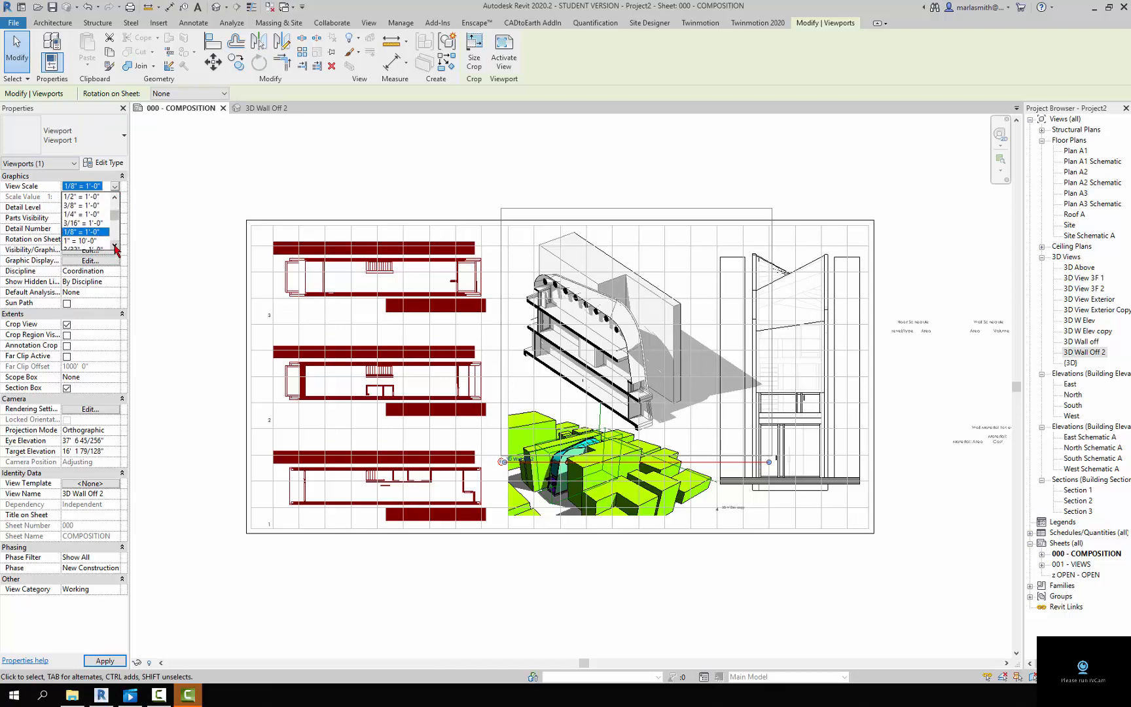
click(85, 241)
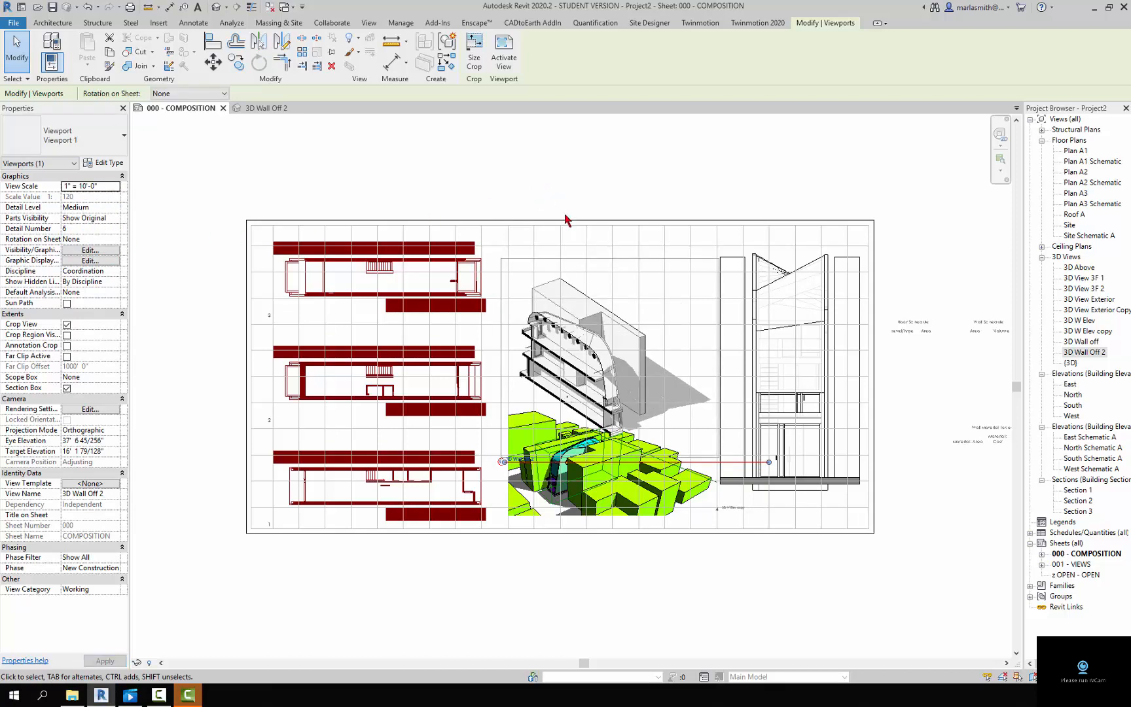
drag(618, 343, 635, 315)
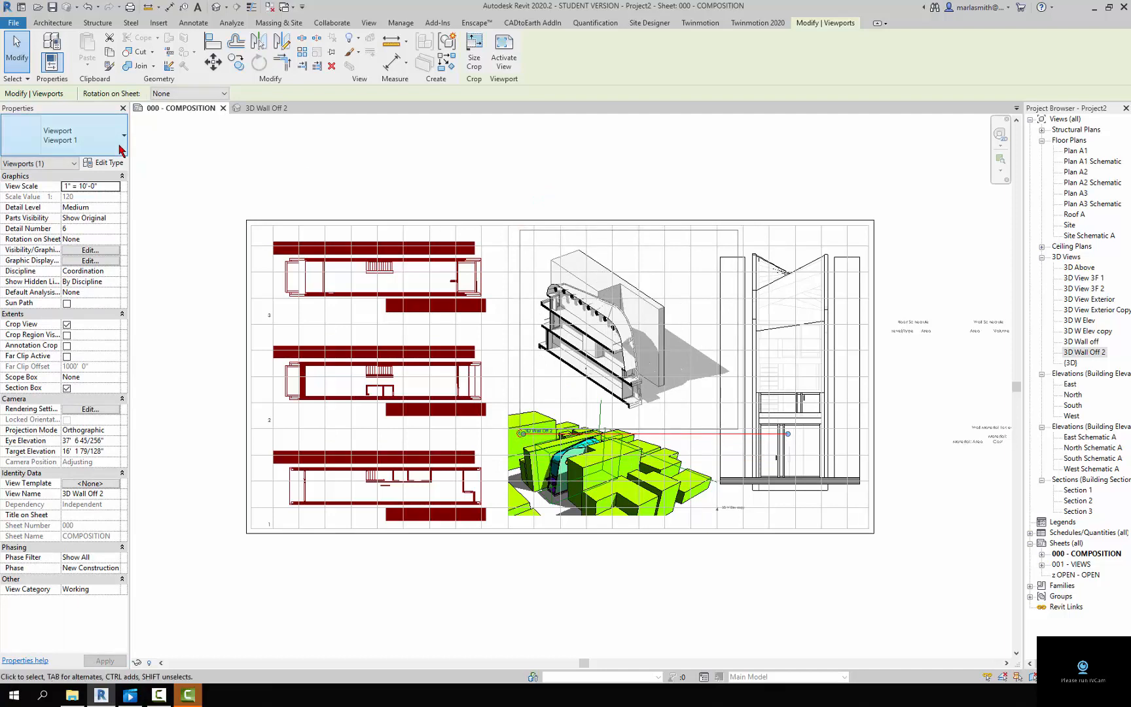
Step: Change the 3D Wall Off 2 viewport's type to Viewport Gr No Title and deselect it
click(122, 150)
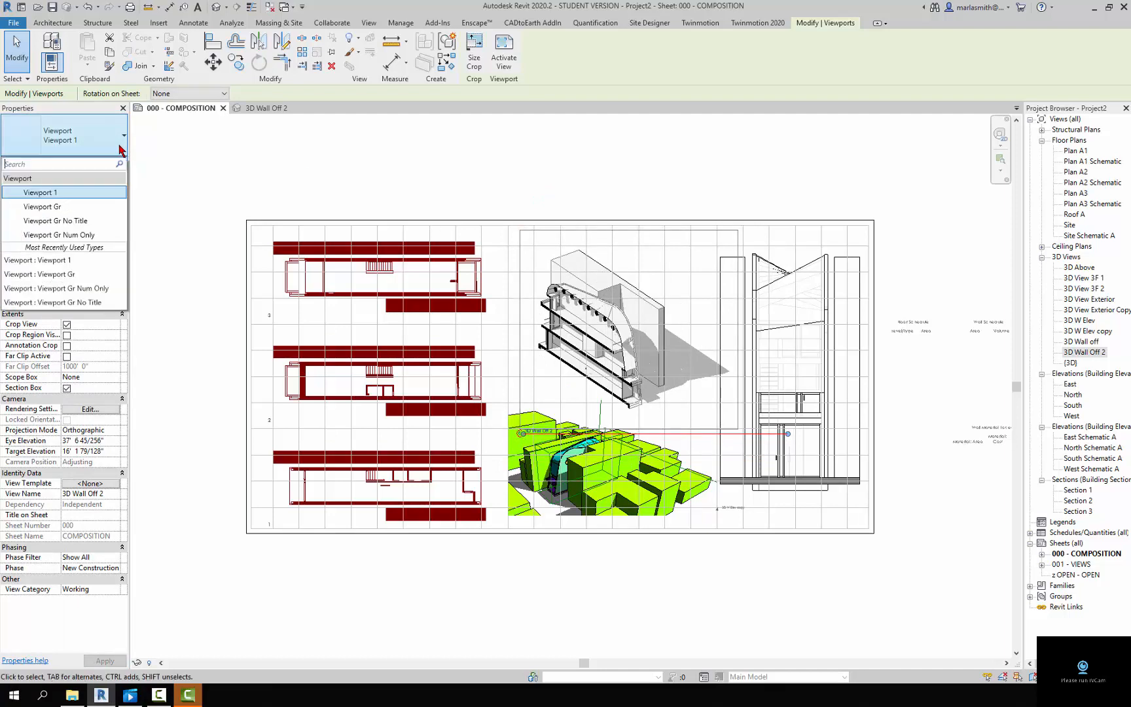
click(87, 221)
click(537, 167)
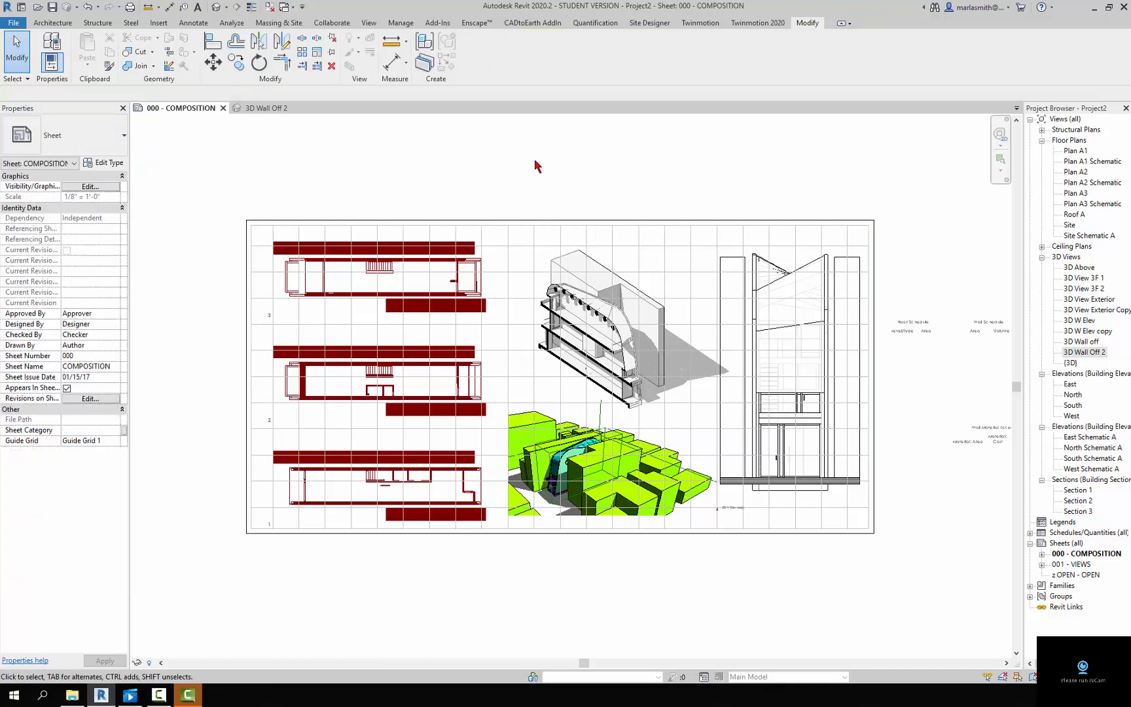